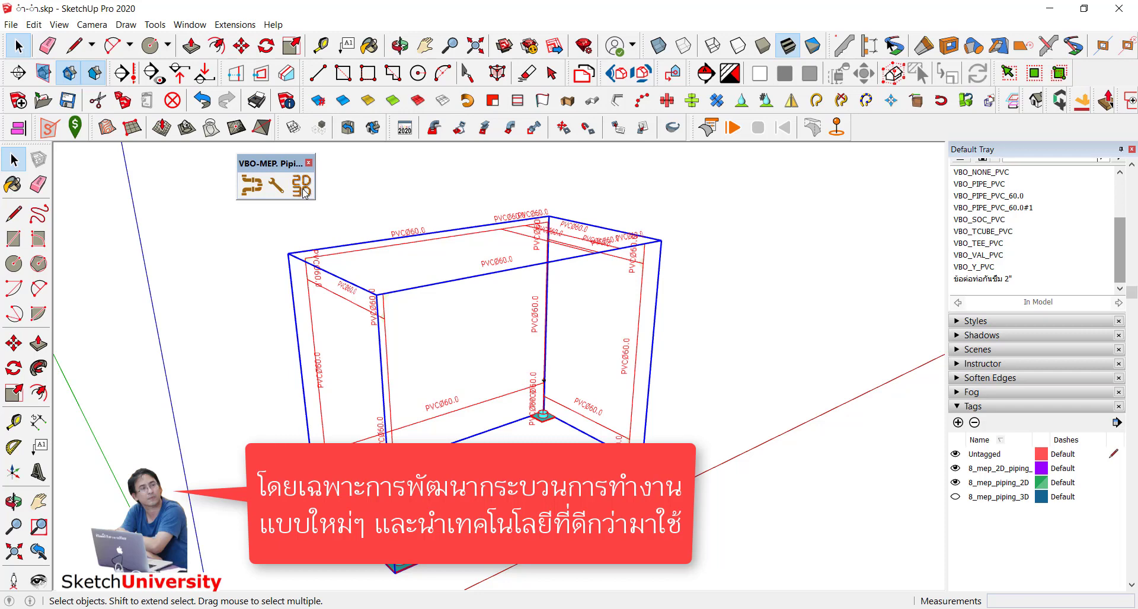
Switch the pipe frame to its 3D representation and generate the branches fittings report for the whole frame.
{"action": "left_click", "coordinate": [302, 191]}
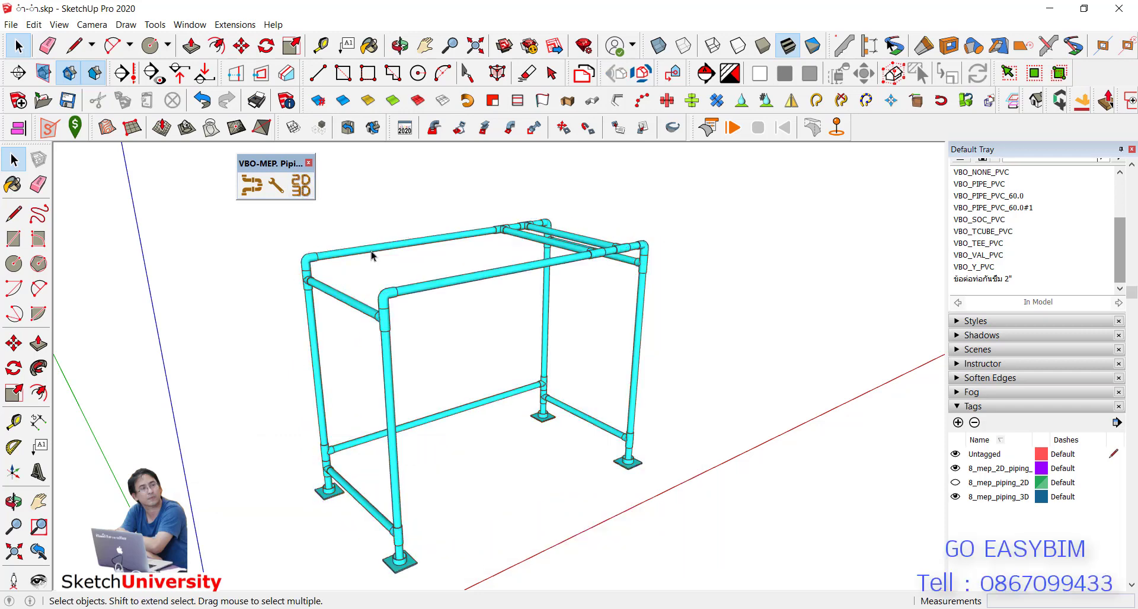
{"action": "left_click", "coordinate": [249, 188]}
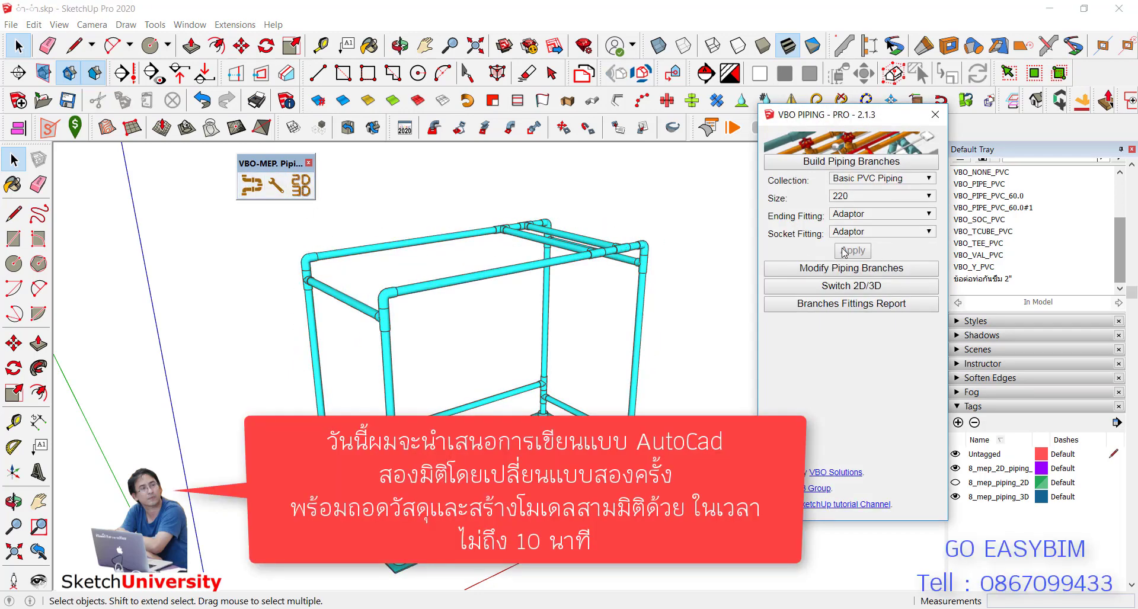
{"action": "left_click", "coordinate": [855, 303]}
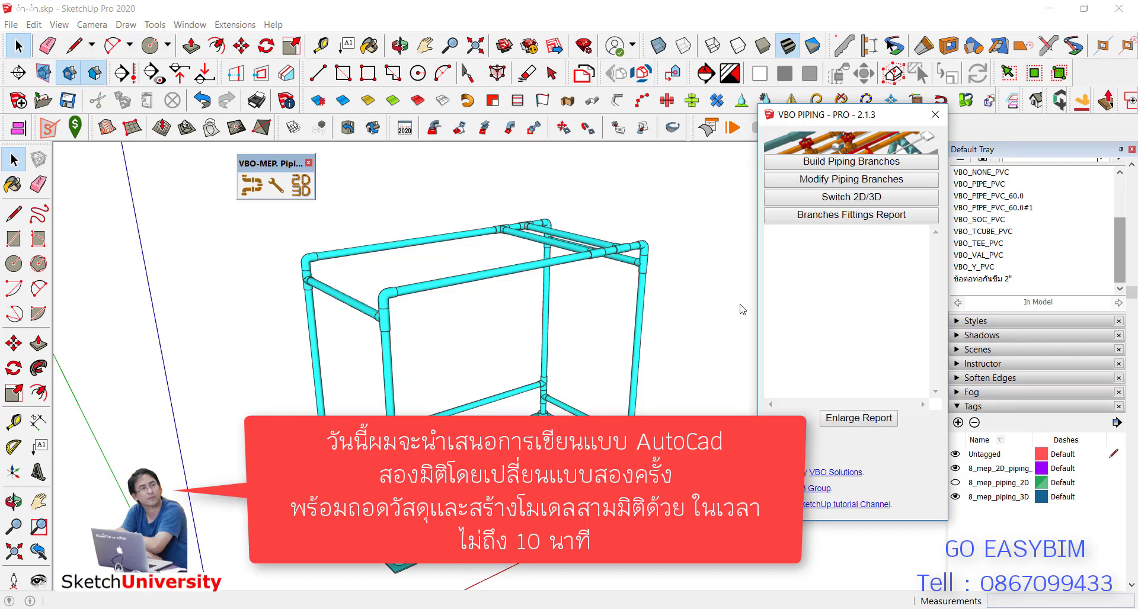
{"action": "left_click", "coordinate": [513, 276]}
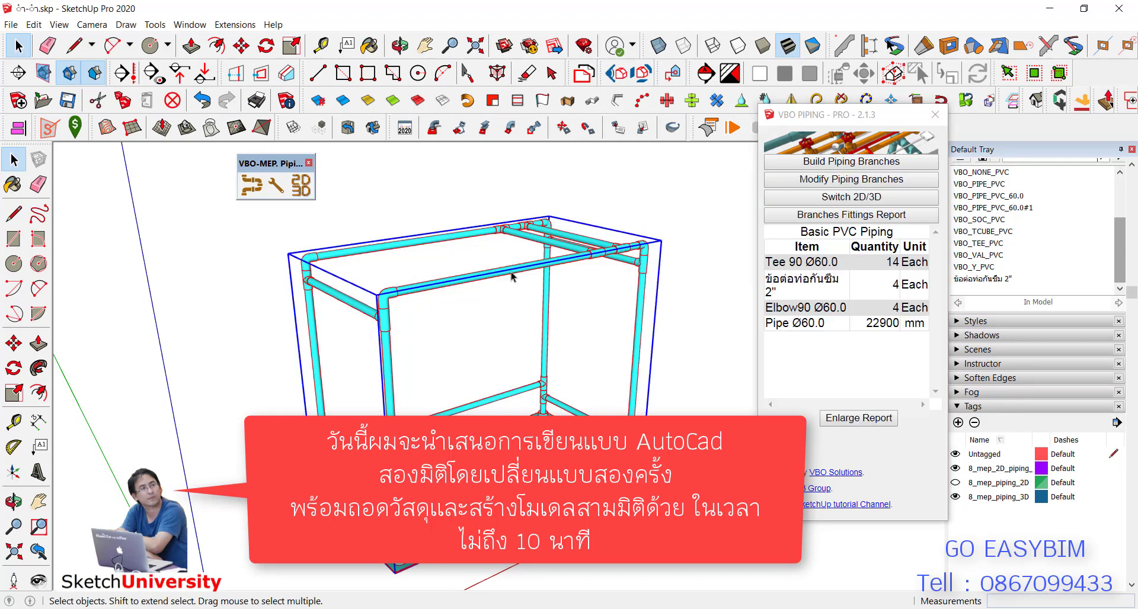
Examine the enlarged piping report in a widened window, then close it.
{"action": "left_click", "coordinate": [858, 419]}
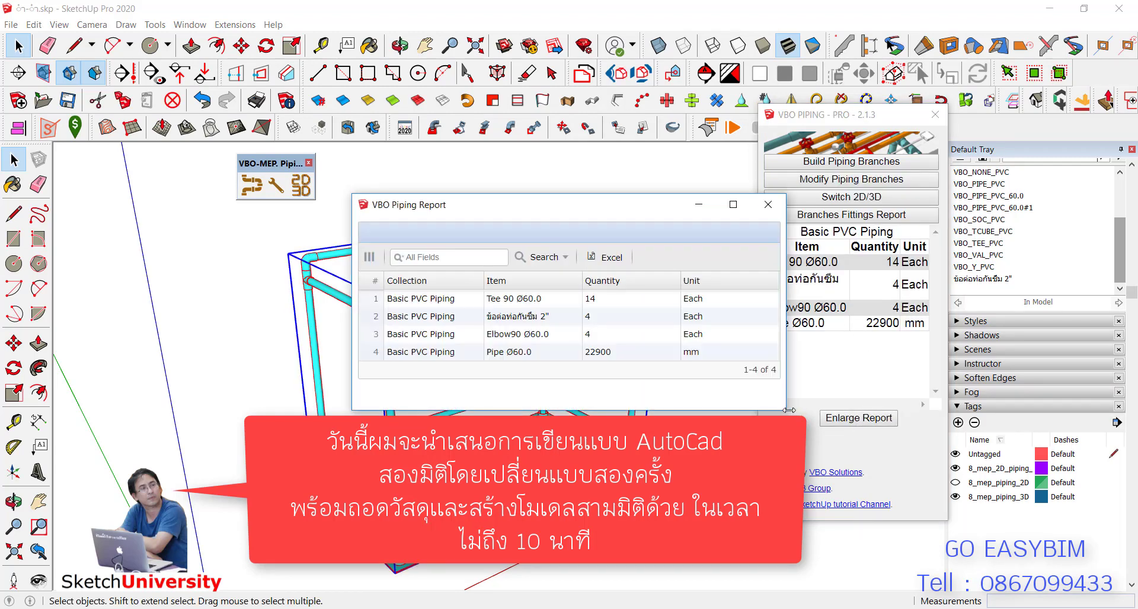
{"action": "left_click_drag", "start_coordinate": [783, 410], "coordinate": [825, 430]}
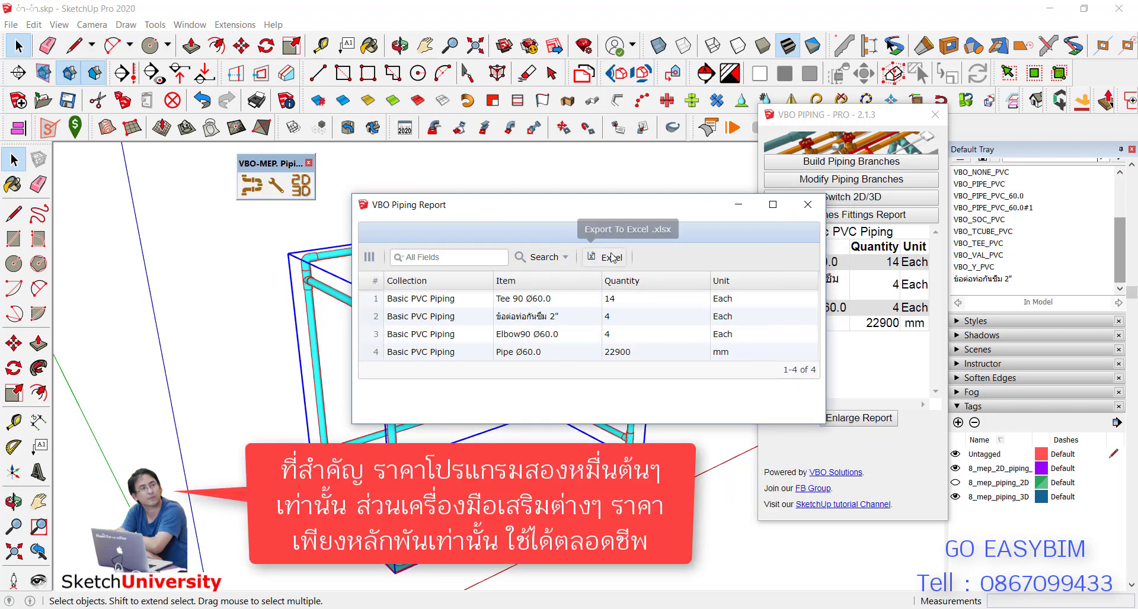
{"action": "left_click", "coordinate": [807, 204]}
{"action": "left_click", "coordinate": [593, 352]}
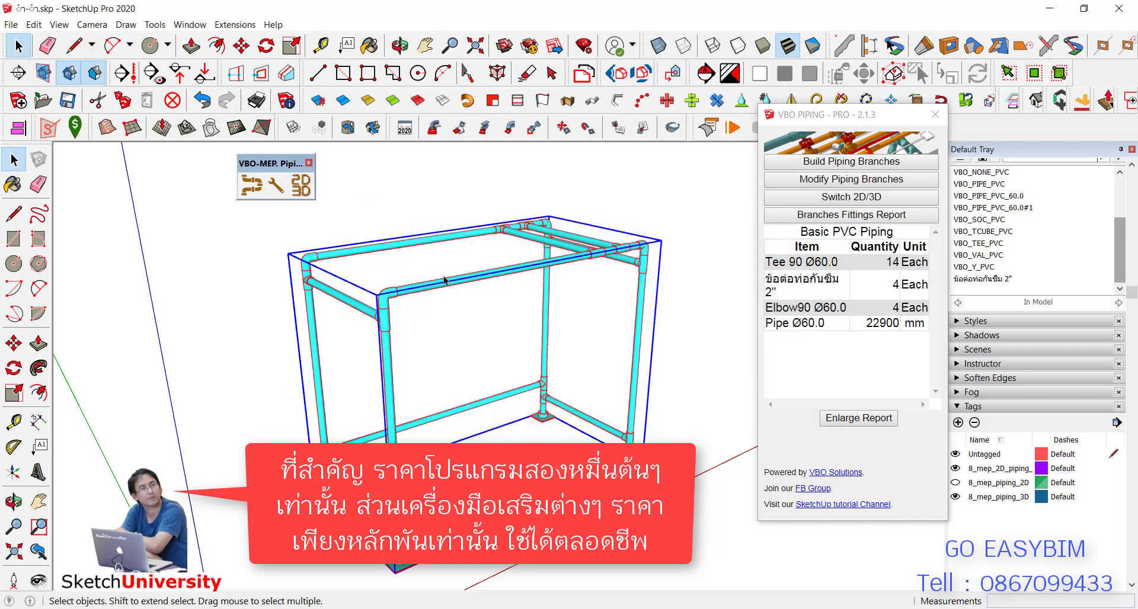
Edit the frame's piping paths, adding a vertical path about 1.78 m long between the rear upper and lower rails.
{"action": "left_click", "coordinate": [432, 259]}
{"action": "middle_click_drag", "start_coordinate": [580, 195], "coordinate": [437, 246]}
{"action": "left_click", "coordinate": [437, 239]}
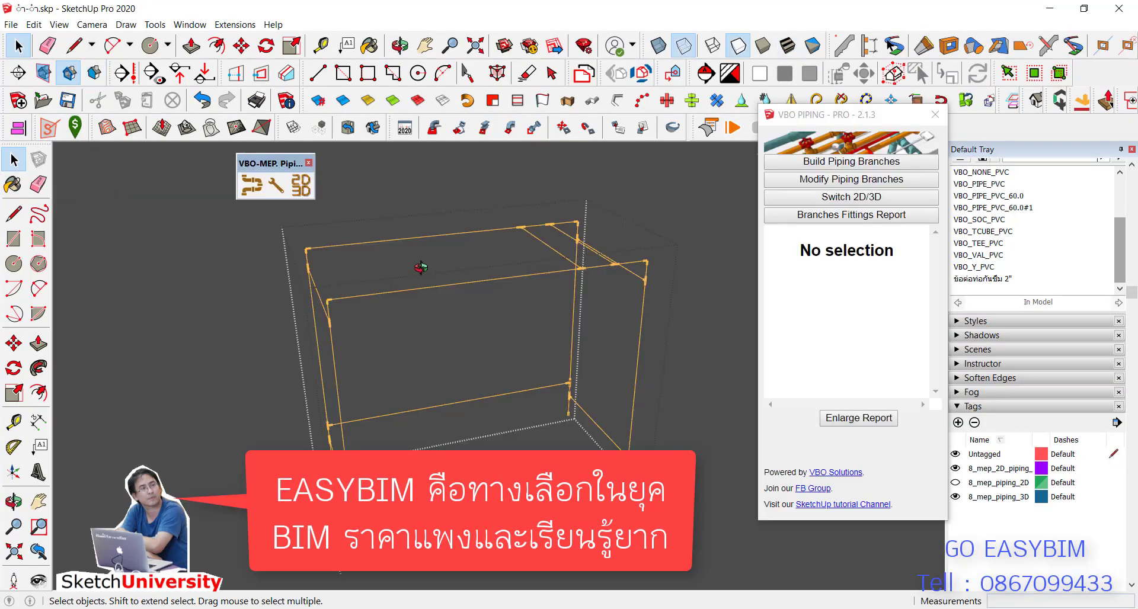
{"action": "middle_click_drag", "start_coordinate": [421, 267], "coordinate": [452, 252]}
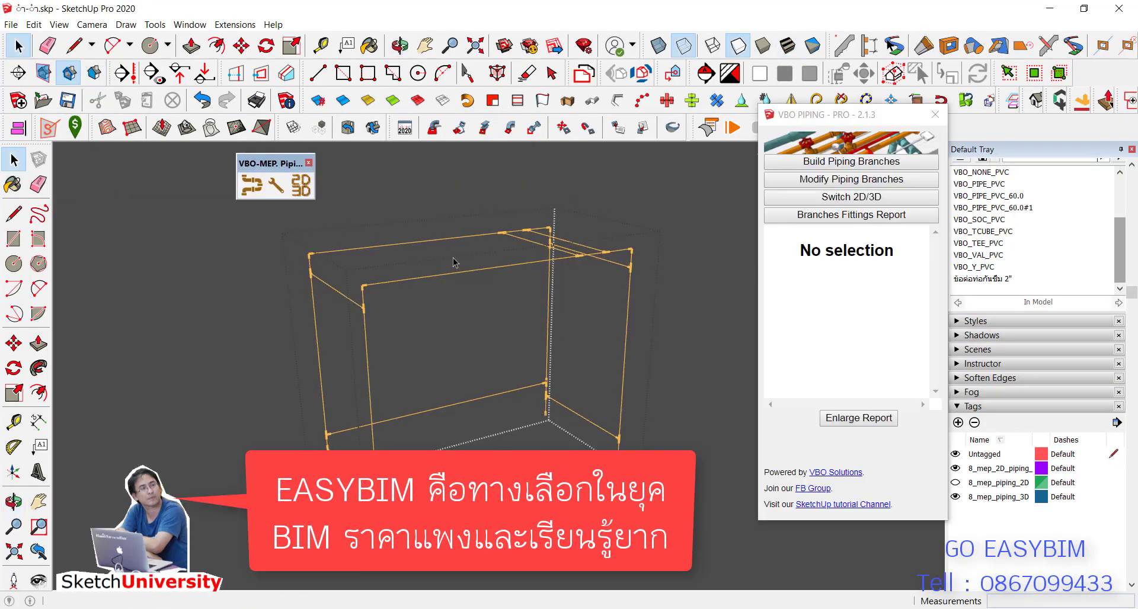
{"action": "key", "text": "l"}
{"action": "left_click", "coordinate": [435, 239]}
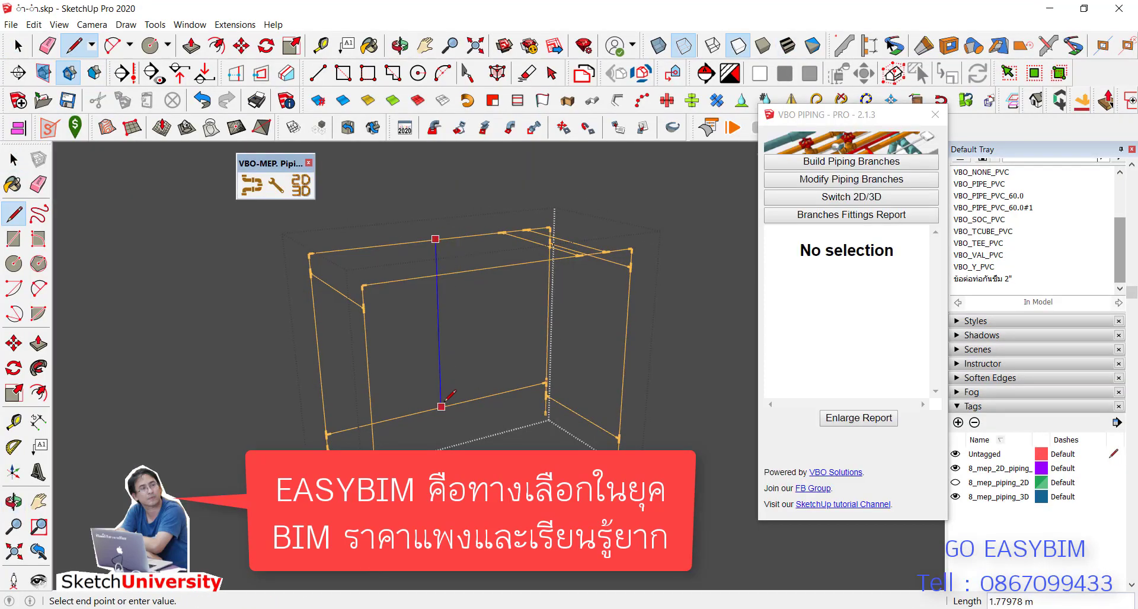
{"action": "left_click", "coordinate": [441, 406]}
Add a horizontal path from the new vertical's midpoint to the rear corner post and rebuild the 3D piping.
{"action": "left_click", "coordinate": [438, 326]}
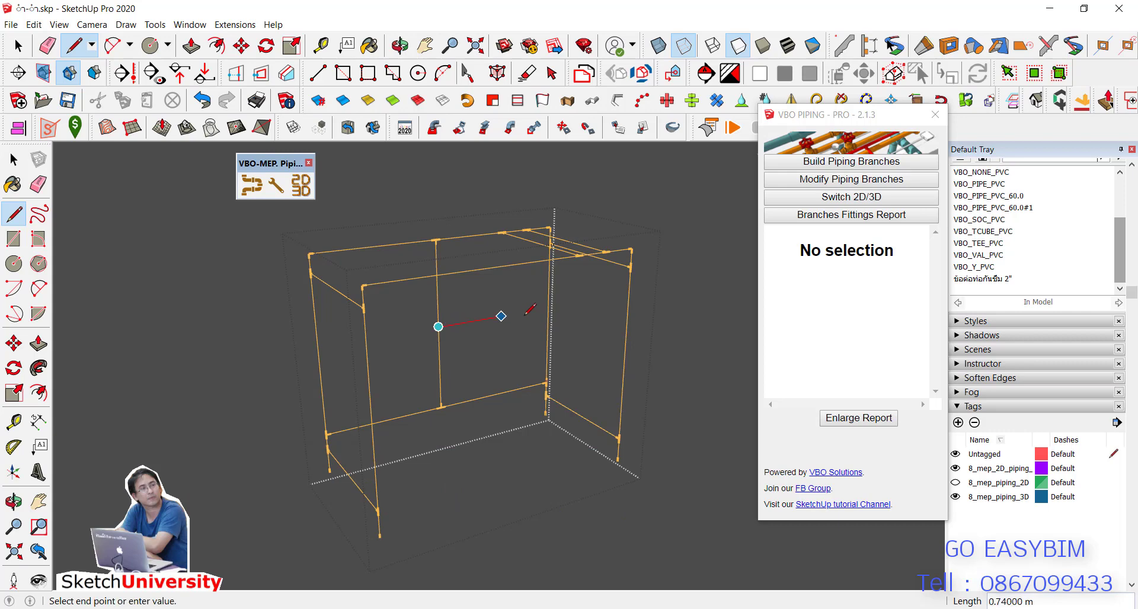
{"action": "left_click", "coordinate": [547, 309]}
{"action": "key", "text": "space"}
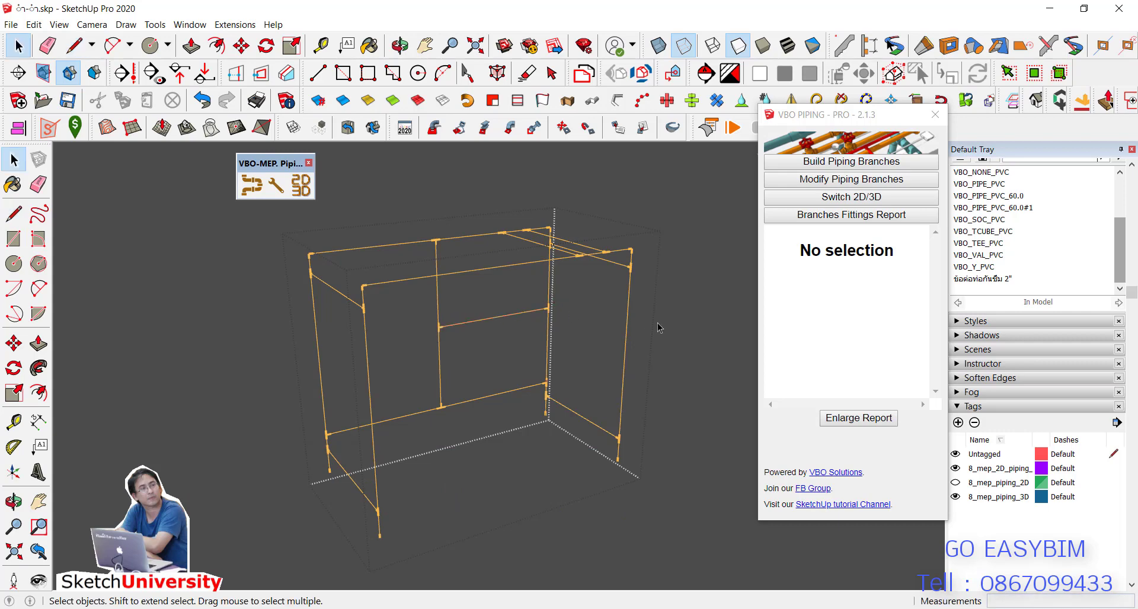
{"action": "middle_click_drag", "start_coordinate": [660, 328], "coordinate": [693, 323]}
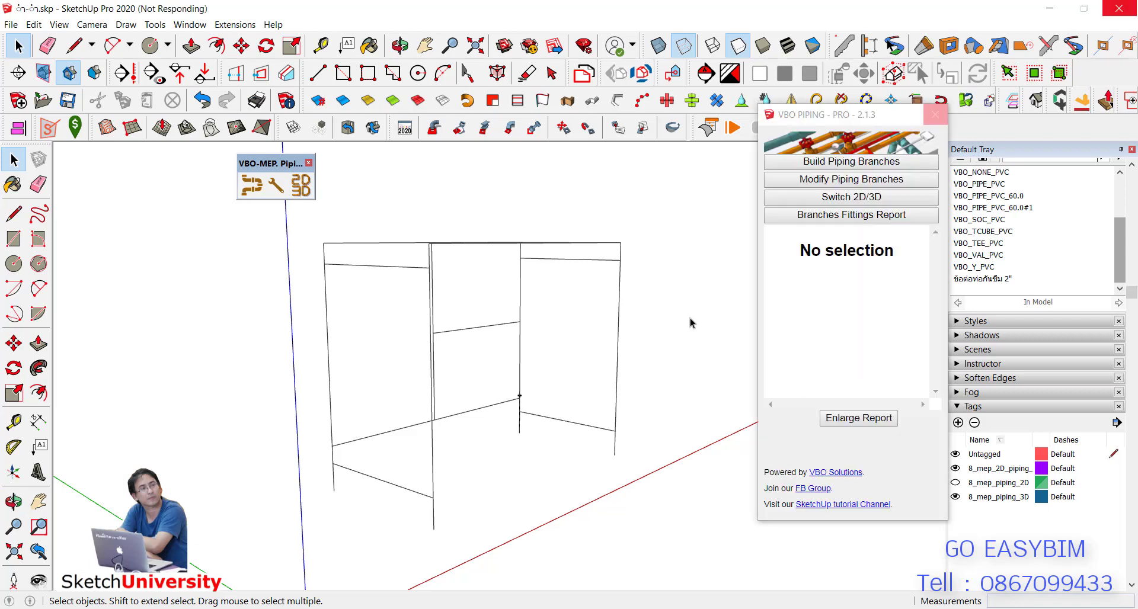
{"action": "middle_click_drag", "start_coordinate": [655, 326], "coordinate": [538, 366]}
{"action": "key", "text": "space"}
{"action": "scroll", "coordinate": [542, 350], "scroll_direction": "up", "scroll_amount": 6}
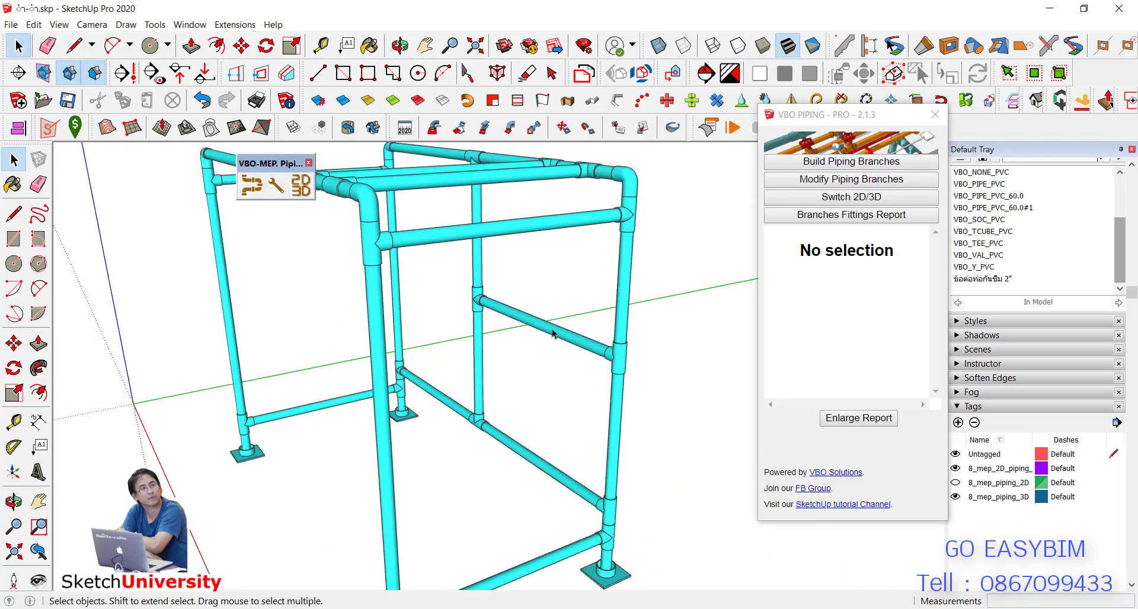
Remove the added vertical and horizontal paths from the frame's rear side and rebuild the 3D piping.
{"action": "key", "text": "ctrl+a"}
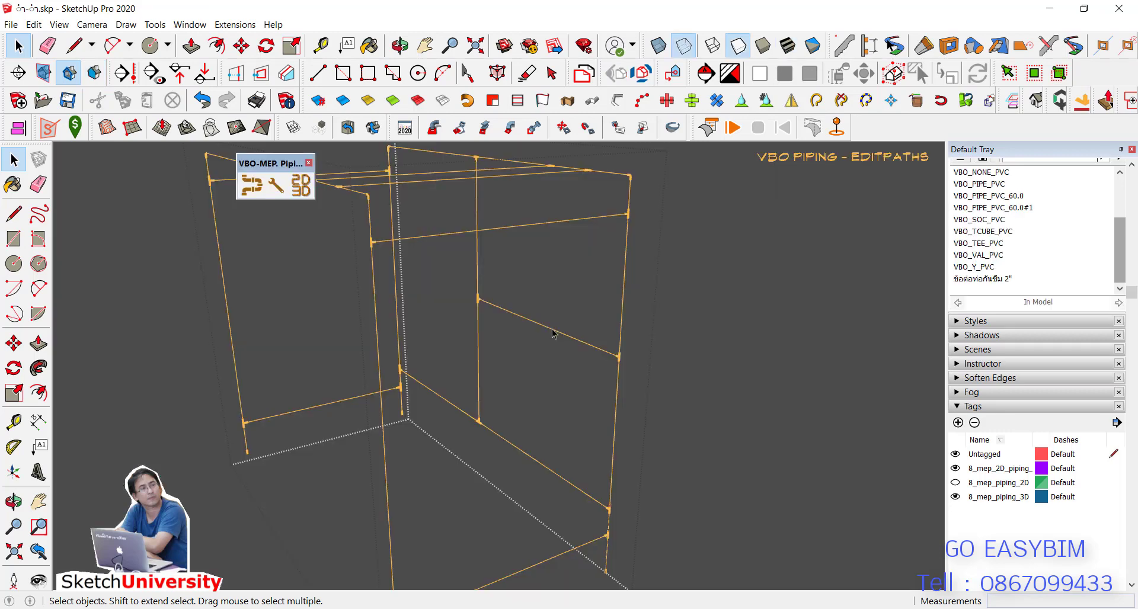
{"action": "mouse_move", "coordinate": [522, 309]}
{"action": "left_mouse_down"}
{"action": "mouse_move", "coordinate": [483, 300]}
{"action": "mouse_move", "coordinate": [483, 287]}
{"action": "left_mouse_up"}
{"action": "key", "text": "space"}
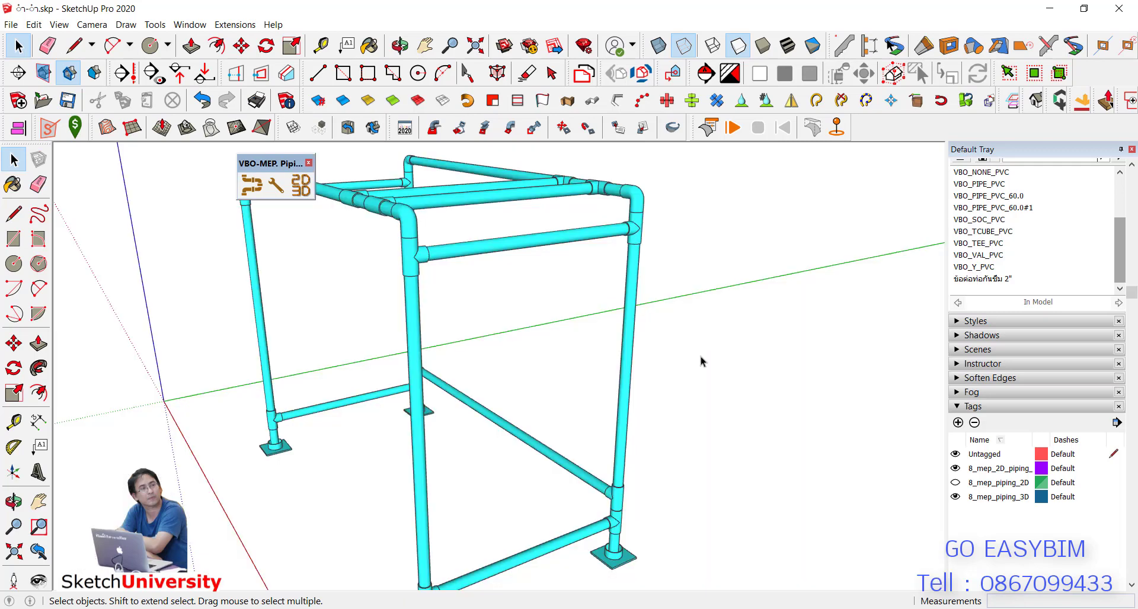
Save the model with the whole pipe frame in perspective view and send it to LayOut.
{"action": "mouse_move", "coordinate": [541, 381]}
{"action": "middle_mouse_down"}
{"action": "mouse_move", "coordinate": [660, 350]}
{"action": "mouse_move", "coordinate": [496, 326]}
{"action": "mouse_move", "coordinate": [493, 342]}
{"action": "middle_mouse_up"}
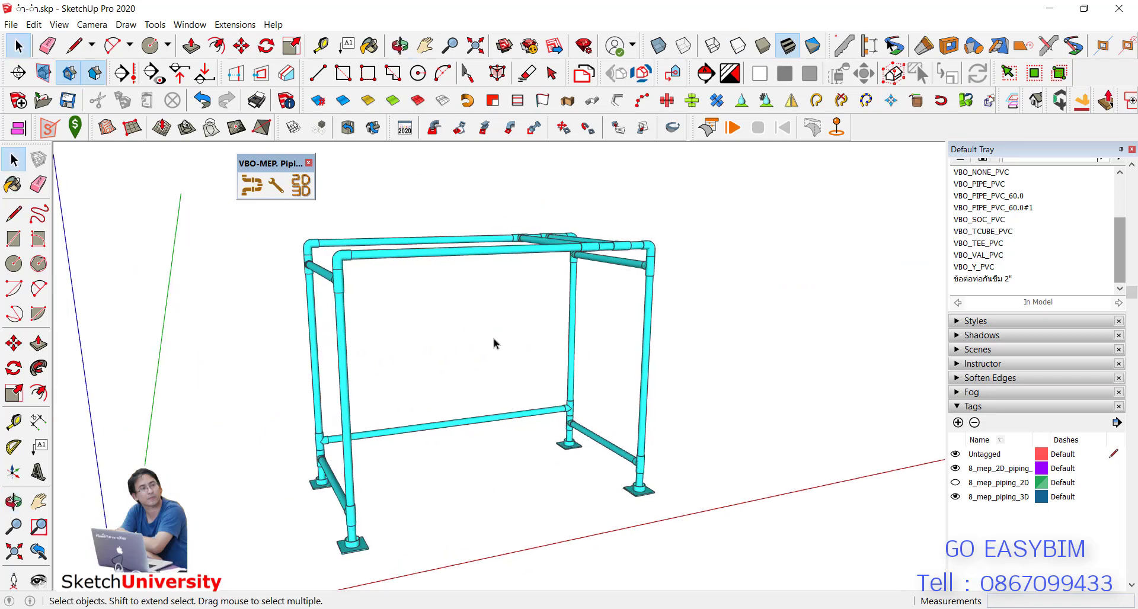
{"action": "left_click", "coordinate": [11, 25]}
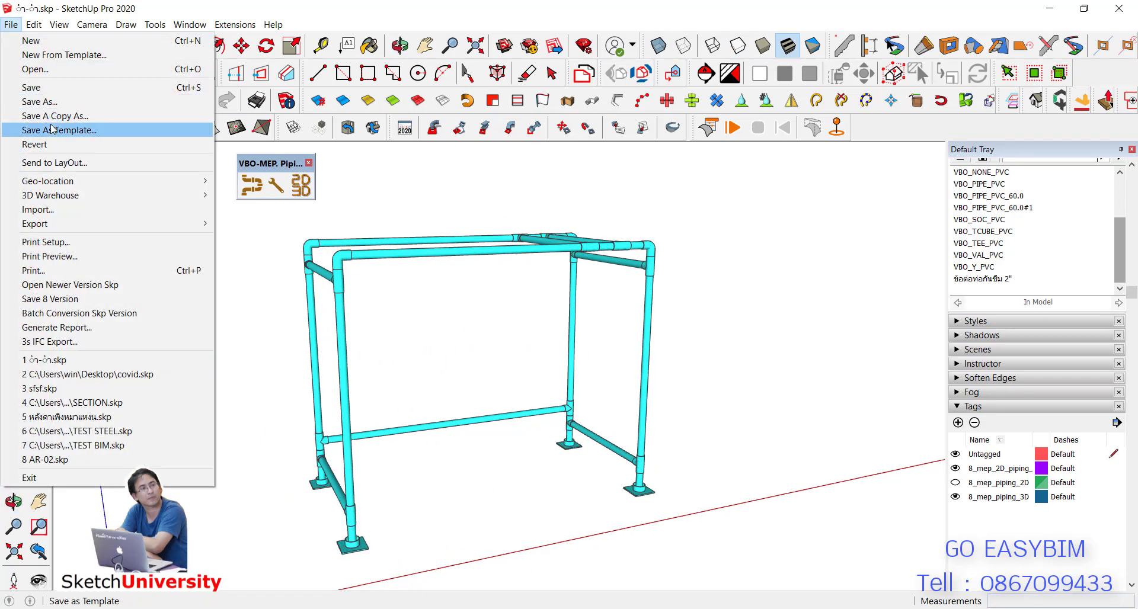
{"action": "left_click", "coordinate": [68, 163]}
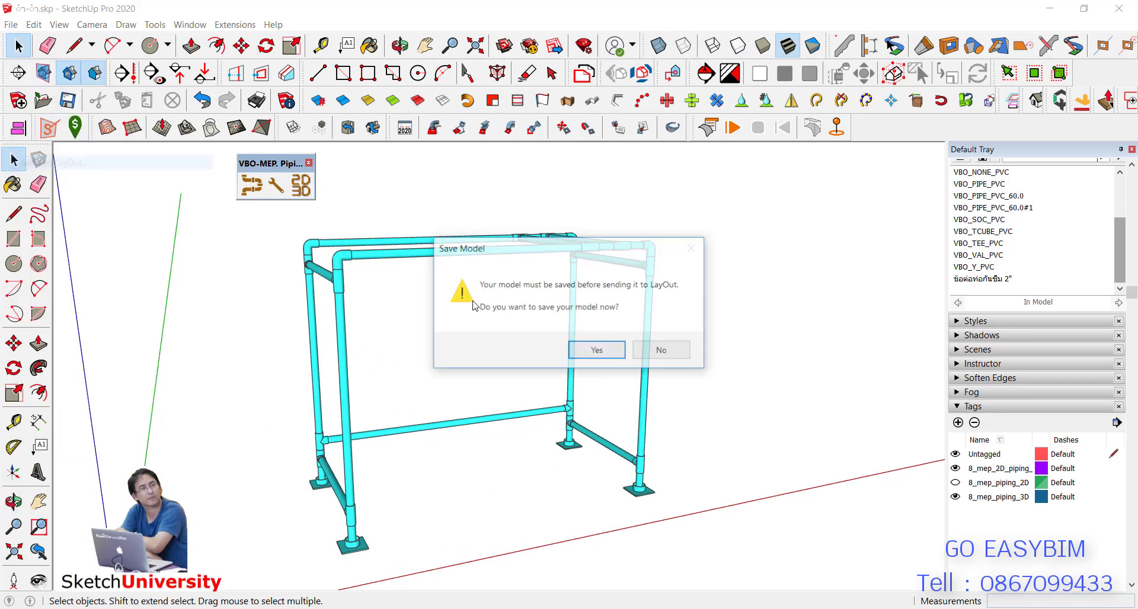
{"action": "left_click", "coordinate": [586, 350]}
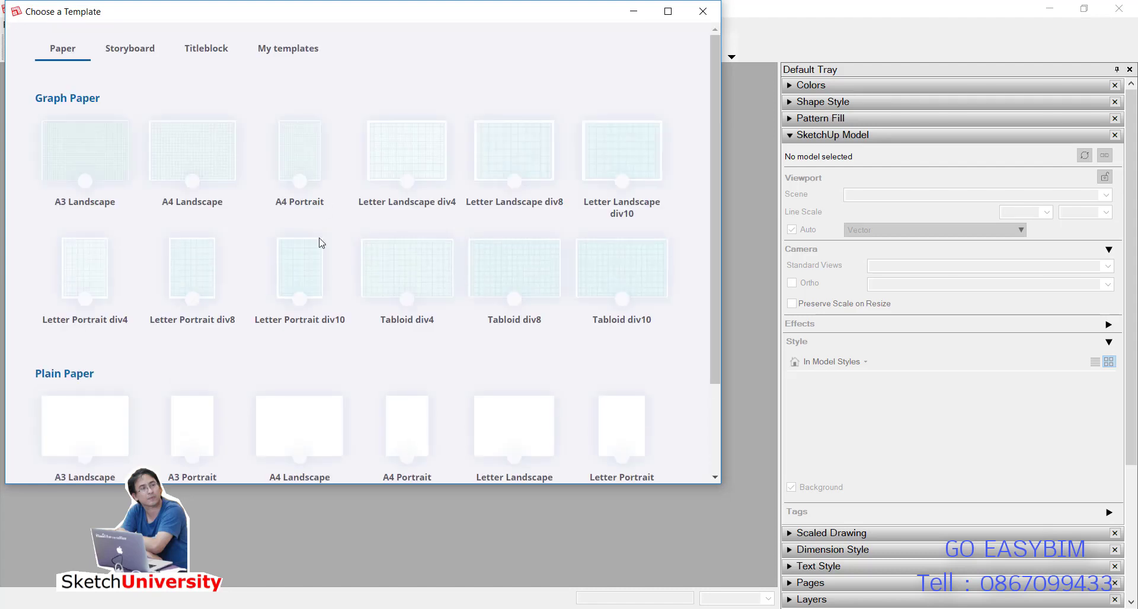
Create the LayOut document from the Rounded A3 Landscape titleblock template.
{"action": "scroll", "coordinate": [313, 278], "scroll_direction": "down", "scroll_amount": 3}
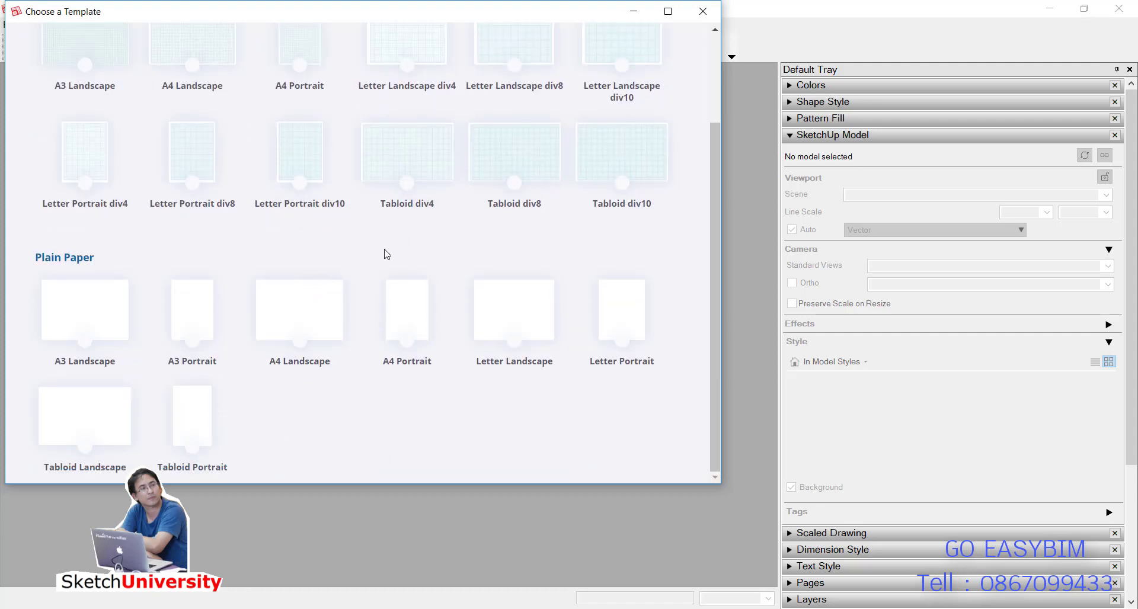
{"action": "scroll", "coordinate": [329, 203], "scroll_direction": "up", "scroll_amount": 3}
{"action": "left_click", "coordinate": [202, 53]}
{"action": "scroll", "coordinate": [303, 326], "scroll_direction": "down", "scroll_amount": 2}
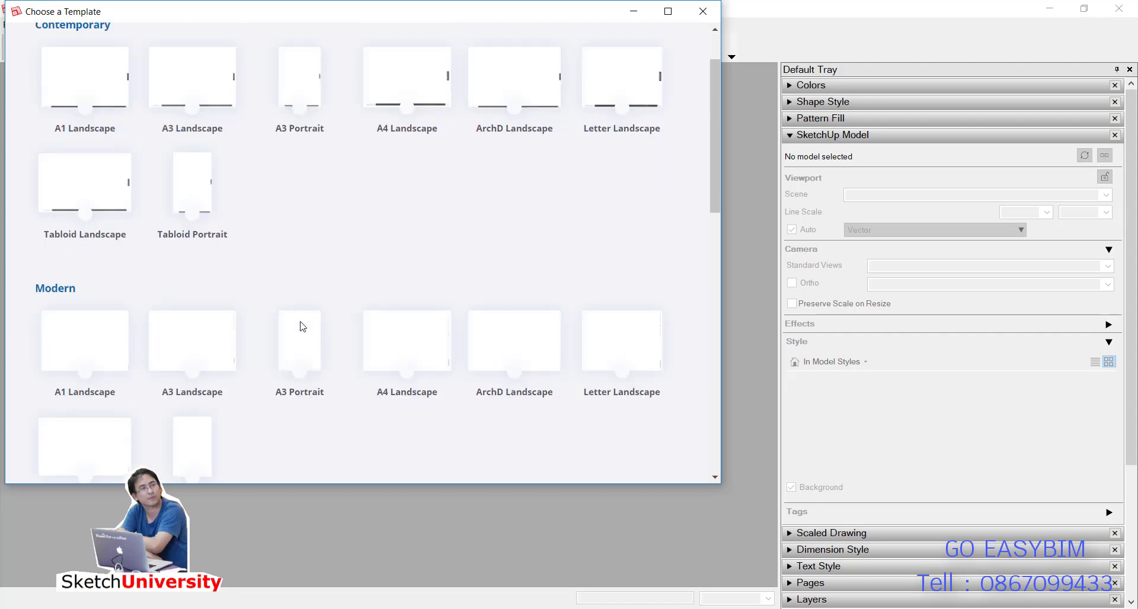
{"action": "scroll", "coordinate": [302, 326], "scroll_direction": "down", "scroll_amount": 5}
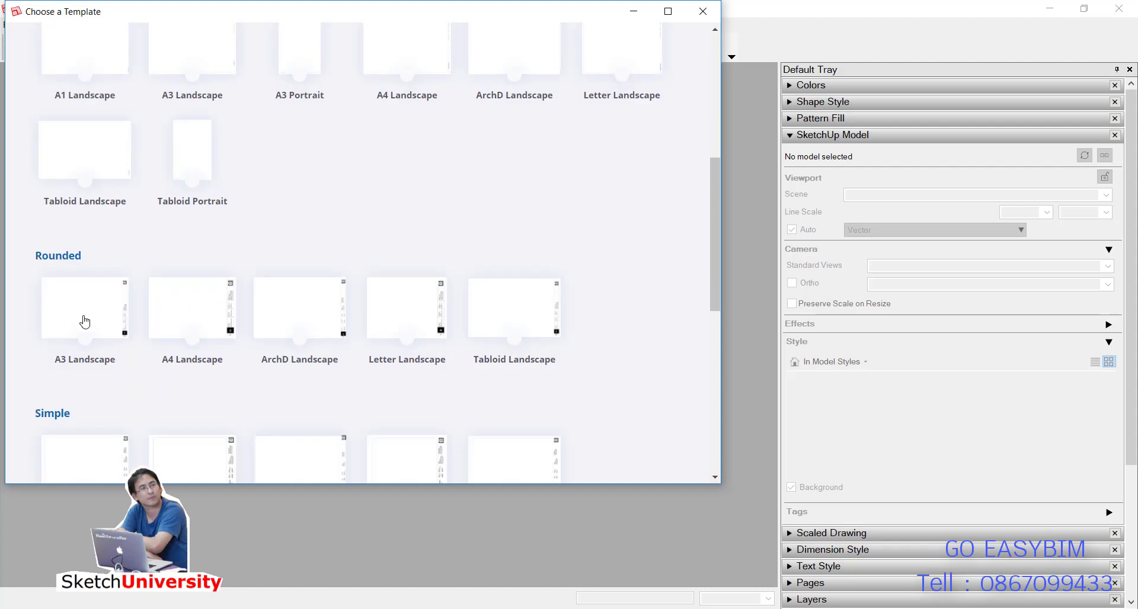
{"action": "double_click", "coordinate": [85, 322]}
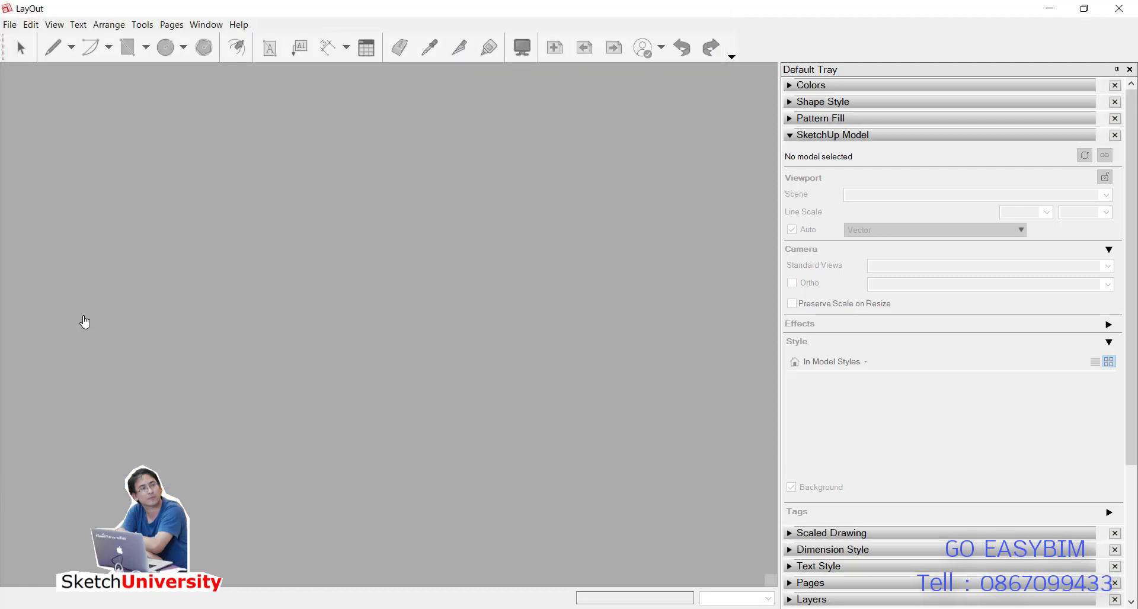
Apply the HiddenLine style from the Default Styles collection to the pipe frame's viewport.
{"action": "scroll", "coordinate": [178, 260], "scroll_direction": "down", "scroll_amount": 3}
{"action": "scroll", "coordinate": [178, 279], "scroll_direction": "down", "scroll_amount": 2}
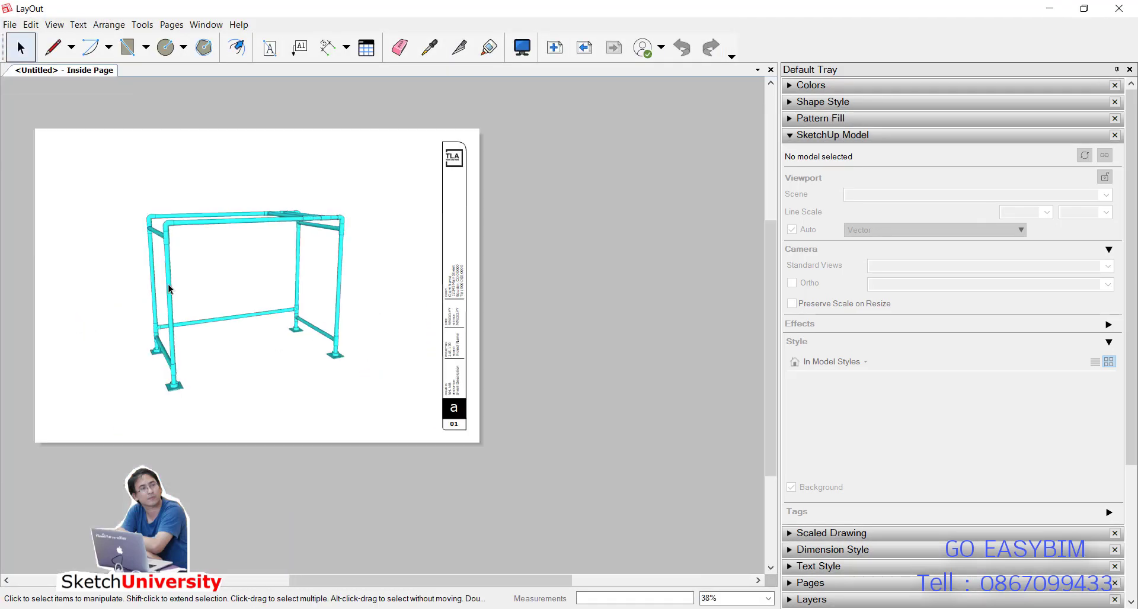
{"action": "left_click", "coordinate": [169, 287]}
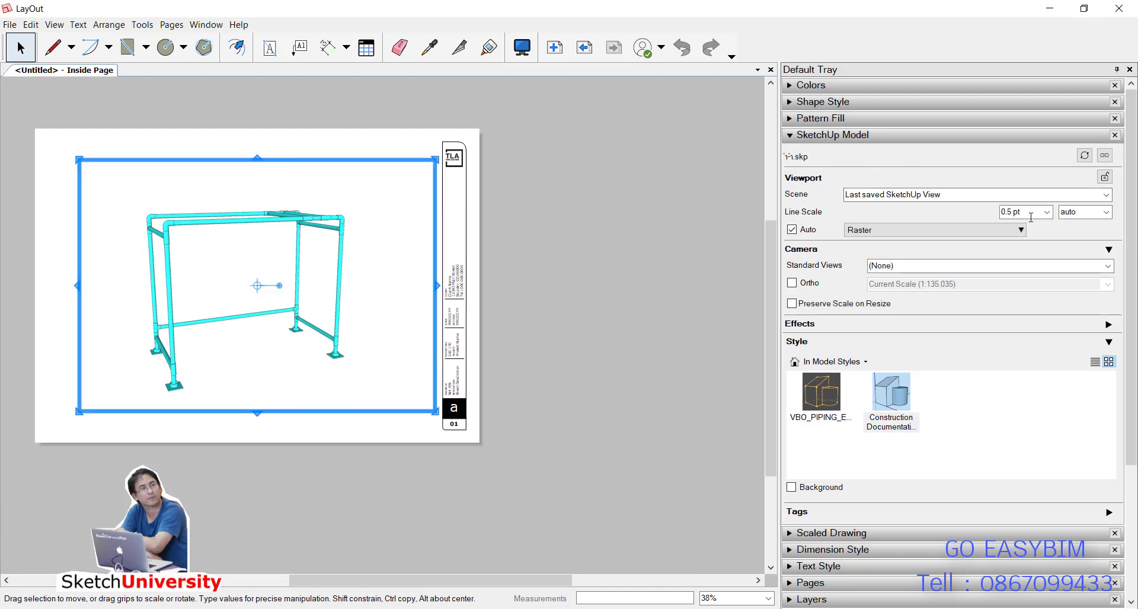
{"action": "left_click", "coordinate": [831, 362]}
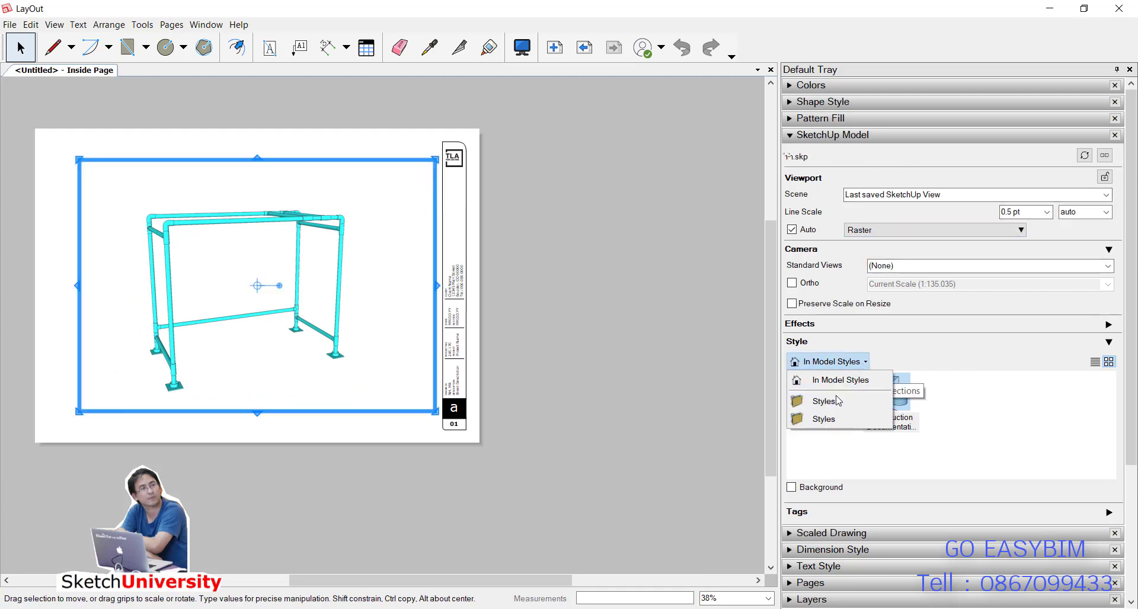
{"action": "left_click", "coordinate": [841, 398]}
{"action": "double_click", "coordinate": [947, 400]}
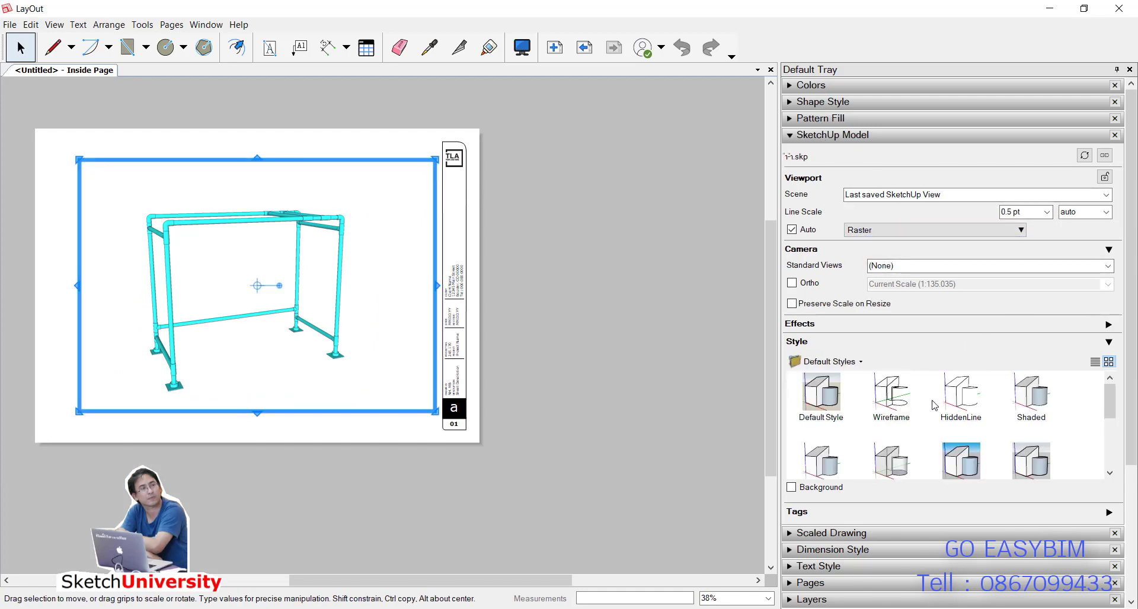
{"action": "left_click", "coordinate": [962, 402]}
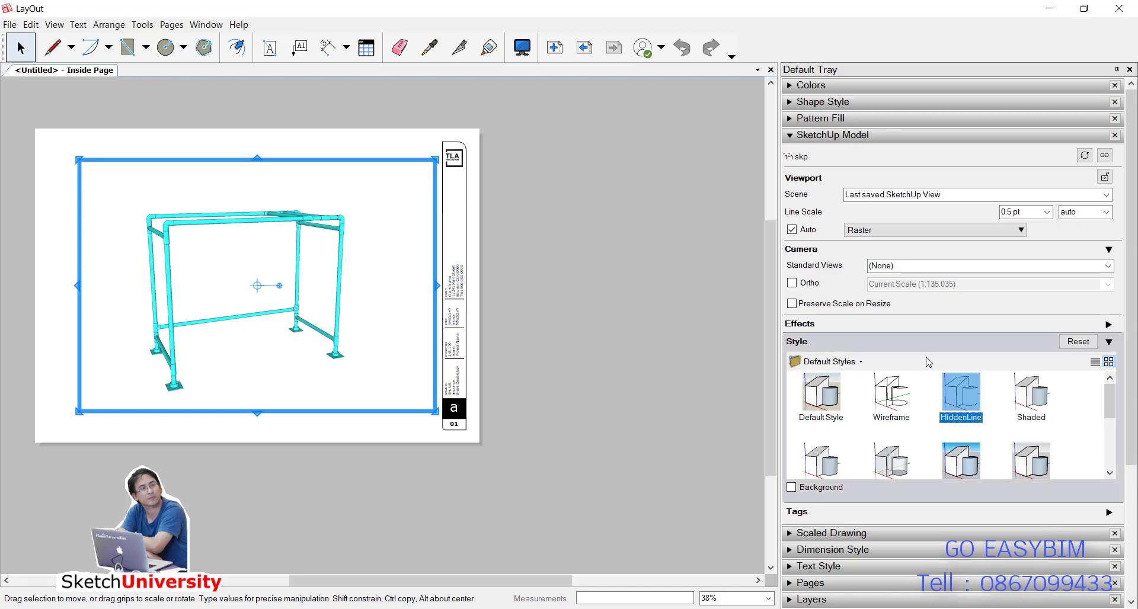
Set the viewport's rendering mode to Vector.
{"action": "left_click", "coordinate": [899, 238]}
{"action": "left_click", "coordinate": [896, 246]}
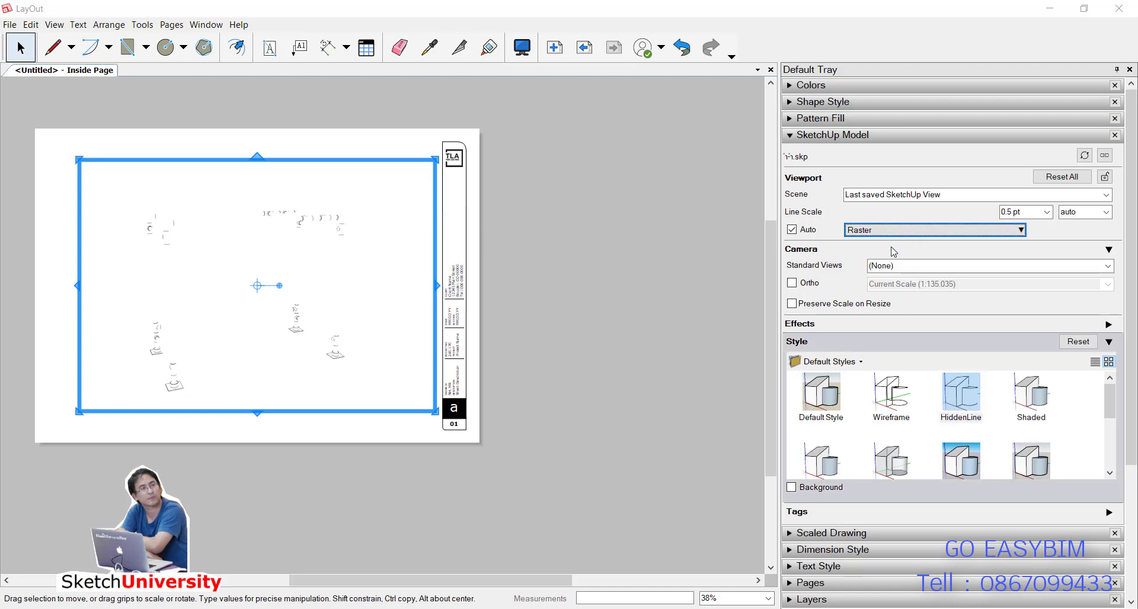
{"action": "left_click", "coordinate": [718, 349]}
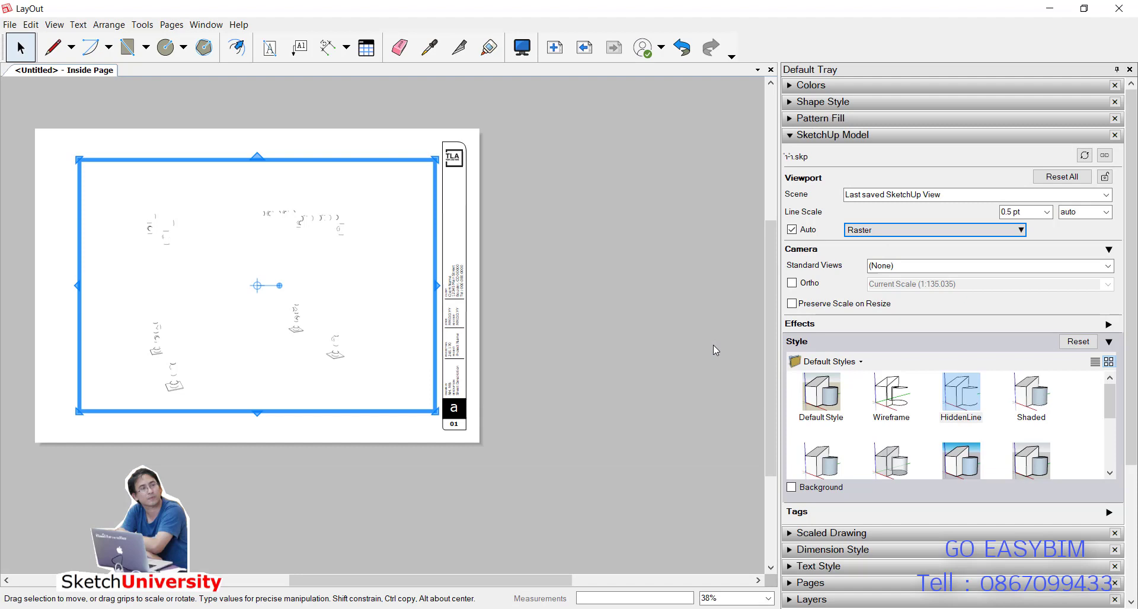
Set the viewport's camera to orthographic projection with the Iso standard view.
{"action": "left_click", "coordinate": [792, 284]}
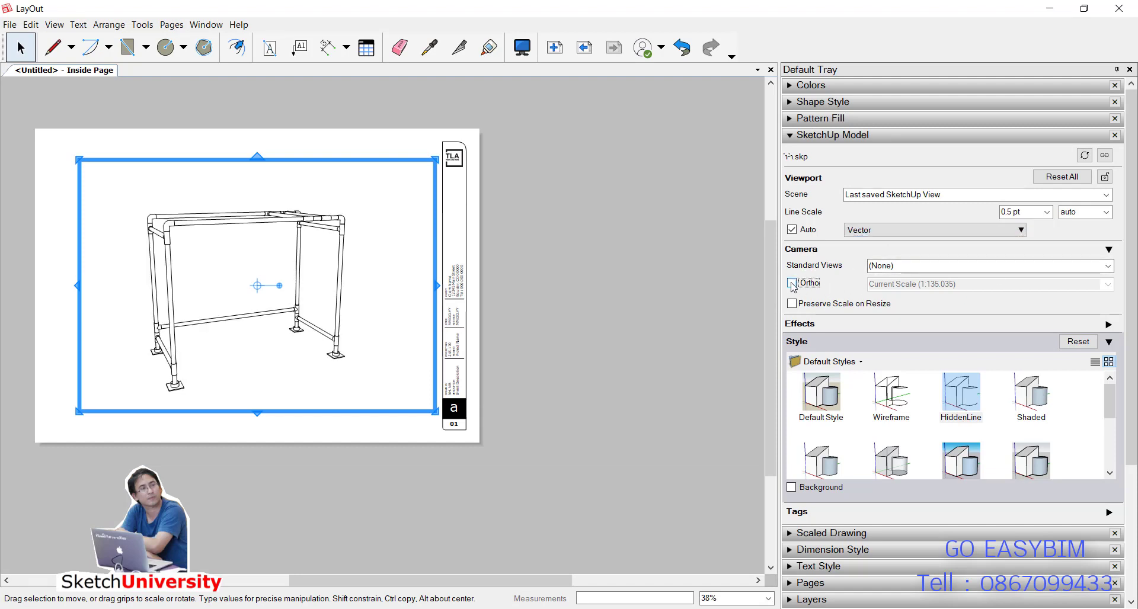
{"action": "left_click", "coordinate": [925, 266]}
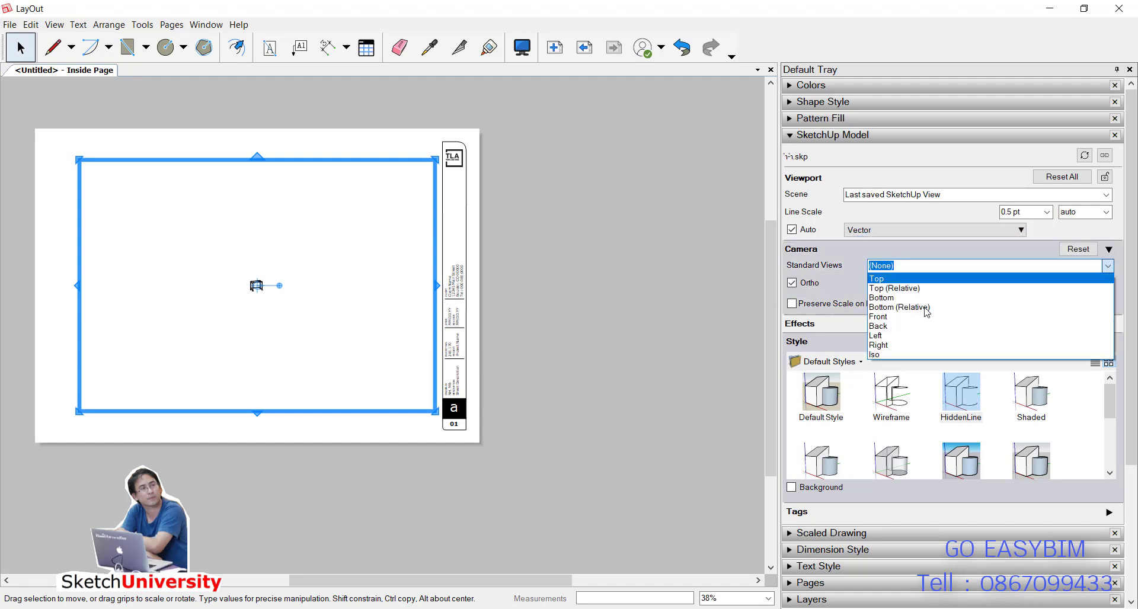
{"action": "left_click", "coordinate": [899, 356]}
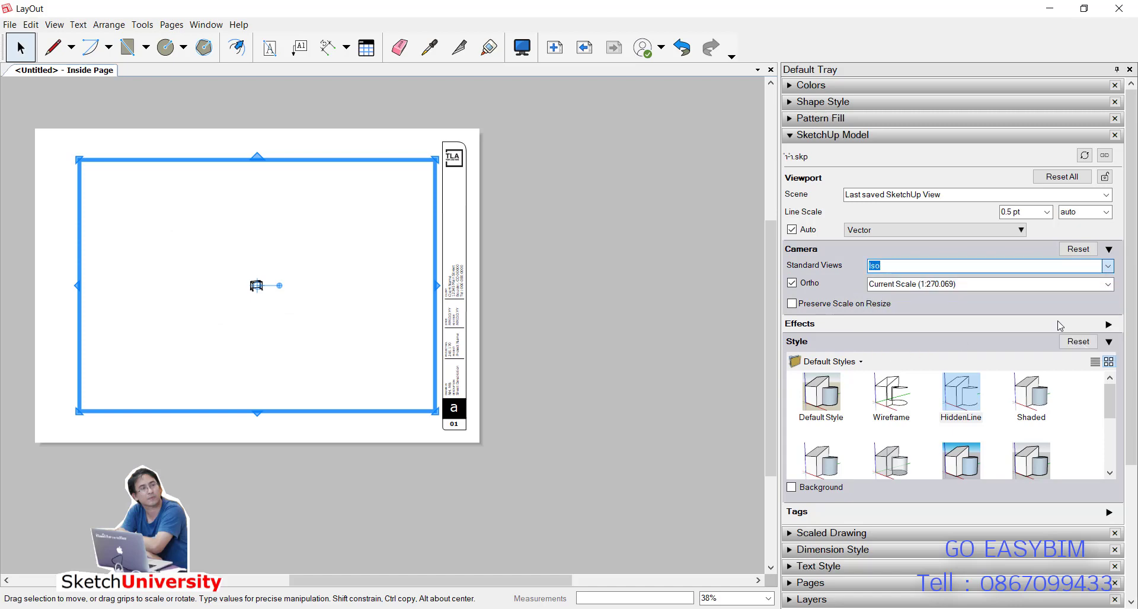
Set the isometric viewport's drawing scale to 1 mm:30 mm (1:30).
{"action": "left_click", "coordinate": [949, 285]}
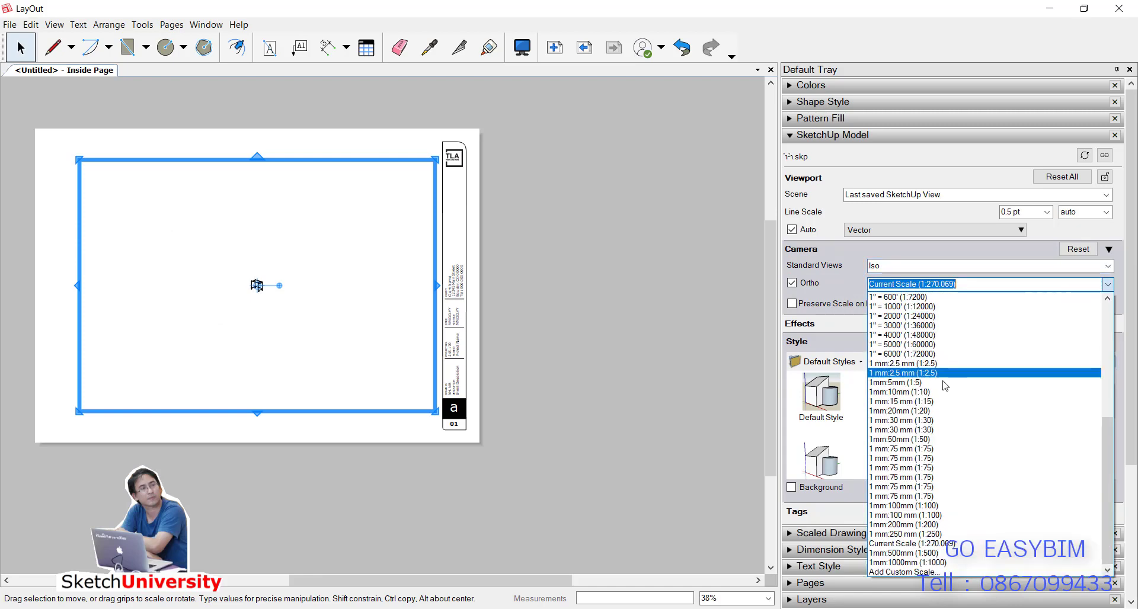
{"action": "left_click", "coordinate": [921, 421]}
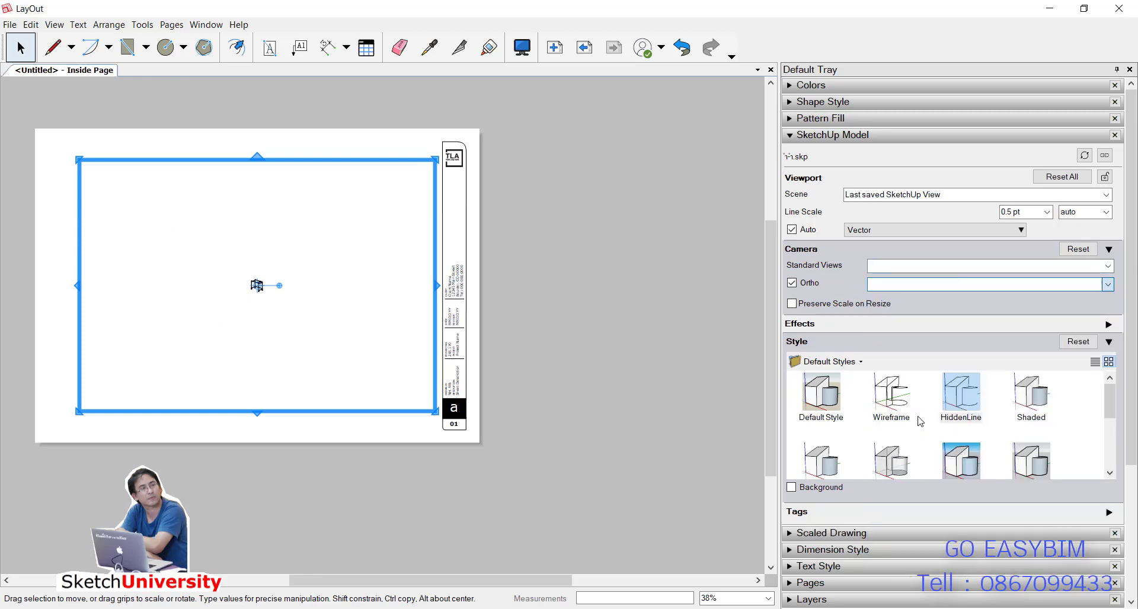
{"action": "left_click", "coordinate": [613, 301]}
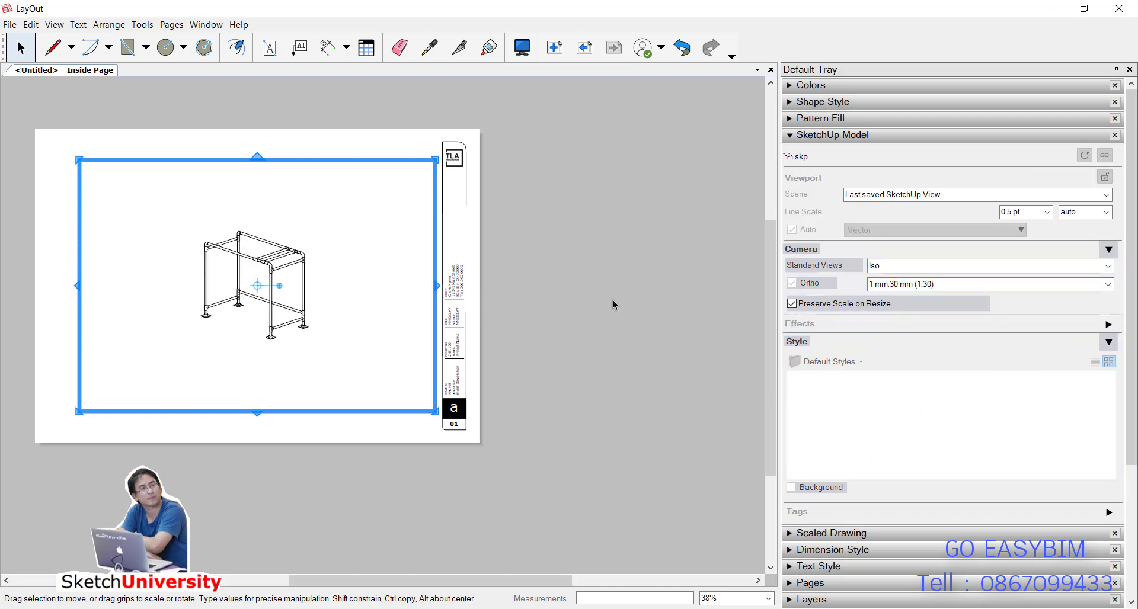
{"action": "scroll", "coordinate": [614, 301], "scroll_direction": "down", "scroll_amount": 1}
{"action": "scroll", "coordinate": [220, 257], "scroll_direction": "up", "scroll_amount": 4}
Place the isometric viewport in the sheet's upper-left area, copy it to the right and set the copy to the Top standard view.
{"action": "left_click", "coordinate": [434, 289]}
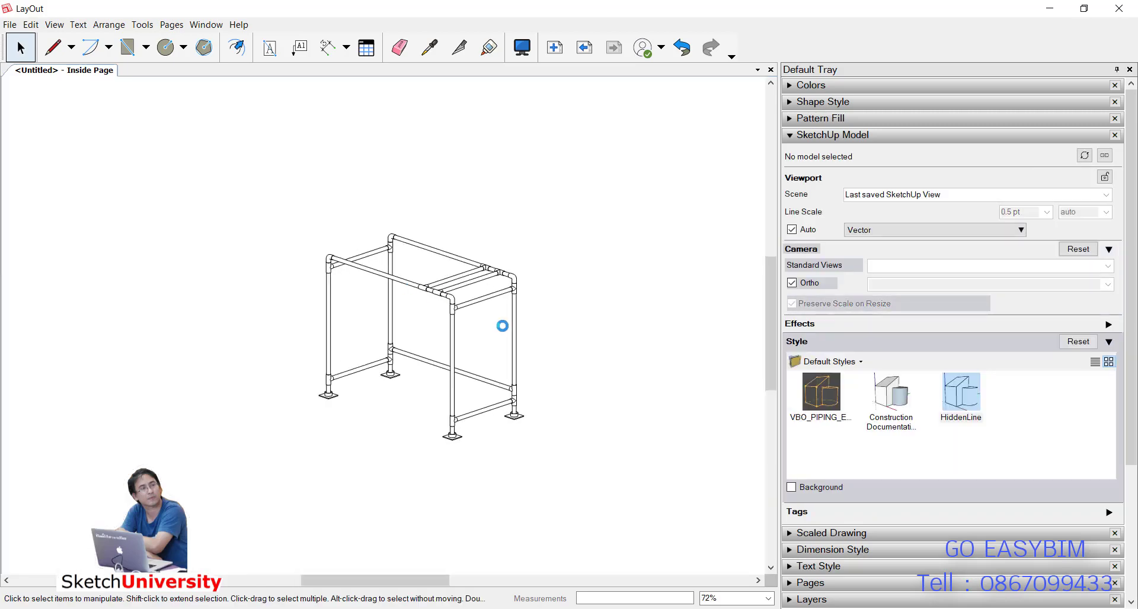
{"action": "scroll", "coordinate": [500, 330], "scroll_direction": "down", "scroll_amount": 2}
{"action": "mouse_move", "coordinate": [471, 365]}
{"action": "left_mouse_down"}
{"action": "mouse_move", "coordinate": [299, 273]}
{"action": "mouse_move", "coordinate": [487, 269]}
{"action": "left_mouse_up"}
{"action": "left_click", "coordinate": [1077, 270]}
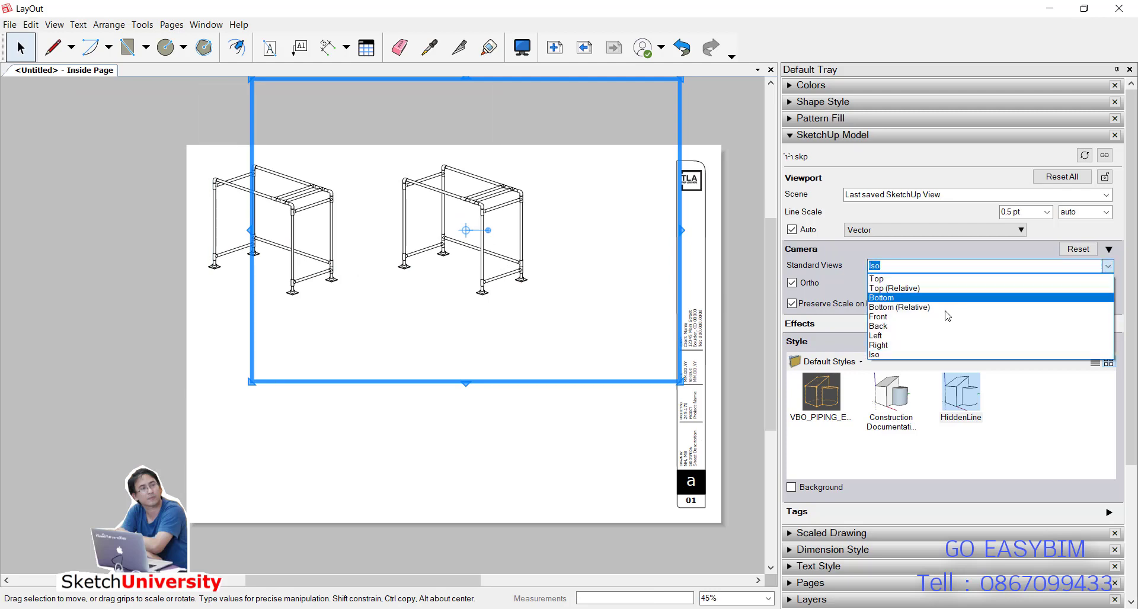
{"action": "left_click", "coordinate": [934, 279]}
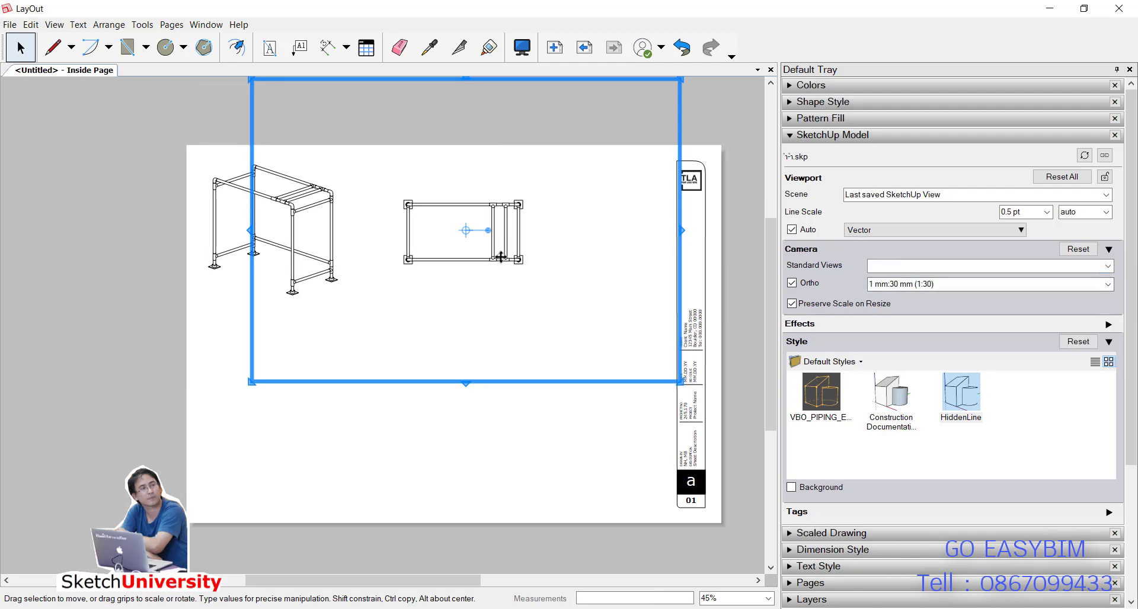
Copy the top-view viewport directly below itself and set the copy to the Front standard view.
{"action": "left_click_drag", "start_coordinate": [504, 255], "coordinate": [494, 325]}
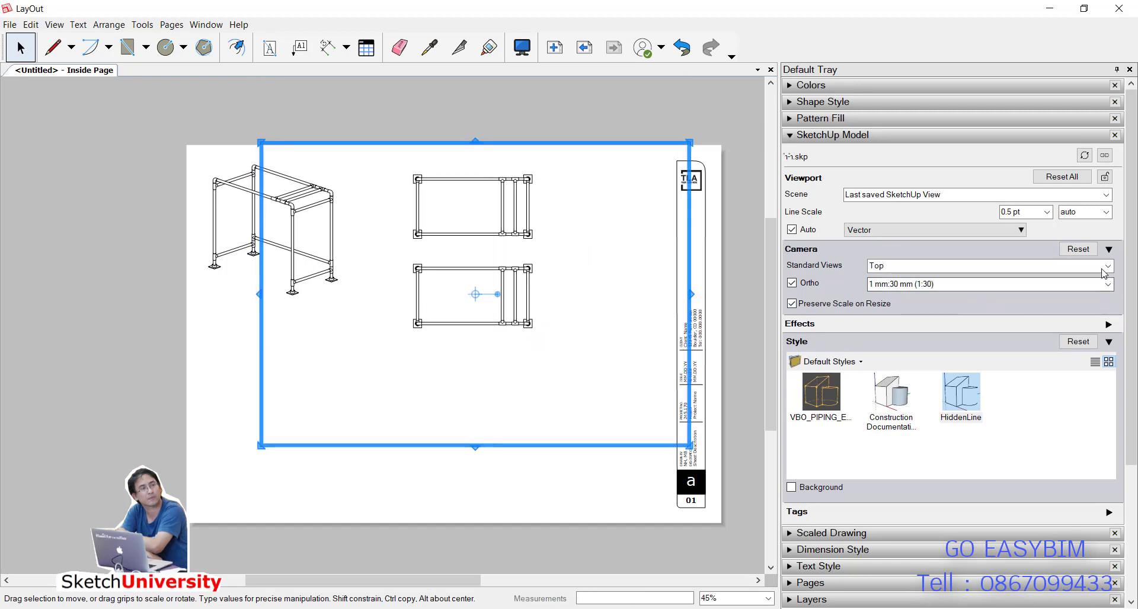
{"action": "left_click", "coordinate": [925, 266]}
{"action": "left_click", "coordinate": [922, 319]}
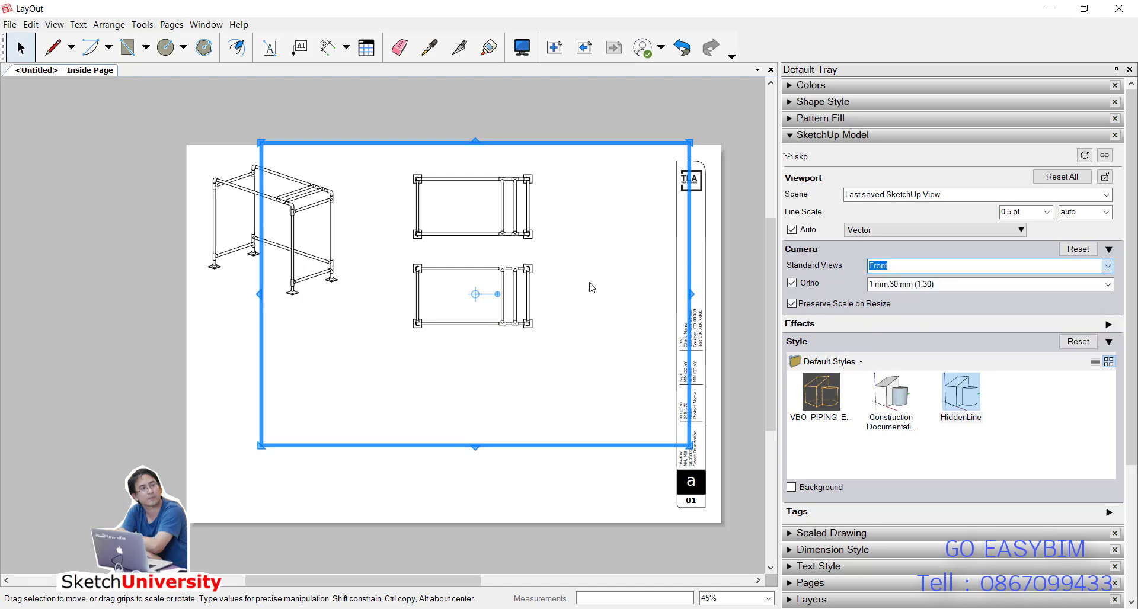
Copy the front-view viewport straight down and set the copy to the Back standard view.
{"action": "left_click_drag", "start_coordinate": [528, 294], "coordinate": [528, 413]}
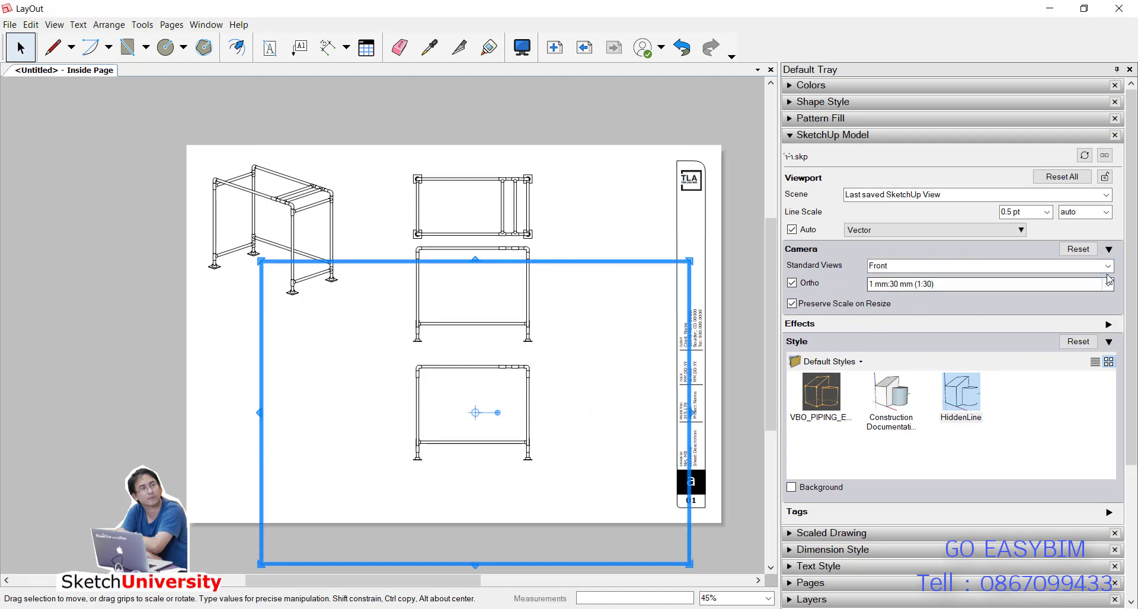
{"action": "left_click", "coordinate": [929, 266]}
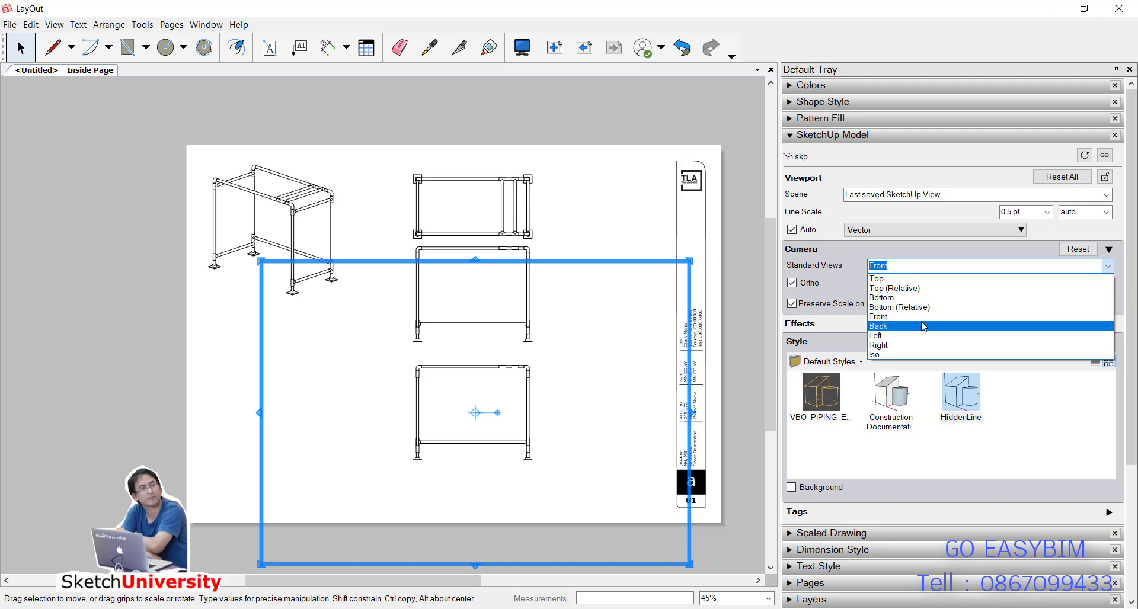
{"action": "left_click", "coordinate": [925, 326]}
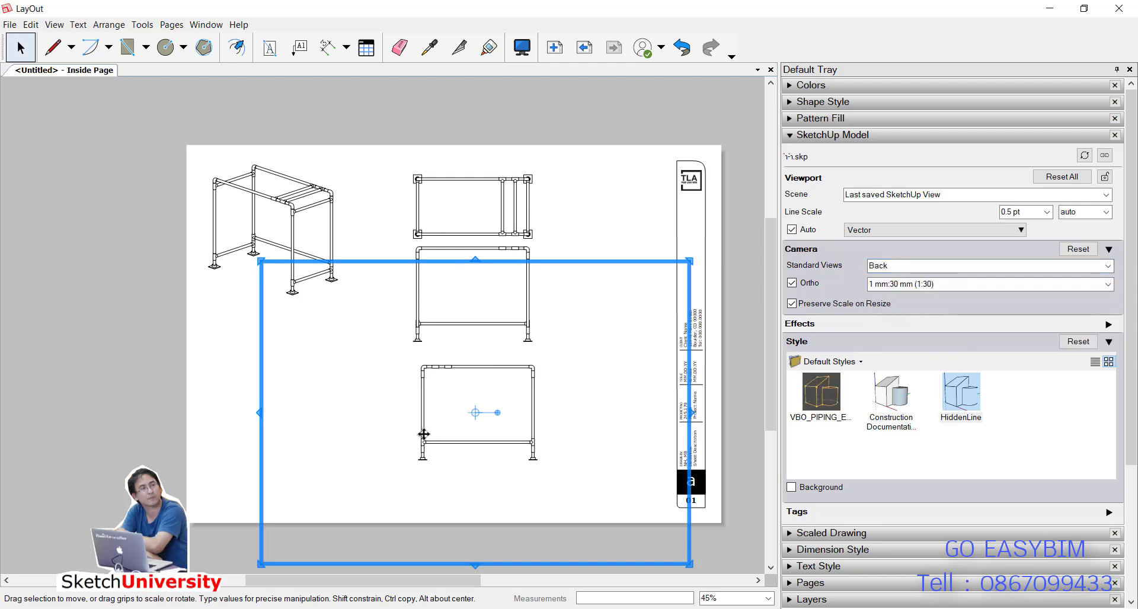
Copy the back-view viewport to beneath the isometric drawing and set the copy to the Right standard view.
{"action": "left_click_drag", "start_coordinate": [424, 434], "coordinate": [235, 381]}
{"action": "left_click", "coordinate": [1104, 265]}
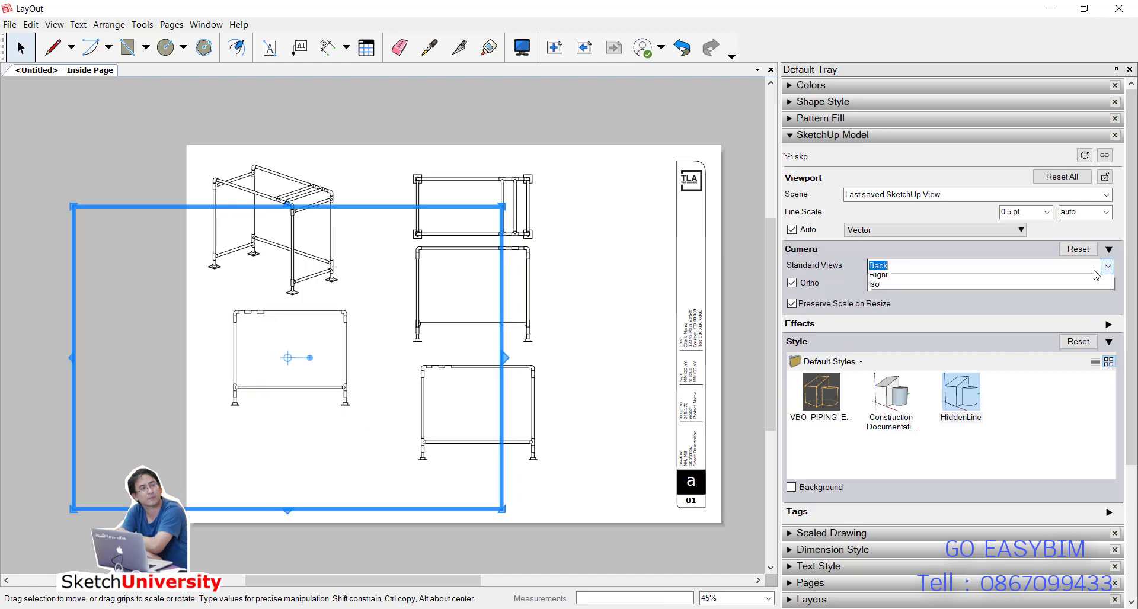
{"action": "left_click", "coordinate": [900, 345]}
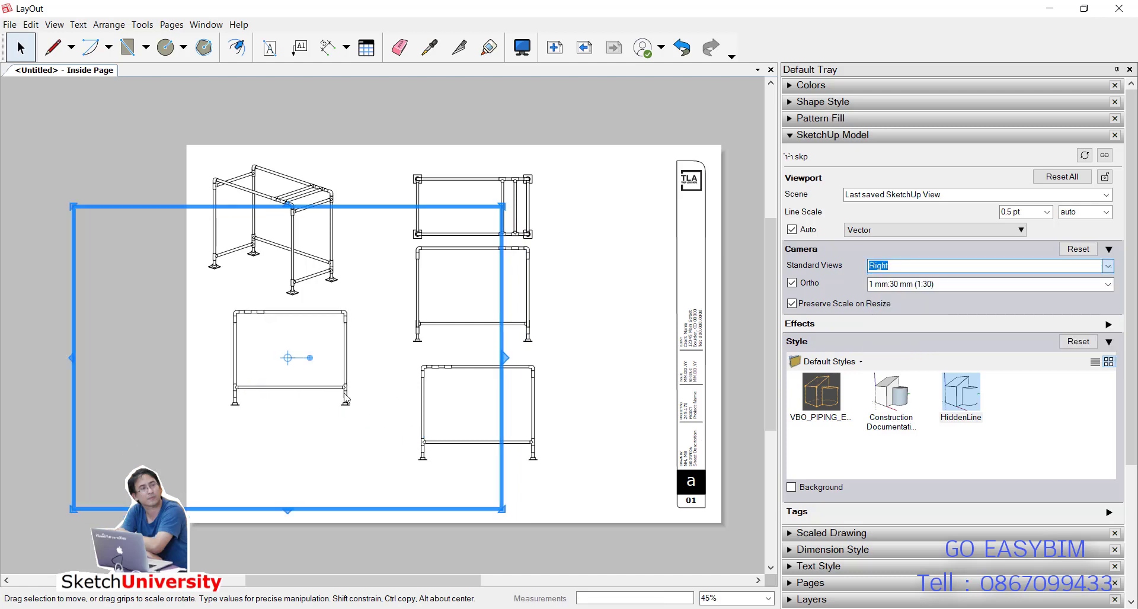
Copy the right-view viewport straight down and set the copy to the Left standard view.
{"action": "left_click_drag", "start_coordinate": [315, 387], "coordinate": [304, 498], "text": "ctrl"}
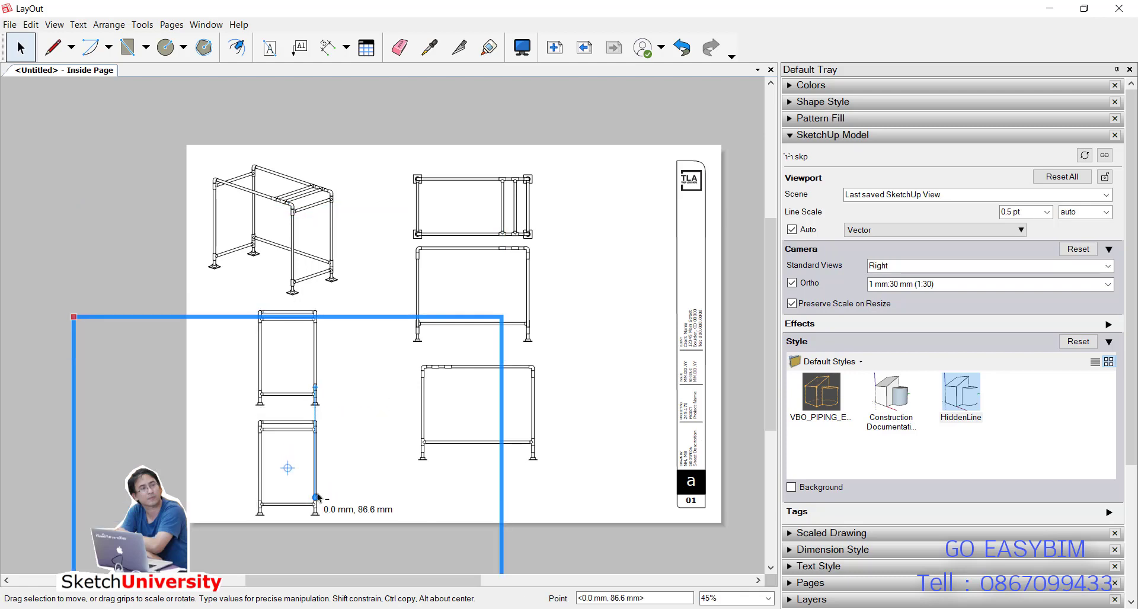
{"action": "left_click", "coordinate": [1107, 266]}
{"action": "left_click", "coordinate": [911, 333]}
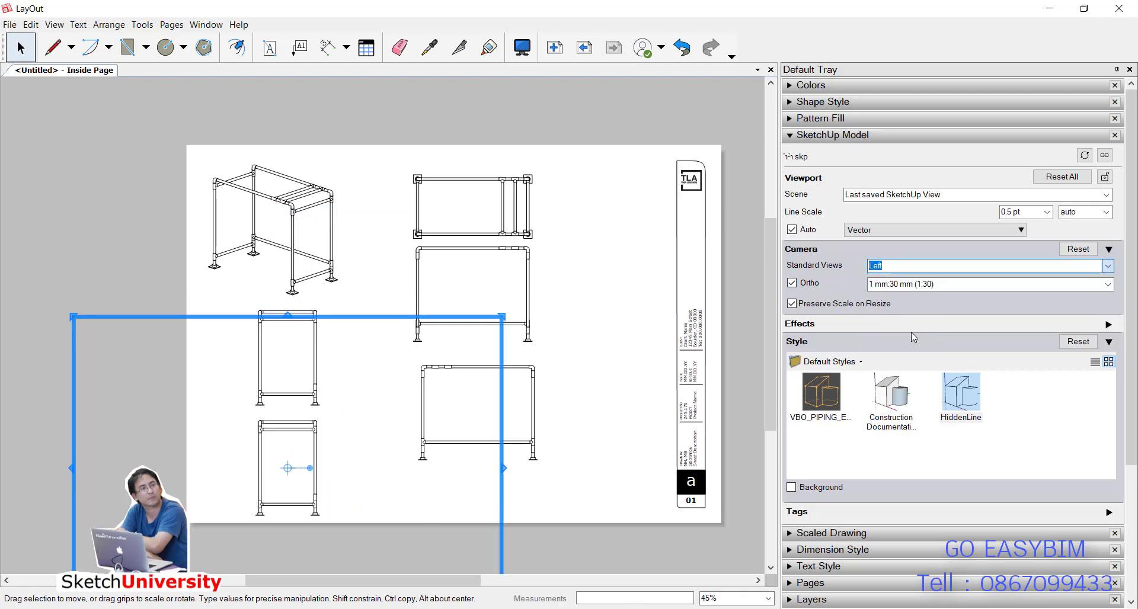
{"action": "left_click", "coordinate": [593, 112]}
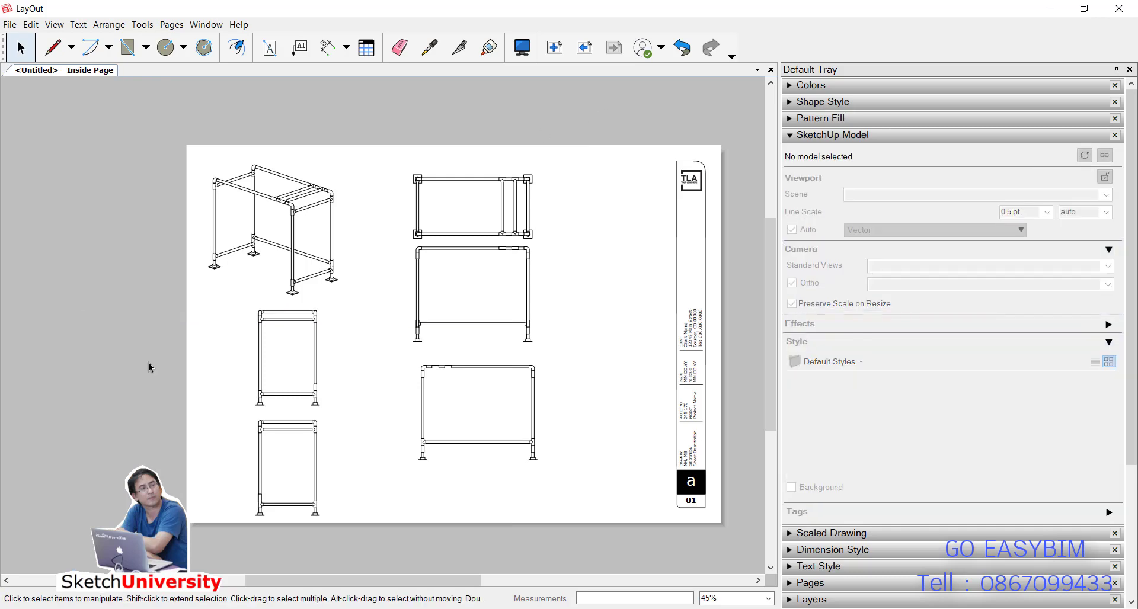
Export all pages of the document to the Desktop as REV-01 in AutoCAD 2013 DWG format.
{"action": "scroll", "coordinate": [148, 362], "scroll_direction": "up", "scroll_amount": 1}
{"action": "left_click", "coordinate": [9, 25]}
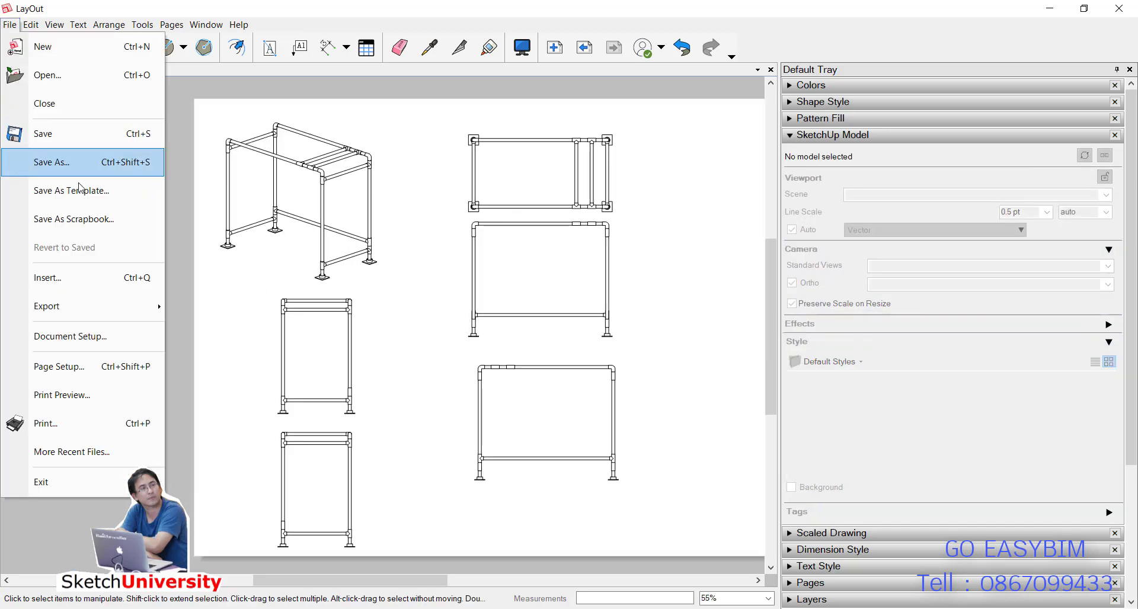
{"action": "mouse_move", "coordinate": [123, 305]}
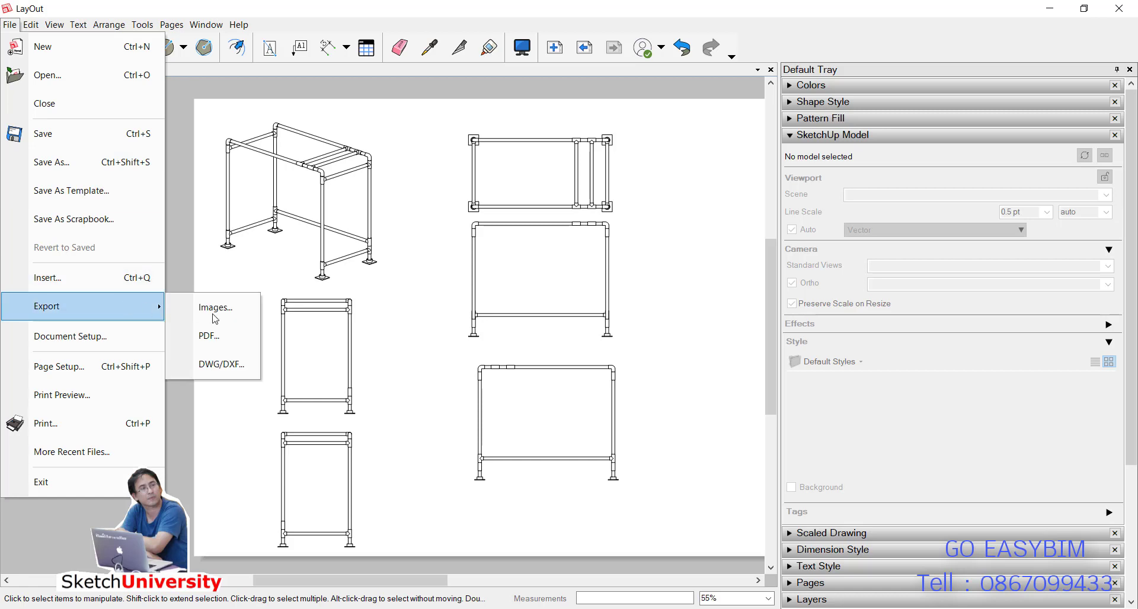
{"action": "left_click", "coordinate": [224, 360]}
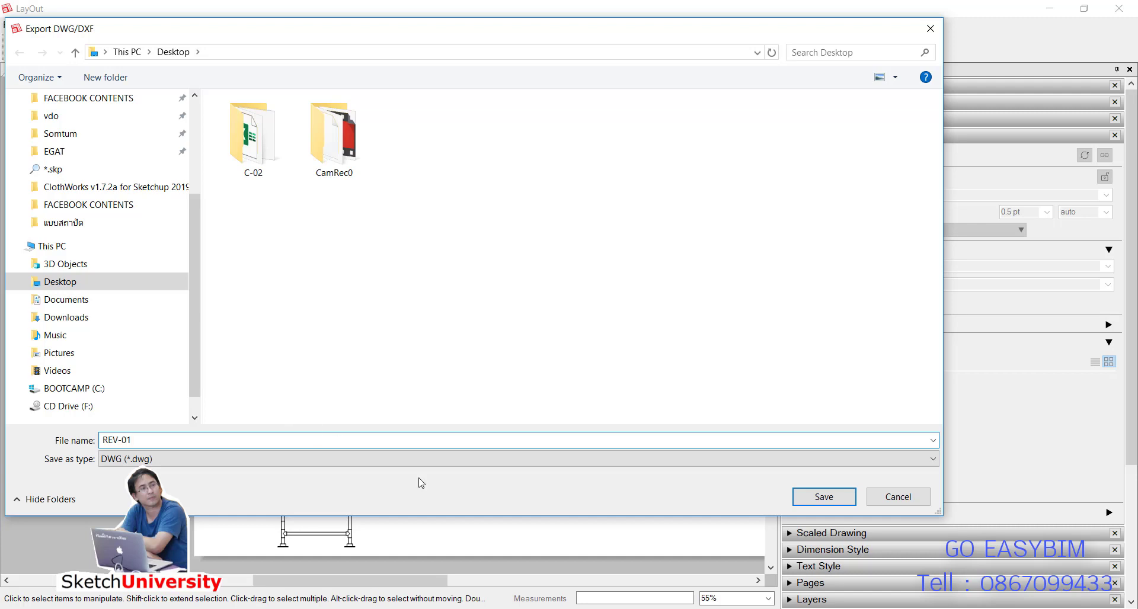
{"action": "left_click", "coordinate": [802, 496]}
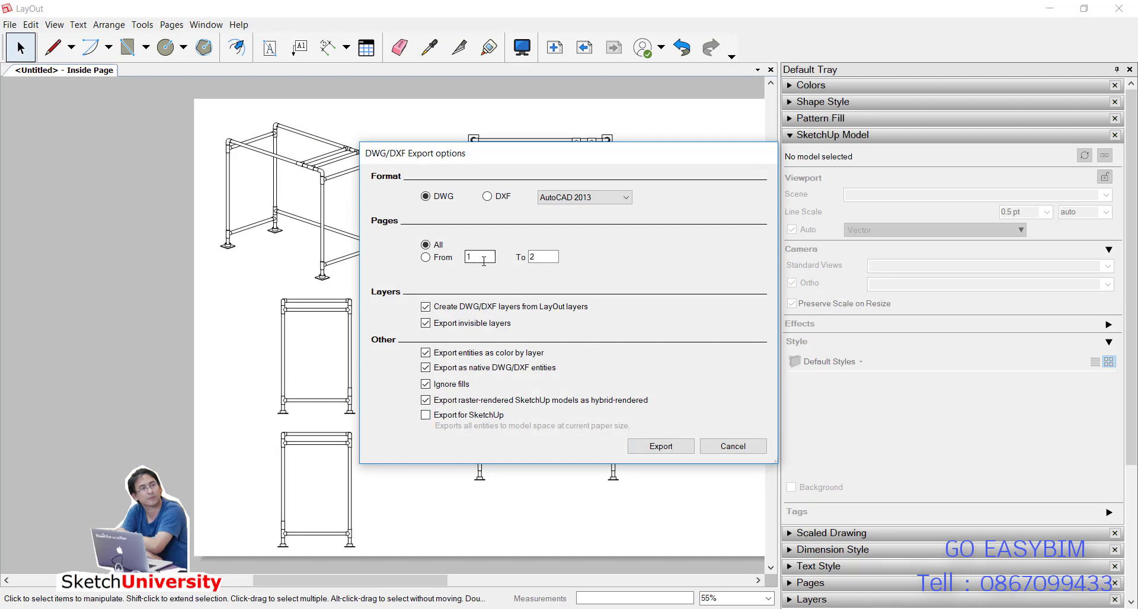
{"action": "left_click", "coordinate": [657, 449]}
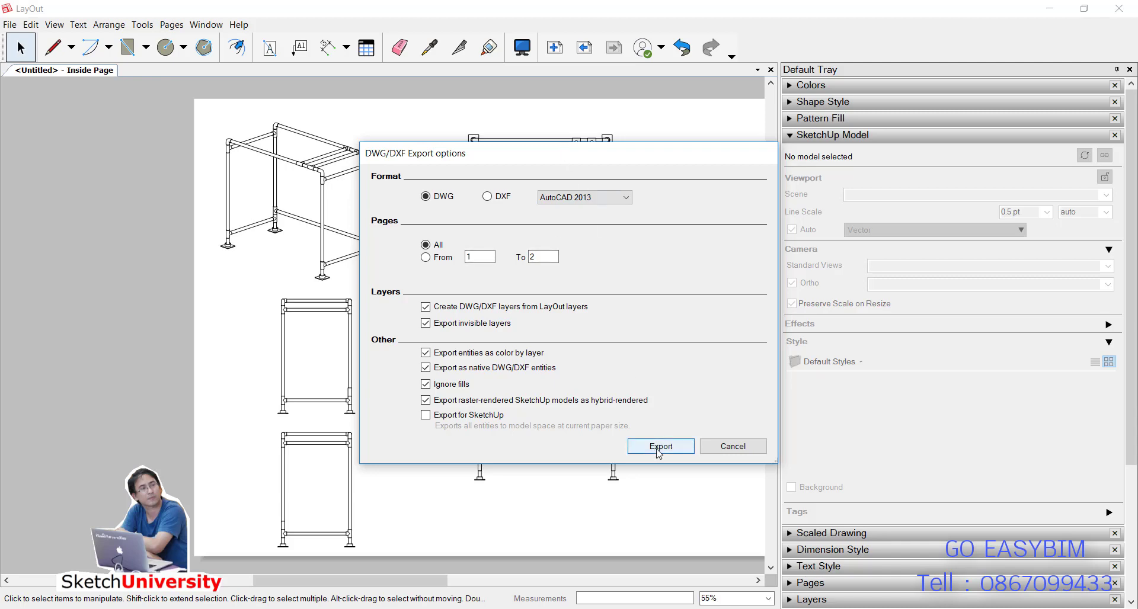
{"action": "left_click", "coordinate": [634, 367]}
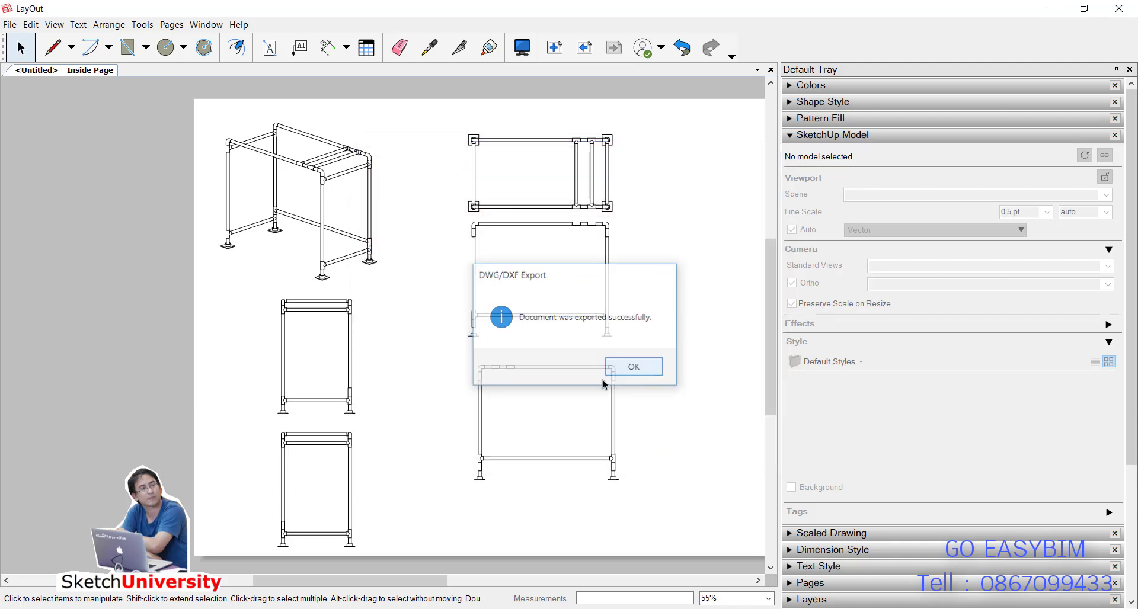
Open the exported REV-01.dwg from the Desktop folder in CADReader.
{"action": "key", "text": "super+e"}
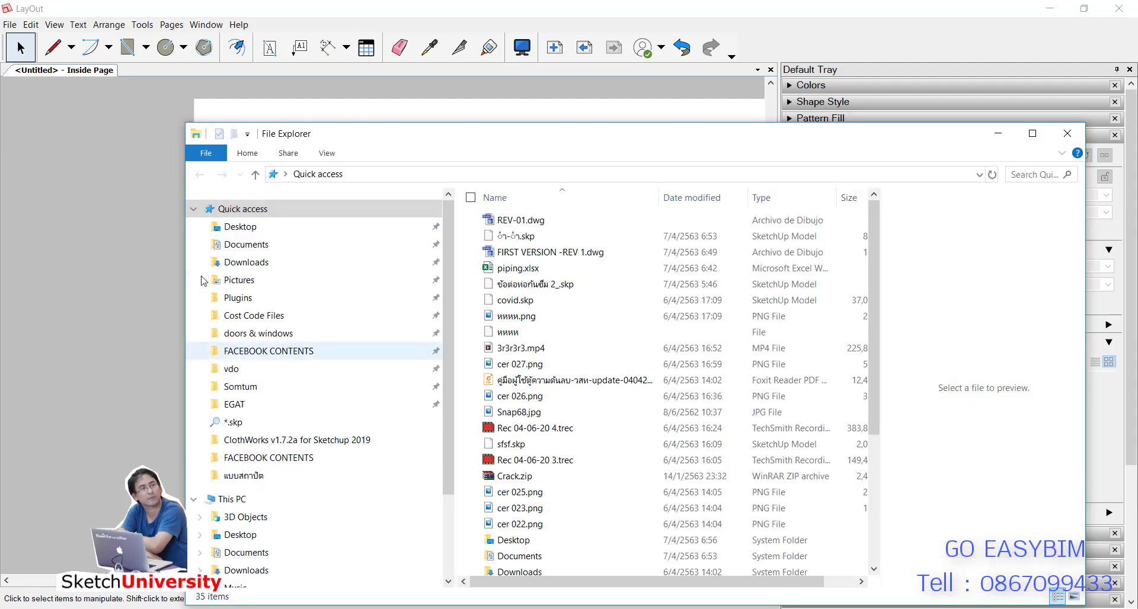
{"action": "left_click", "coordinate": [216, 223]}
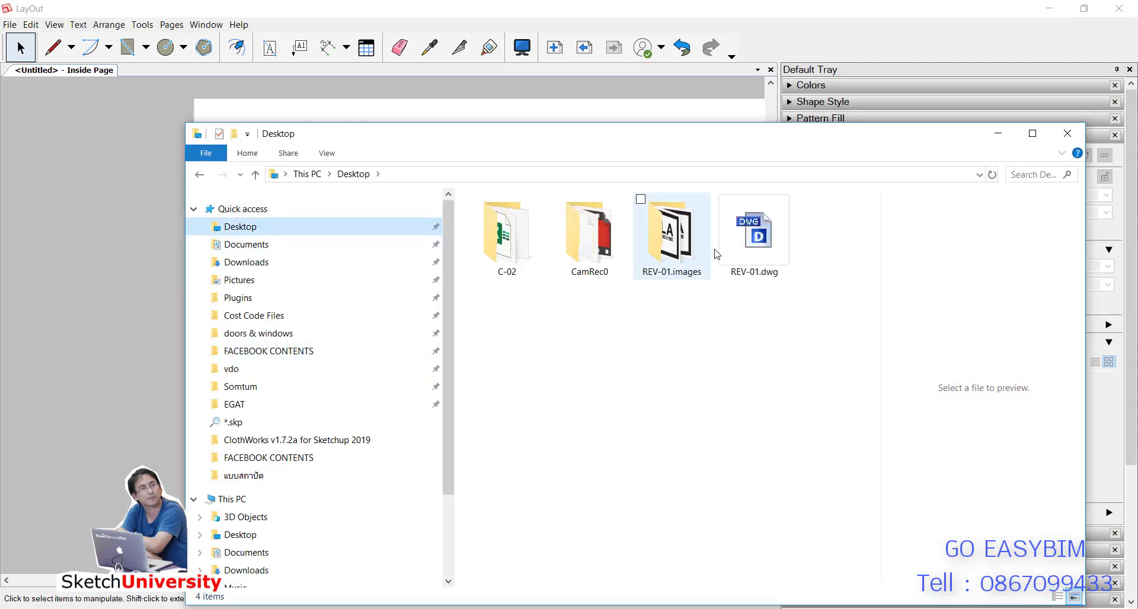
{"action": "right_click", "coordinate": [748, 248]}
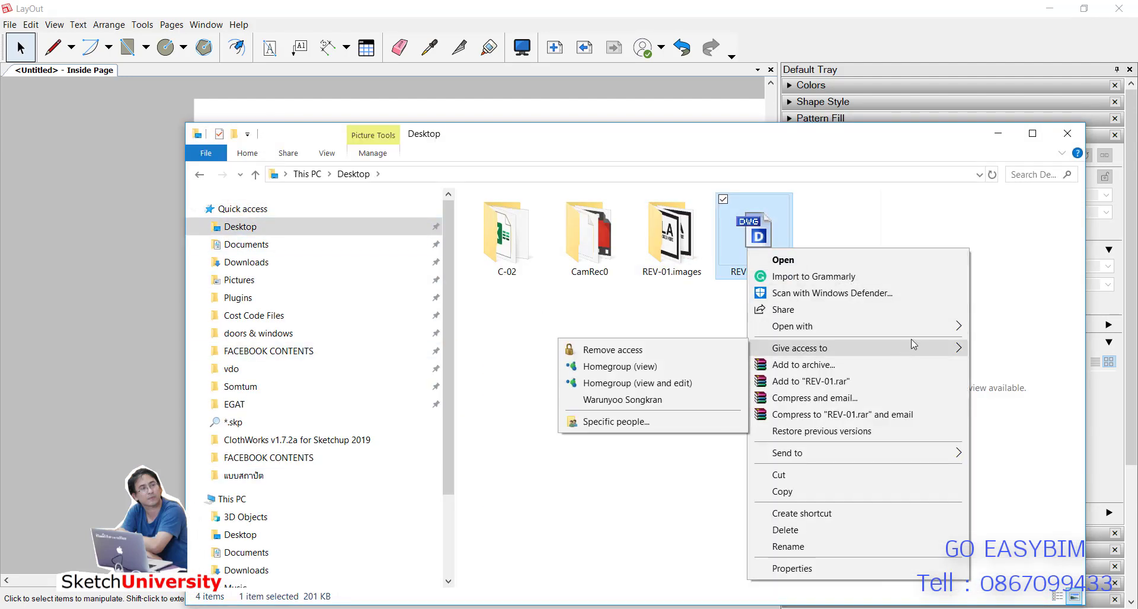
{"action": "mouse_move", "coordinate": [928, 334]}
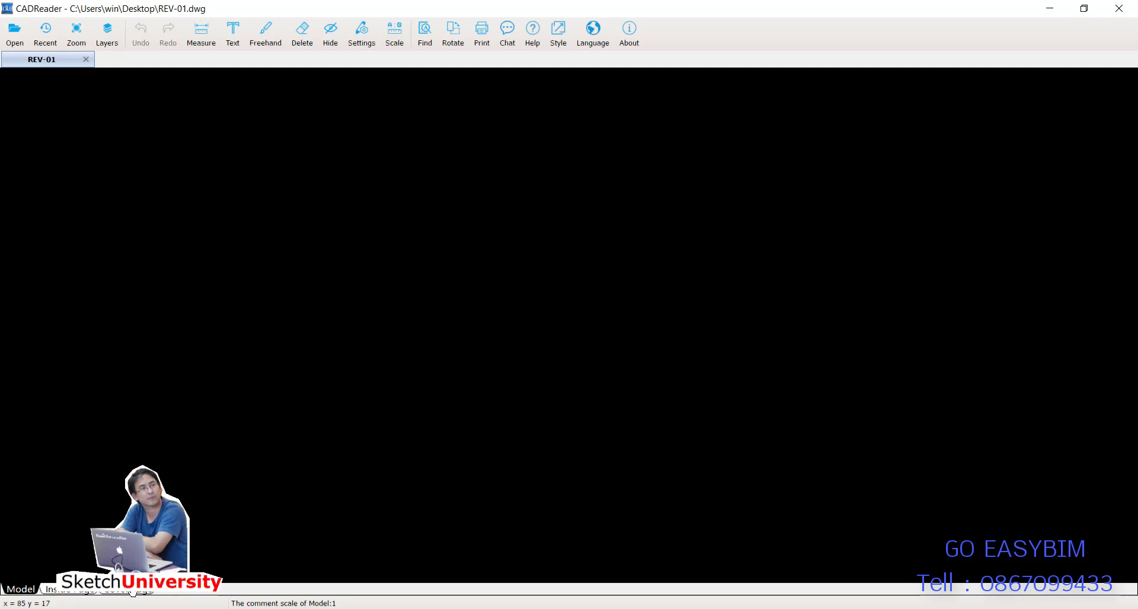
Examine the pipe frame's views and fitting details on the Inside Page layout of REV-01.dwg.
{"action": "left_click", "coordinate": [70, 589]}
{"action": "scroll", "coordinate": [515, 303], "scroll_direction": "down", "scroll_amount": 3}
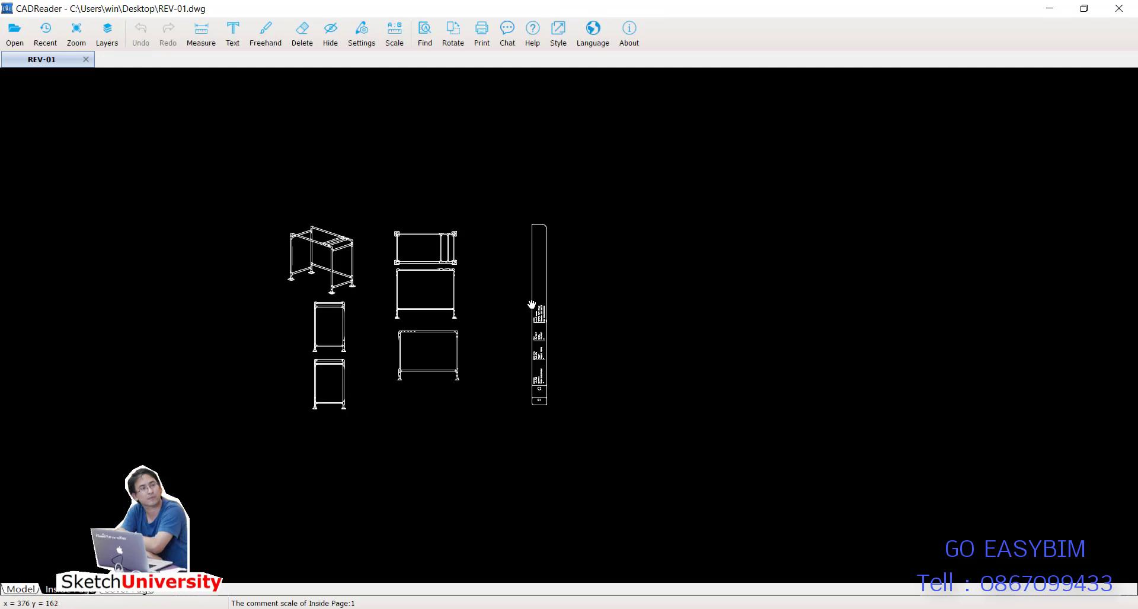
{"action": "scroll", "coordinate": [335, 311], "scroll_direction": "up", "scroll_amount": 2}
{"action": "scroll", "coordinate": [335, 268], "scroll_direction": "up", "scroll_amount": 2}
{"action": "left_click_drag", "start_coordinate": [336, 262], "coordinate": [417, 313]}
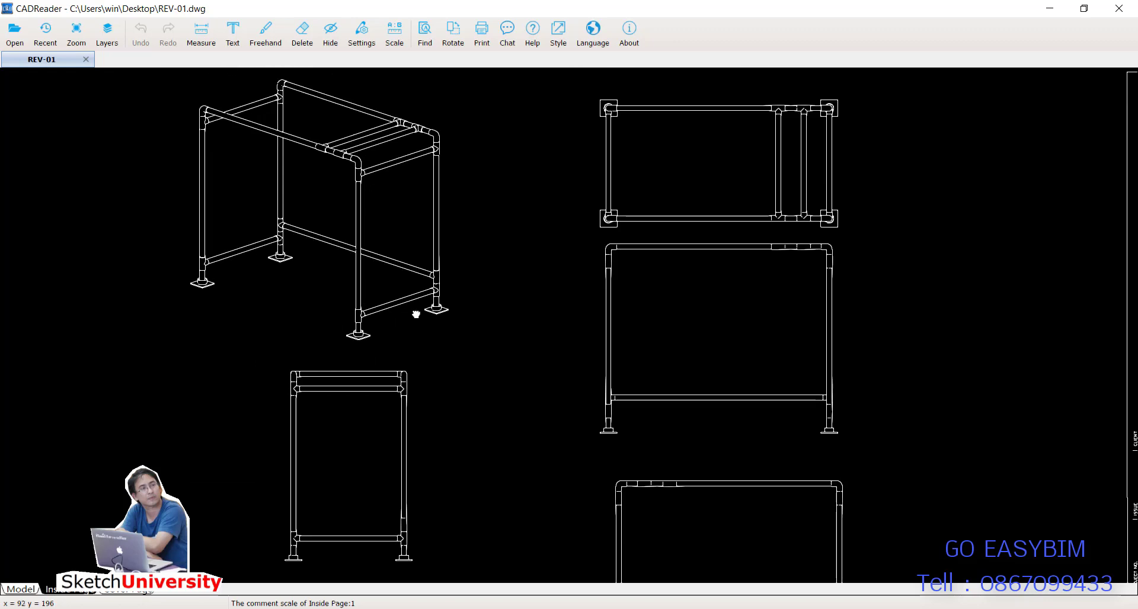
{"action": "scroll", "coordinate": [392, 175], "scroll_direction": "up", "scroll_amount": 5}
{"action": "scroll", "coordinate": [393, 175], "scroll_direction": "up", "scroll_amount": 1}
{"action": "left_click_drag", "start_coordinate": [534, 230], "coordinate": [170, 247]}
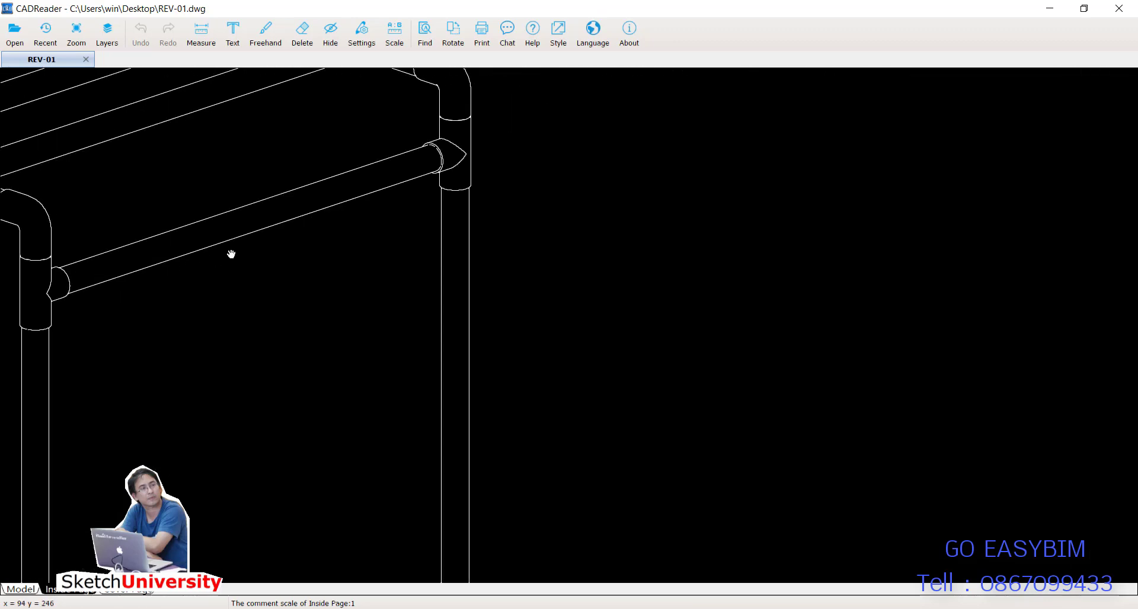
{"action": "scroll", "coordinate": [230, 255], "scroll_direction": "down", "scroll_amount": 6}
{"action": "left_click_drag", "start_coordinate": [493, 357], "coordinate": [534, 225]}
{"action": "left_click_drag", "start_coordinate": [533, 119], "coordinate": [542, 219]}
{"action": "scroll", "coordinate": [543, 217], "scroll_direction": "up", "scroll_amount": 4}
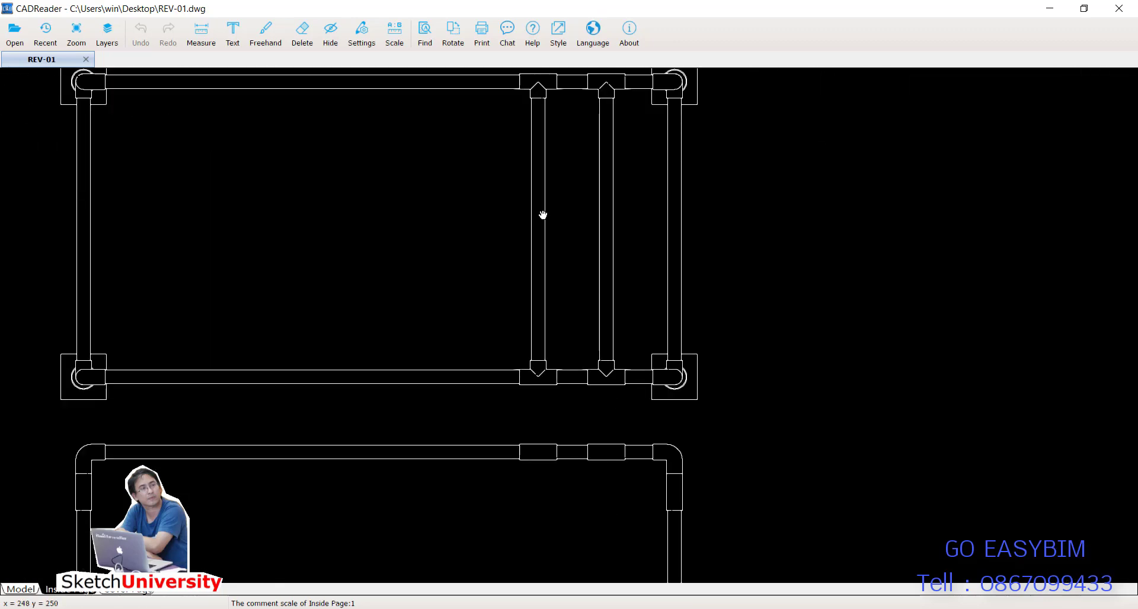
{"action": "scroll", "coordinate": [624, 242], "scroll_direction": "down", "scroll_amount": 3}
Examine the row of isometric, plan and elevation drawings in the model space of REV-01.dwg.
{"action": "left_click", "coordinate": [24, 590]}
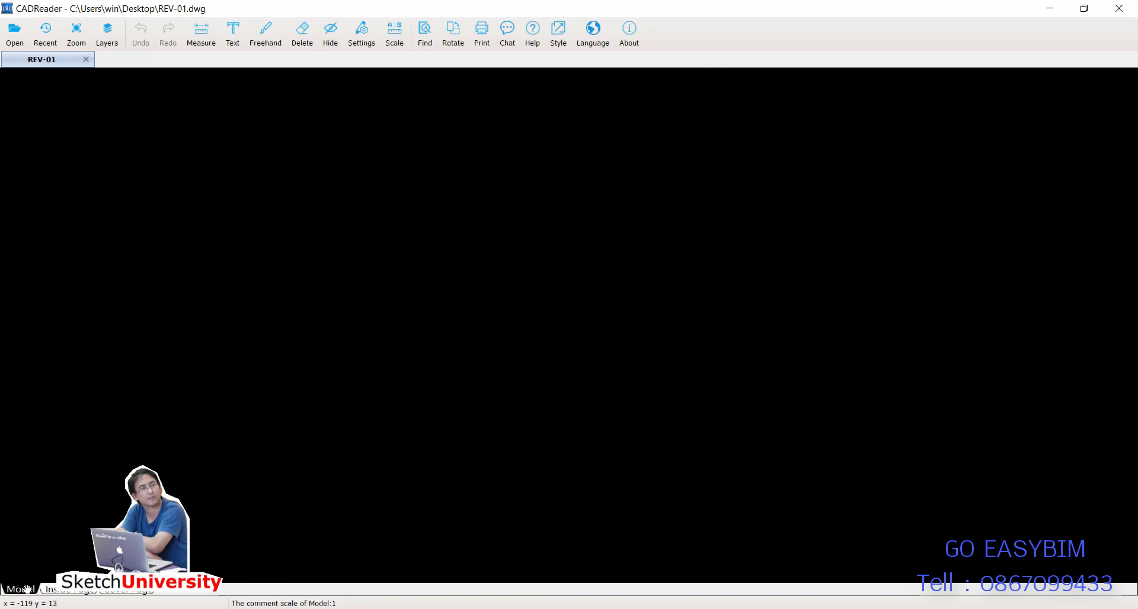
{"action": "scroll", "coordinate": [335, 338], "scroll_direction": "up", "scroll_amount": 5}
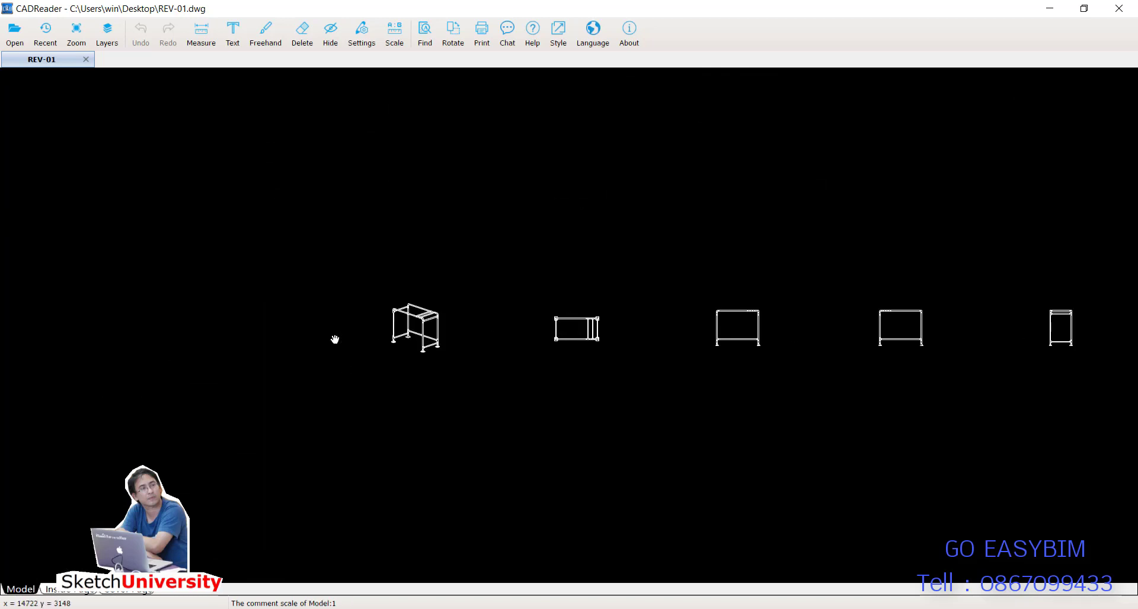
{"action": "left_click_drag", "start_coordinate": [178, 292], "coordinate": [275, 307]}
{"action": "scroll", "coordinate": [310, 305], "scroll_direction": "up", "scroll_amount": 3}
{"action": "scroll", "coordinate": [309, 305], "scroll_direction": "up", "scroll_amount": 1}
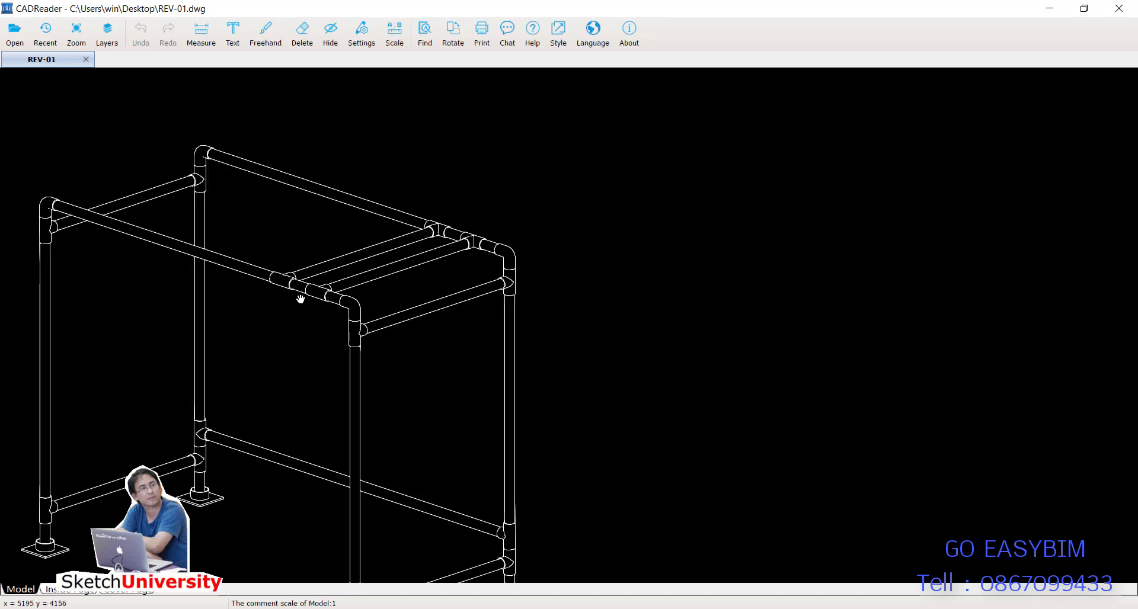
{"action": "scroll", "coordinate": [300, 300], "scroll_direction": "down", "scroll_amount": 8}
{"action": "left_click_drag", "start_coordinate": [950, 292], "coordinate": [689, 303]}
{"action": "scroll", "coordinate": [698, 311], "scroll_direction": "up", "scroll_amount": 2}
{"action": "scroll", "coordinate": [699, 309], "scroll_direction": "up", "scroll_amount": 3}
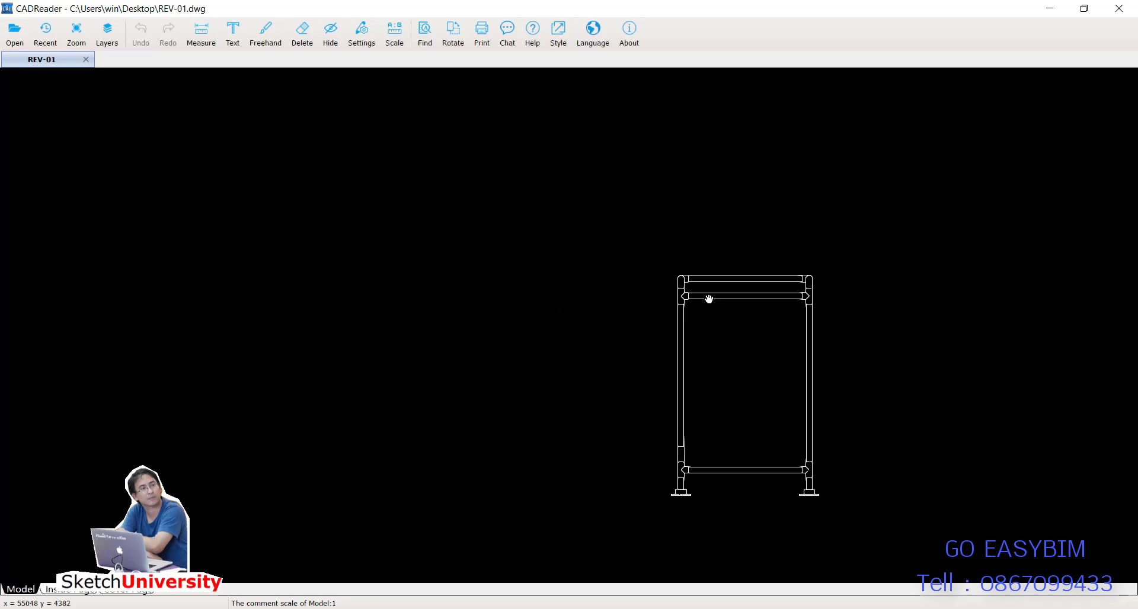
{"action": "scroll", "coordinate": [741, 262], "scroll_direction": "down", "scroll_amount": 4}
{"action": "left_click_drag", "start_coordinate": [702, 301], "coordinate": [1037, 312]}
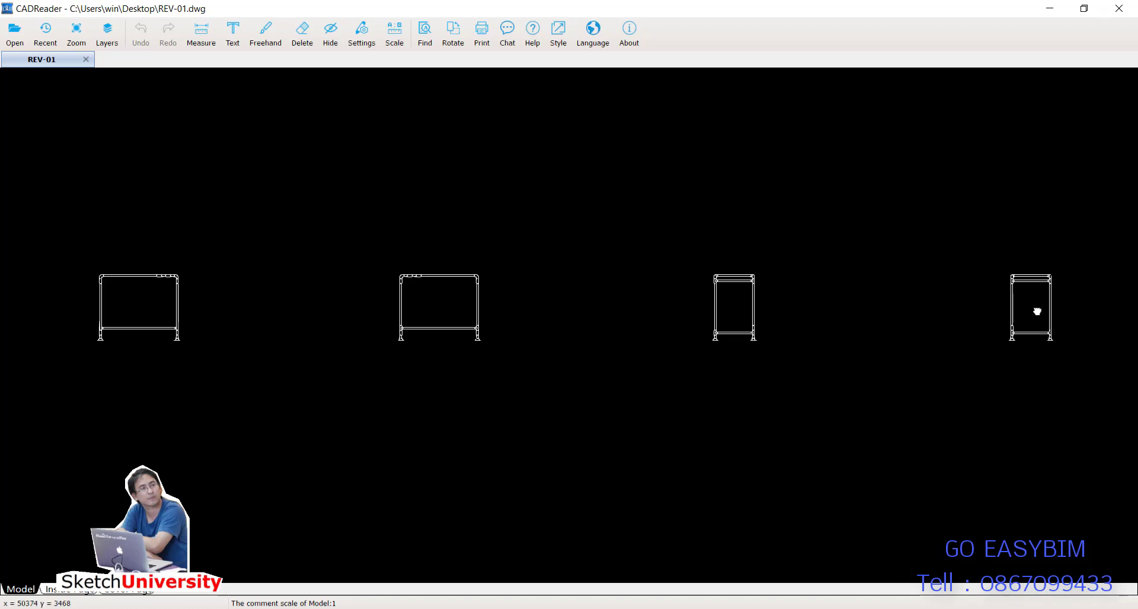
Examine the row of views and the isometric frame's fittings in the model space of REV-01.dwg, and close CADReader.
{"action": "left_click_drag", "start_coordinate": [267, 313], "coordinate": [465, 312]}
{"action": "left_click_drag", "start_coordinate": [589, 320], "coordinate": [861, 330]}
{"action": "left_click_drag", "start_coordinate": [149, 310], "coordinate": [387, 310]}
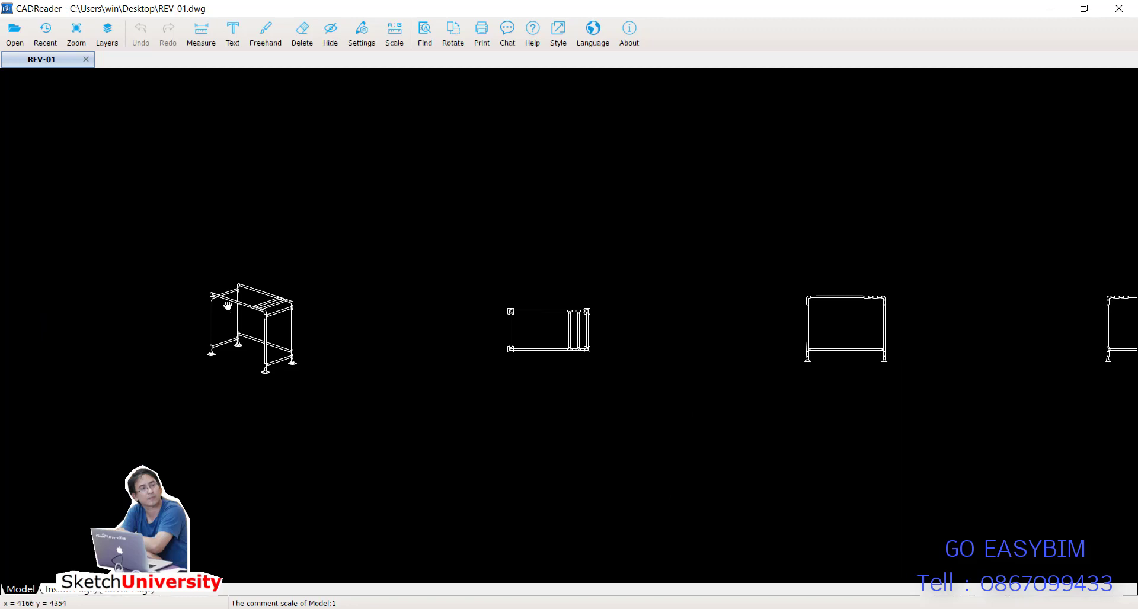
{"action": "scroll", "coordinate": [237, 307], "scroll_direction": "up", "scroll_amount": 6}
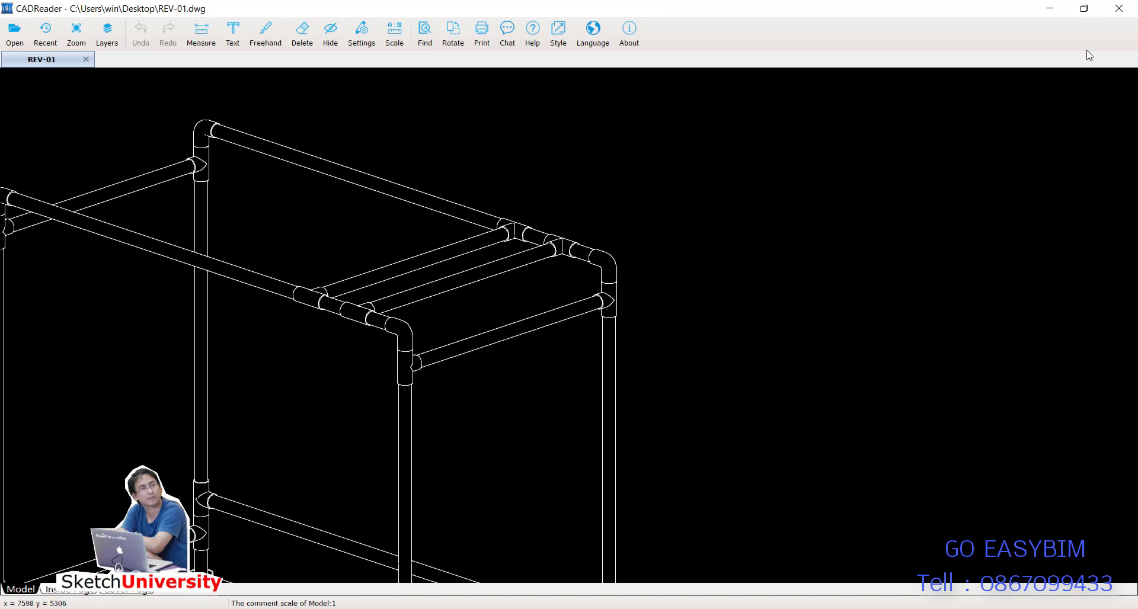
{"action": "left_click", "coordinate": [1120, 10]}
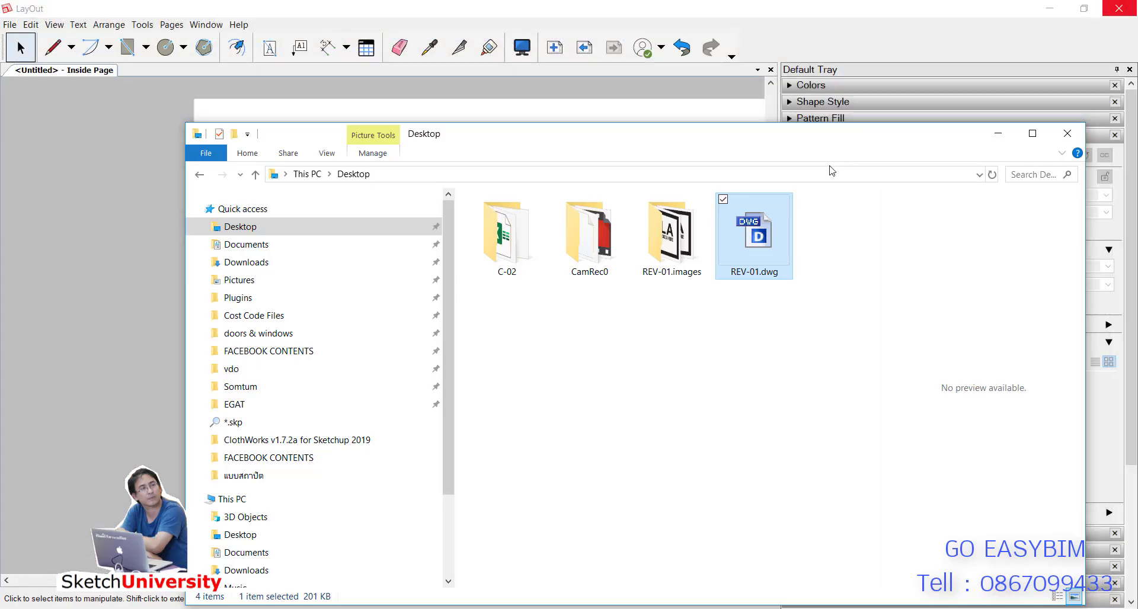
Switch to the pipe frame model in SketchUp, select the frame and close the VBO PIPING window.
{"action": "left_click", "coordinate": [859, 607]}
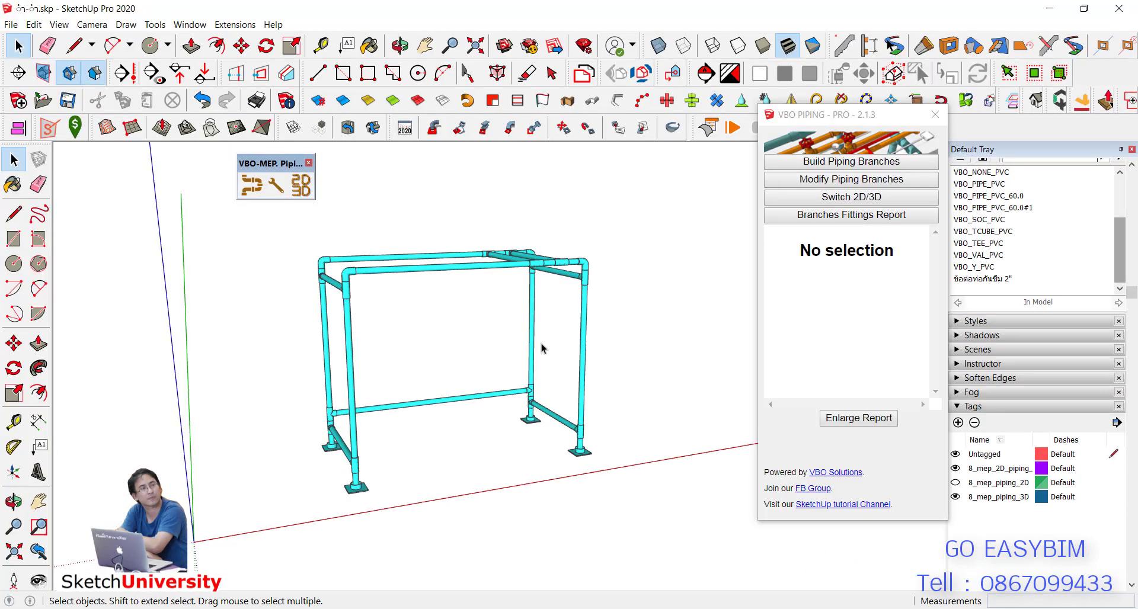
{"action": "scroll", "coordinate": [542, 347], "scroll_direction": "down", "scroll_amount": 2}
{"action": "mouse_move", "coordinate": [541, 348]}
{"action": "middle_mouse_down"}
{"action": "mouse_move", "coordinate": [531, 369]}
{"action": "mouse_move", "coordinate": [488, 389]}
{"action": "mouse_move", "coordinate": [498, 380]}
{"action": "middle_mouse_up"}
{"action": "left_click", "coordinate": [480, 389]}
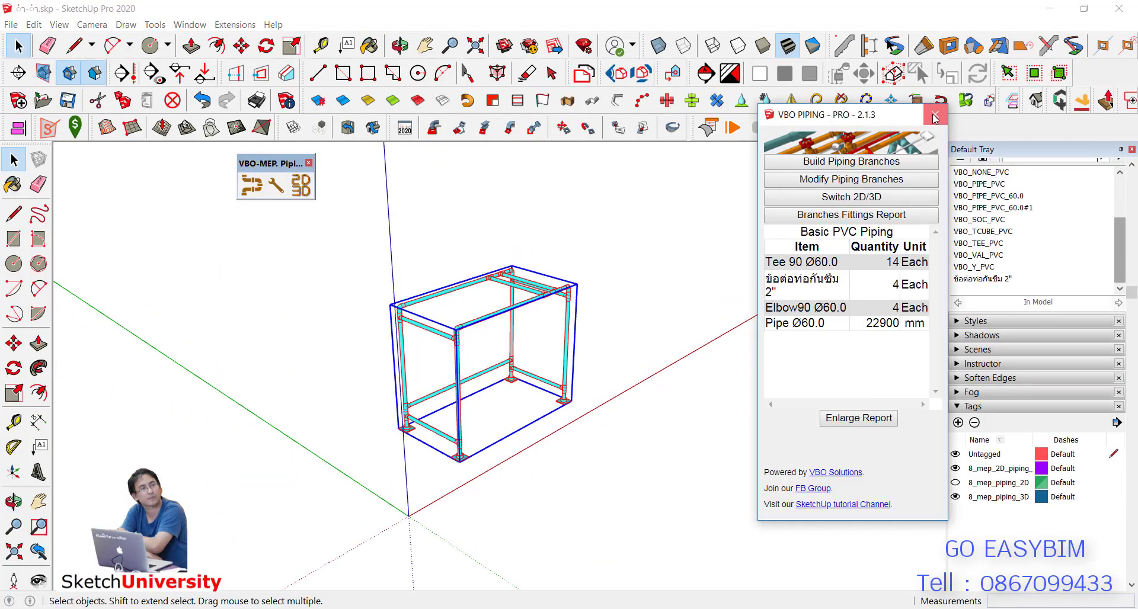
{"action": "left_click", "coordinate": [936, 115]}
Open the frame's piping paths for editing and draw a 1.2 m branch outward from the upper part of a post along the green axis.
{"action": "scroll", "coordinate": [540, 306], "scroll_direction": "up", "scroll_amount": 2}
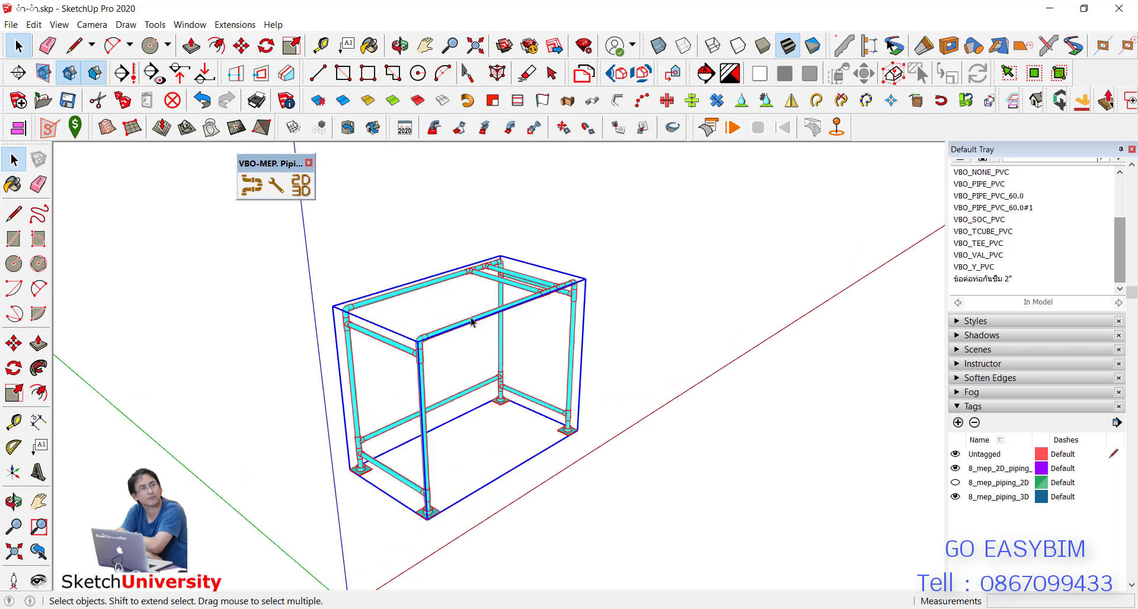
{"action": "double_click", "coordinate": [471, 322]}
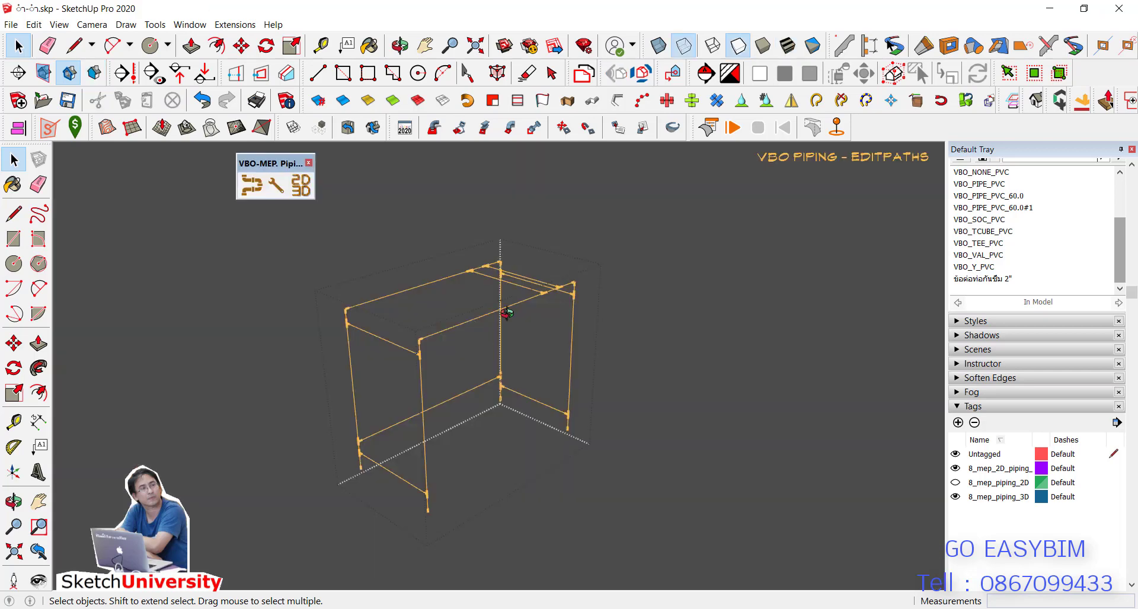
{"action": "middle_click_drag", "start_coordinate": [508, 304], "coordinate": [578, 311]}
{"action": "scroll", "coordinate": [578, 312], "scroll_direction": "up", "scroll_amount": 5}
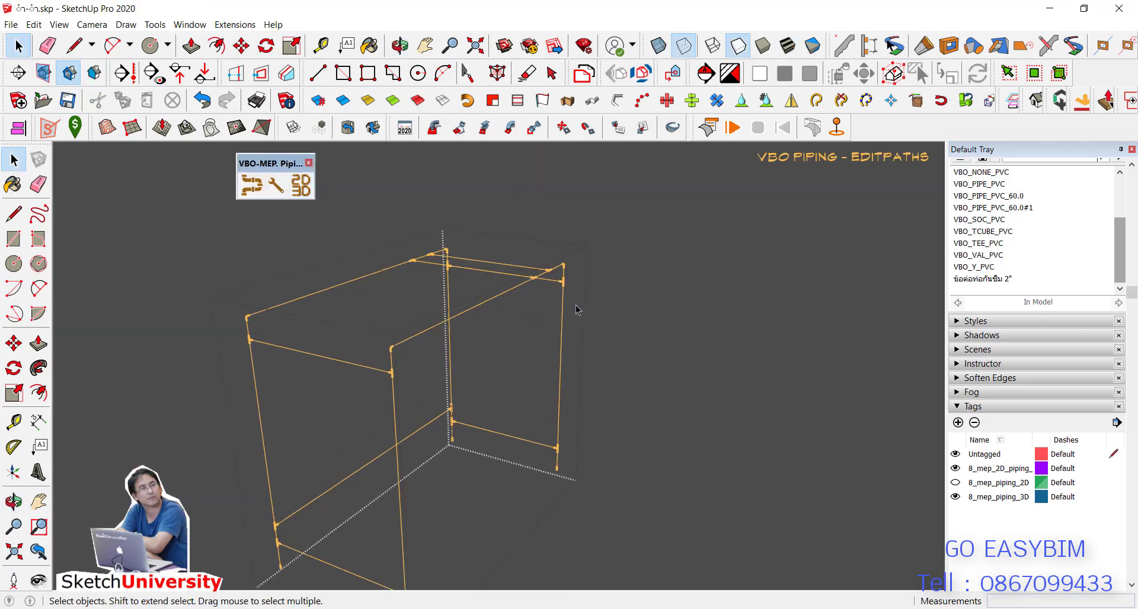
{"action": "key", "text": "l"}
{"action": "left_click", "coordinate": [561, 308]}
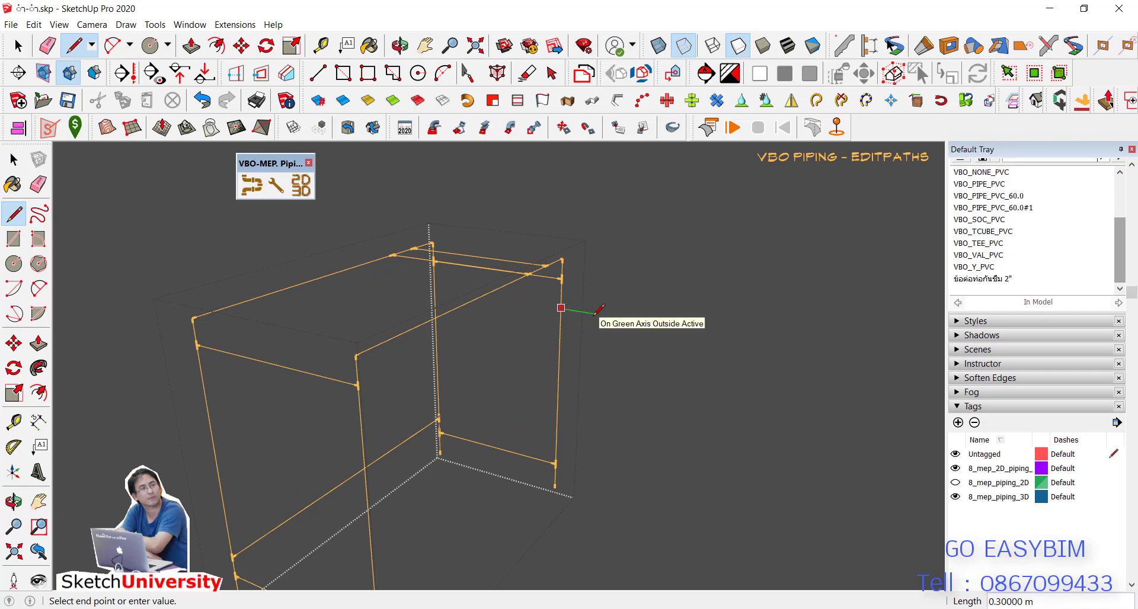
{"action": "type", "text": "1.2"}
{"action": "key", "text": "Return"}
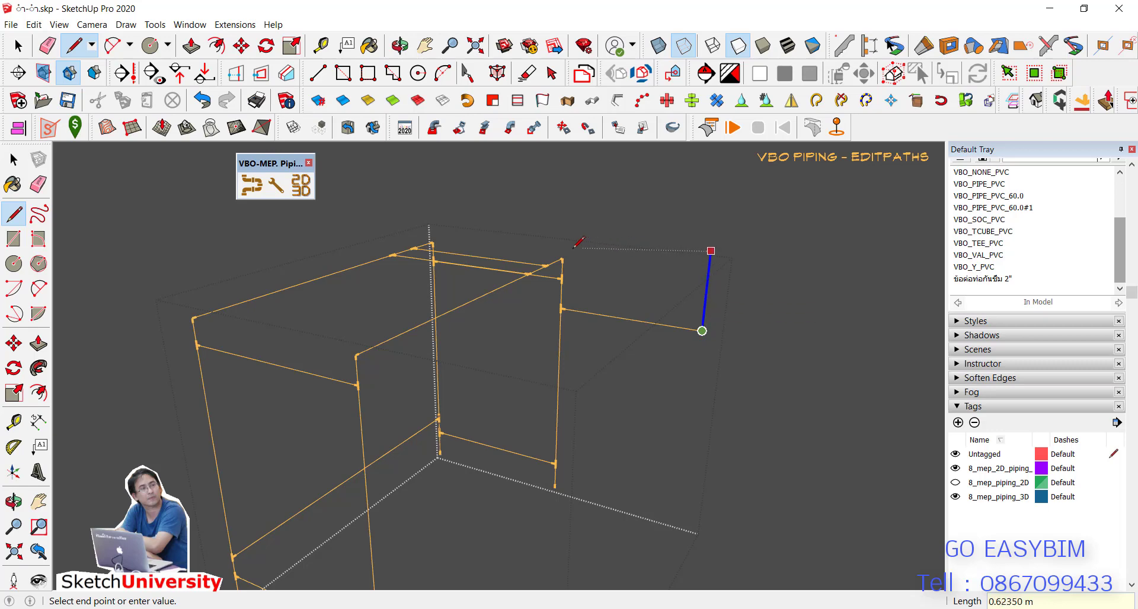
Draw a vertical post path through the branch's free end, from the frame's top height down to its foot level.
{"action": "left_click", "coordinate": [563, 258]}
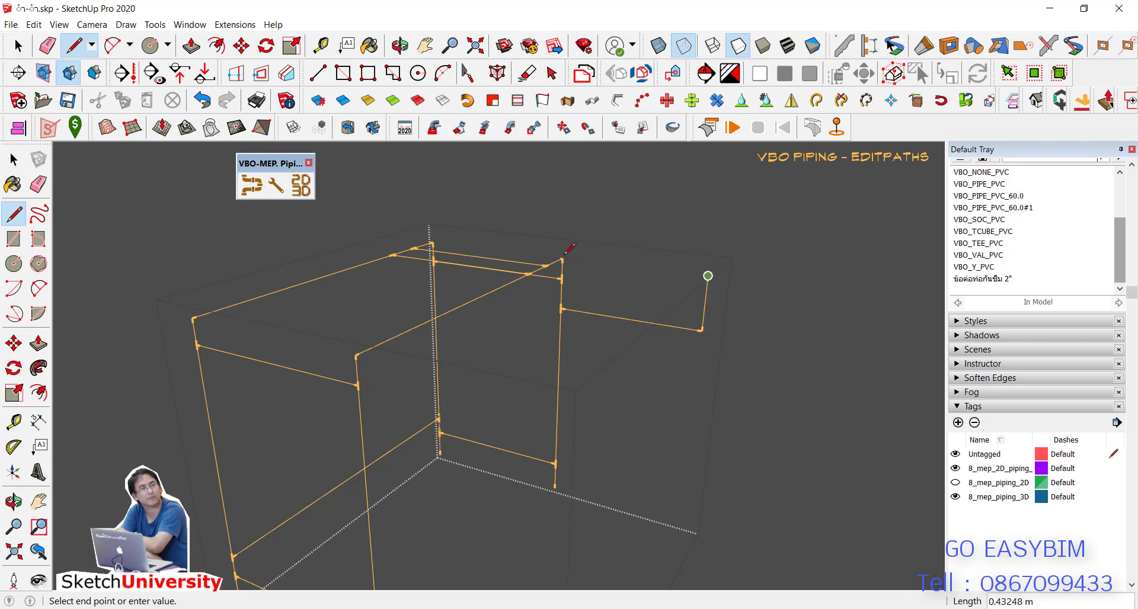
{"action": "scroll", "coordinate": [562, 257], "scroll_direction": "down", "scroll_amount": 1}
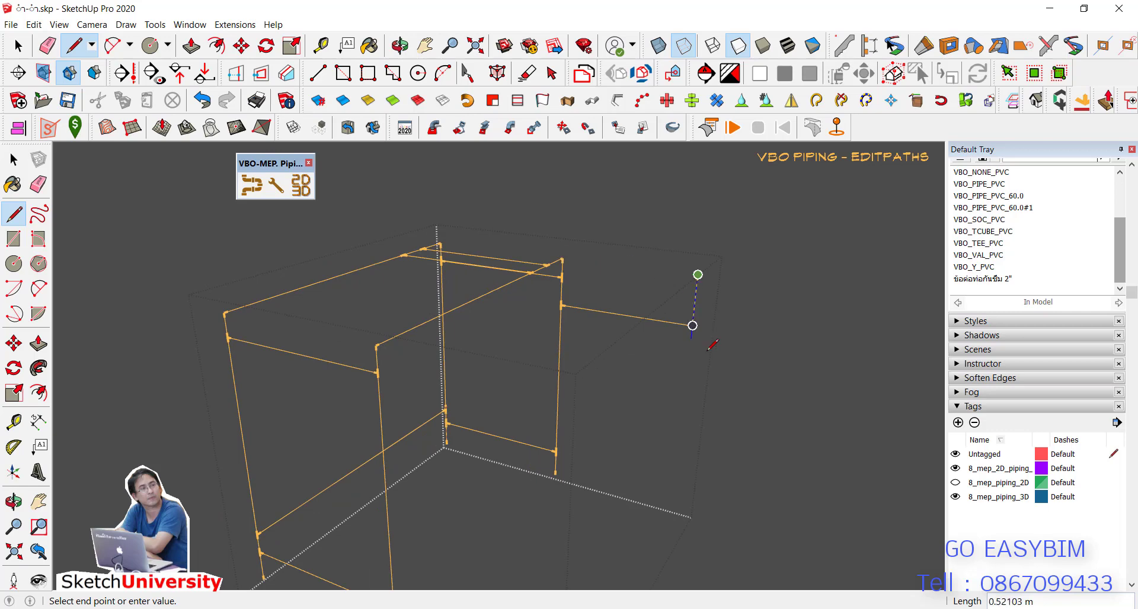
{"action": "left_click", "coordinate": [556, 475]}
{"action": "scroll", "coordinate": [622, 302], "scroll_direction": "down", "scroll_amount": 2}
{"action": "scroll", "coordinate": [640, 303], "scroll_direction": "down", "scroll_amount": 1}
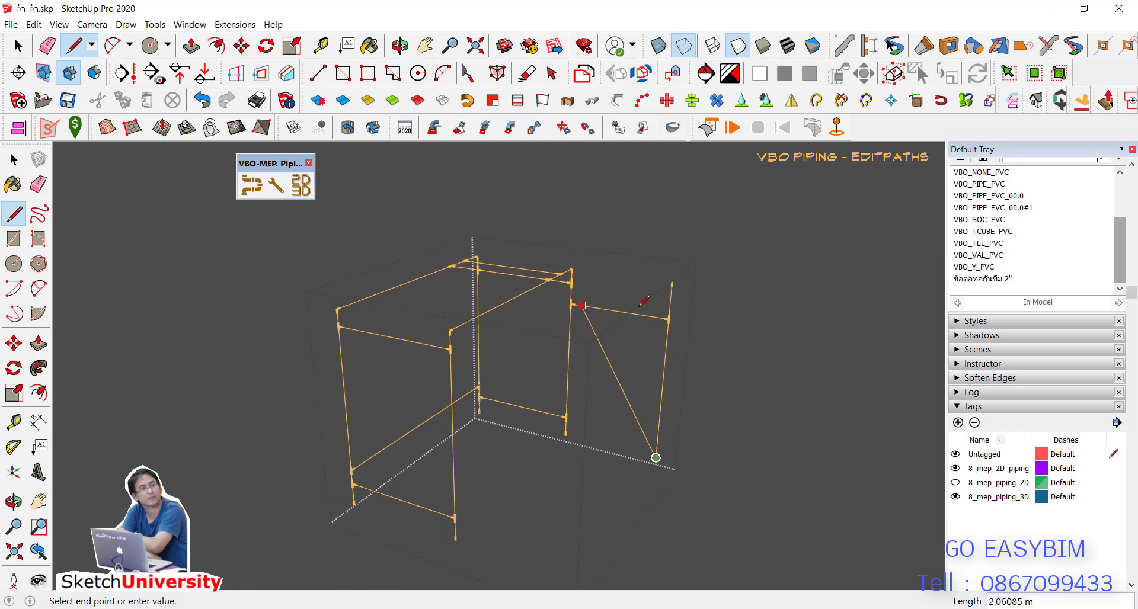
{"action": "key", "text": "space"}
Draw a top rail path from the new post along the red axis, matching the frame's length, and drop a second post to foot level.
{"action": "middle_click_drag", "start_coordinate": [629, 303], "coordinate": [619, 314]}
{"action": "key", "text": "l"}
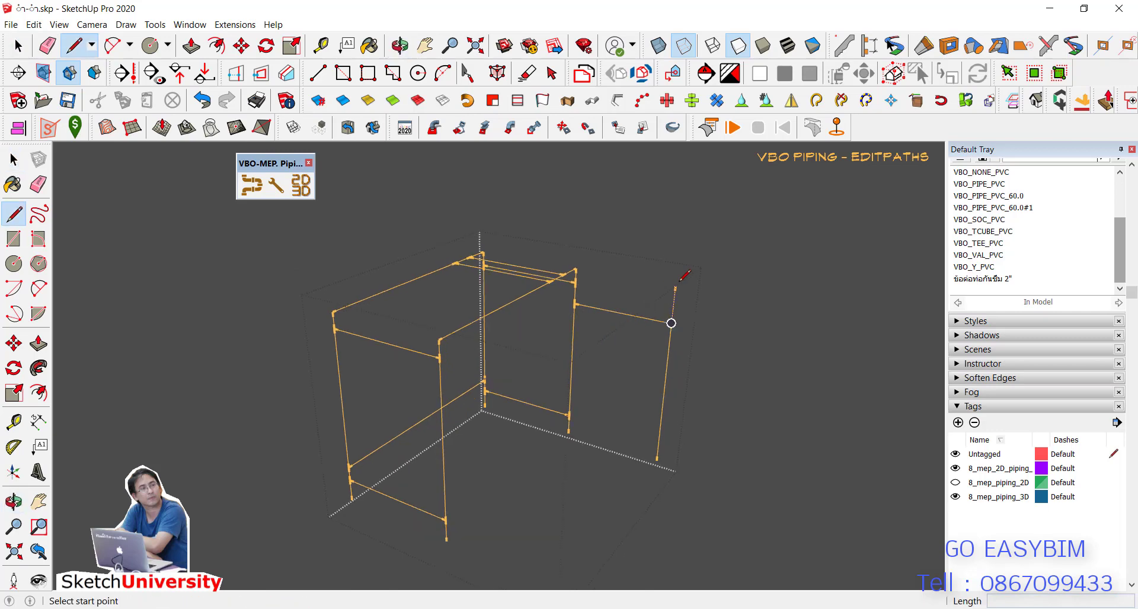
{"action": "left_click", "coordinate": [675, 286]}
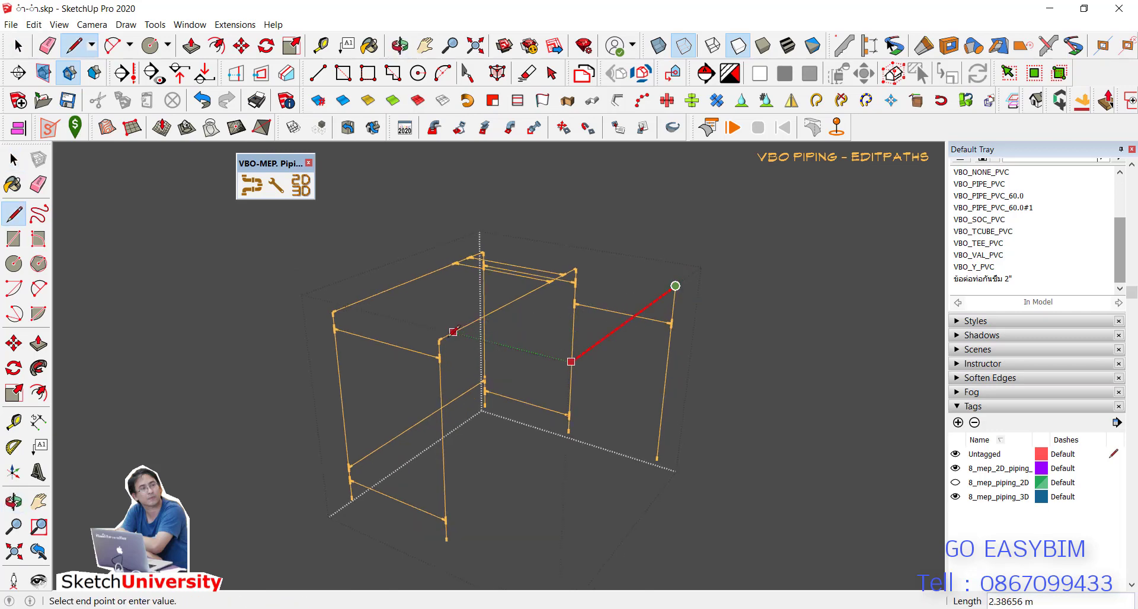
{"action": "left_click", "coordinate": [558, 371]}
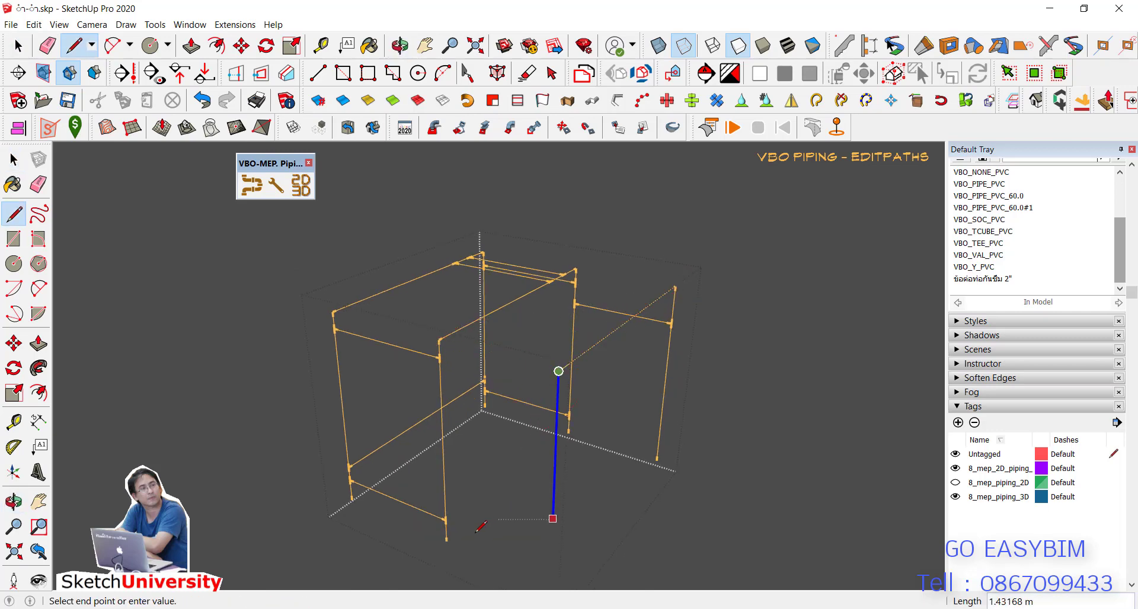
{"action": "left_click", "coordinate": [448, 540]}
{"action": "key", "text": "space"}
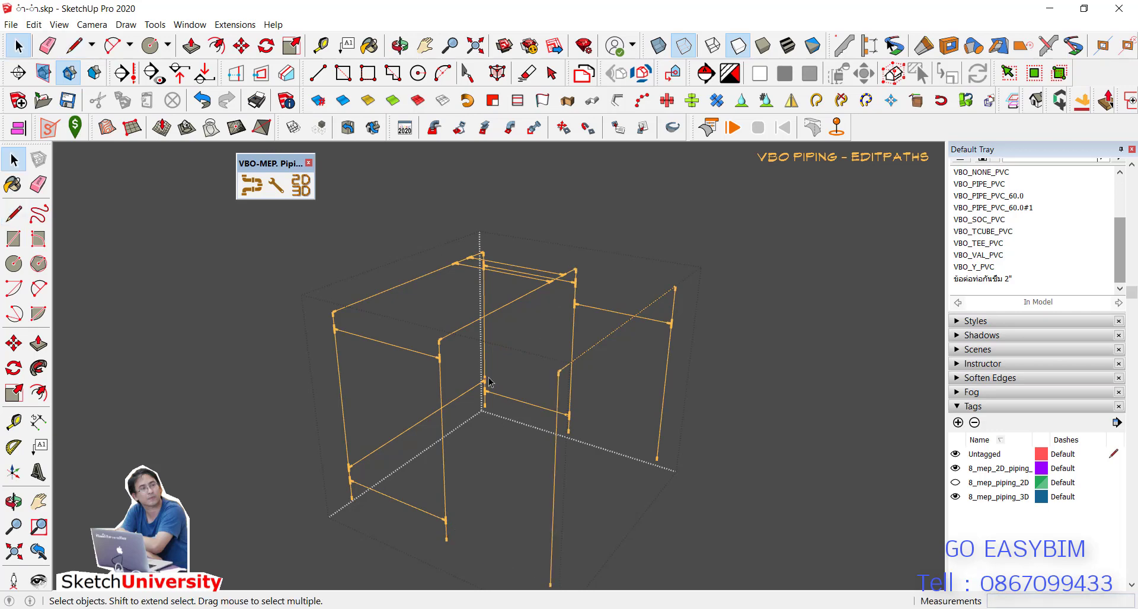
Draw a crossbar path along the green axis between the existing front top rail and the new top rail, near their corners.
{"action": "middle_click_drag", "start_coordinate": [488, 378], "coordinate": [451, 427]}
{"action": "scroll", "coordinate": [455, 380], "scroll_direction": "up", "scroll_amount": 1}
{"action": "key", "text": "l"}
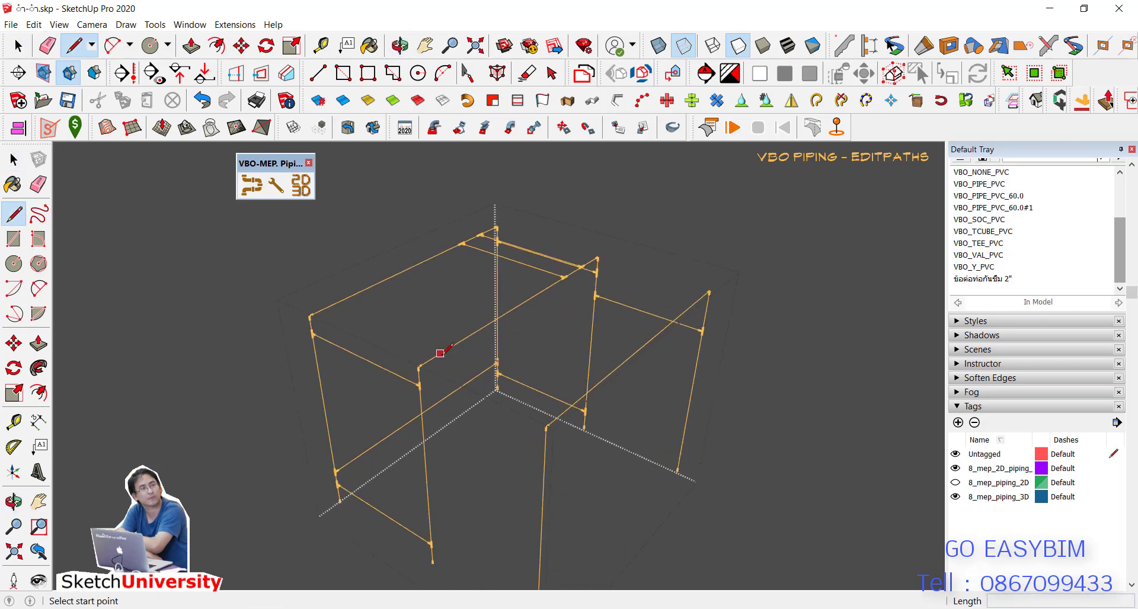
{"action": "left_click", "coordinate": [440, 353]}
{"action": "left_click", "coordinate": [569, 409]}
{"action": "key", "text": "space"}
{"action": "scroll", "coordinate": [477, 371], "scroll_direction": "down", "scroll_amount": 4}
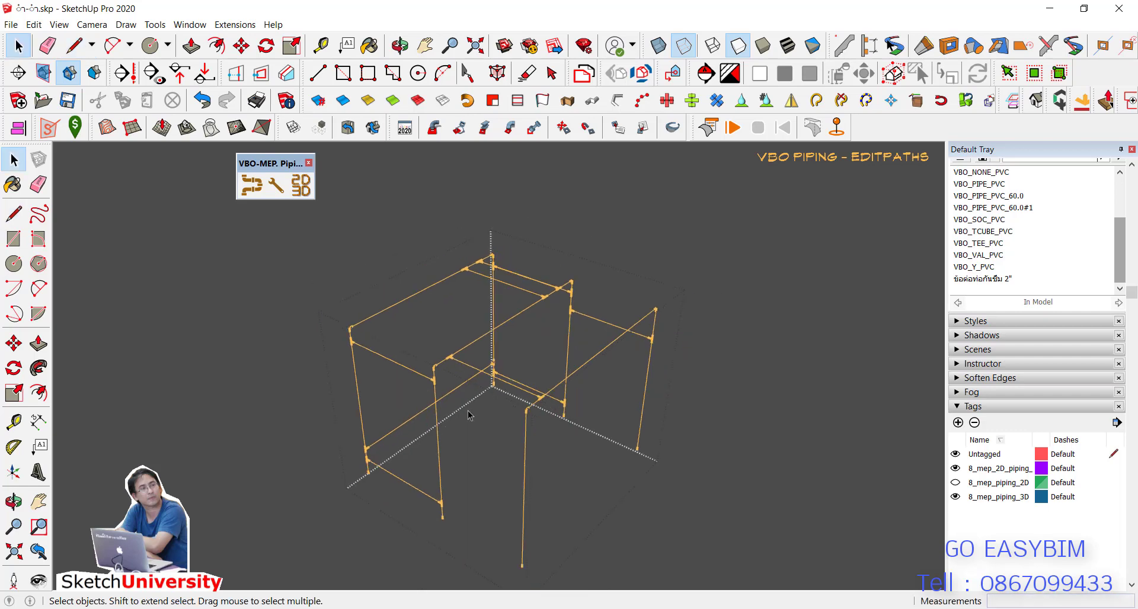
Draw a lower connecting rail path along the green axis between the original post and the new post, and leave path editing.
{"action": "middle_click_drag", "start_coordinate": [478, 370], "coordinate": [525, 334]}
{"action": "mouse_move", "coordinate": [581, 402]}
{"action": "middle_mouse_down"}
{"action": "mouse_move", "coordinate": [589, 411]}
{"action": "mouse_move", "coordinate": [573, 405]}
{"action": "middle_mouse_up"}
{"action": "scroll", "coordinate": [573, 405], "scroll_direction": "up", "scroll_amount": 1}
{"action": "key", "text": "l"}
{"action": "left_click", "coordinate": [541, 392]}
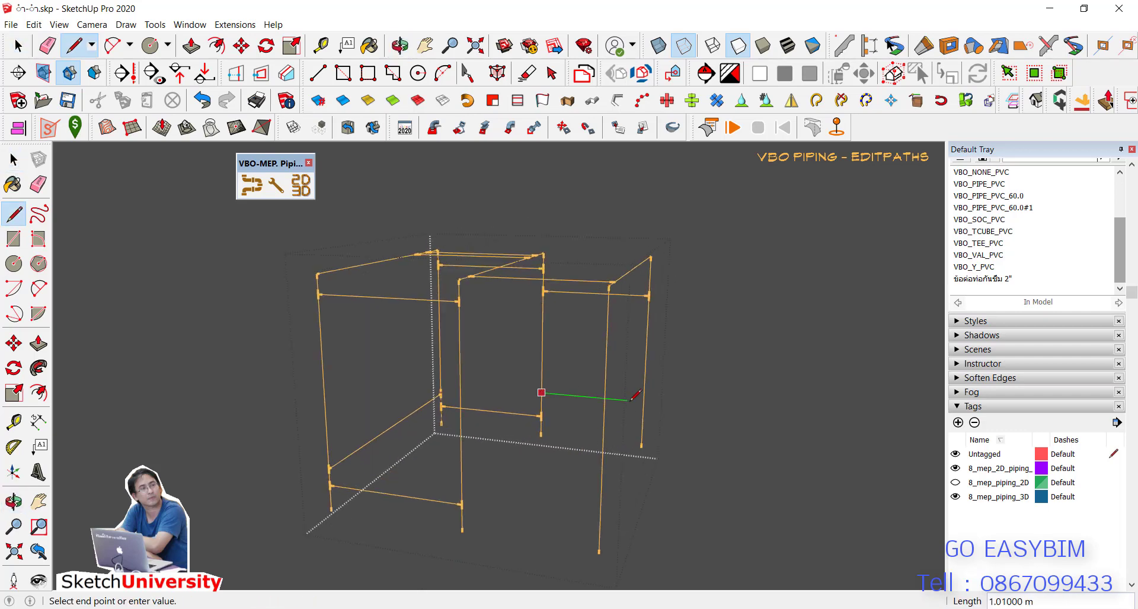
{"action": "key", "text": "Escape"}
{"action": "key", "text": "space"}
{"action": "middle_click_drag", "start_coordinate": [569, 403], "coordinate": [599, 417]}
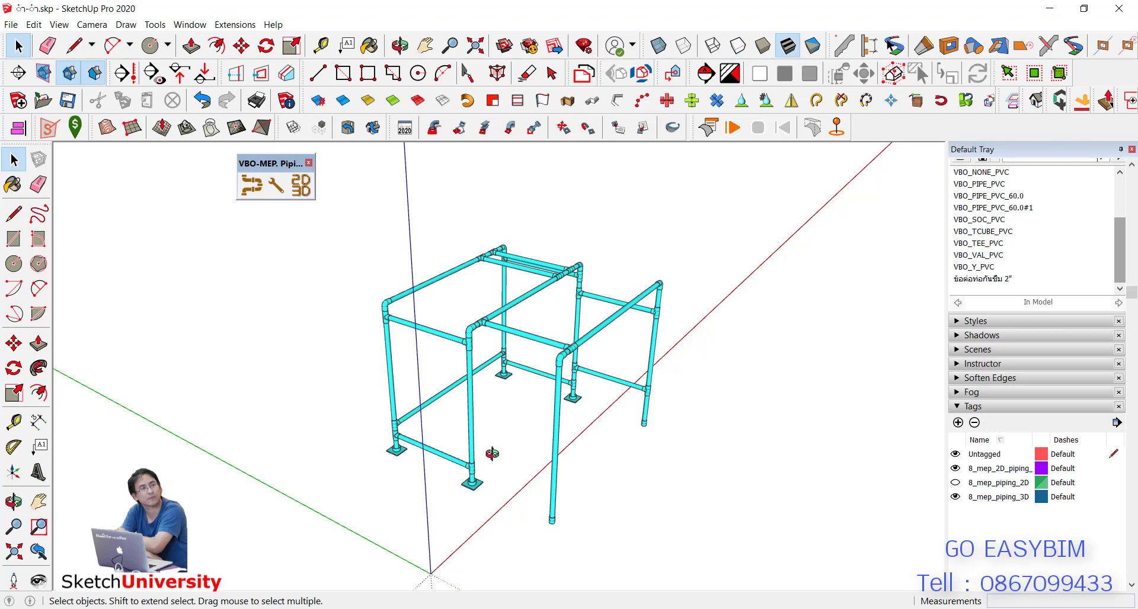
Measure the gap between the corner elbow and the adjacent crossbar tee on the existing top rail.
{"action": "middle_click_drag", "start_coordinate": [496, 460], "coordinate": [409, 364]}
{"action": "scroll", "coordinate": [409, 364], "scroll_direction": "up", "scroll_amount": 6}
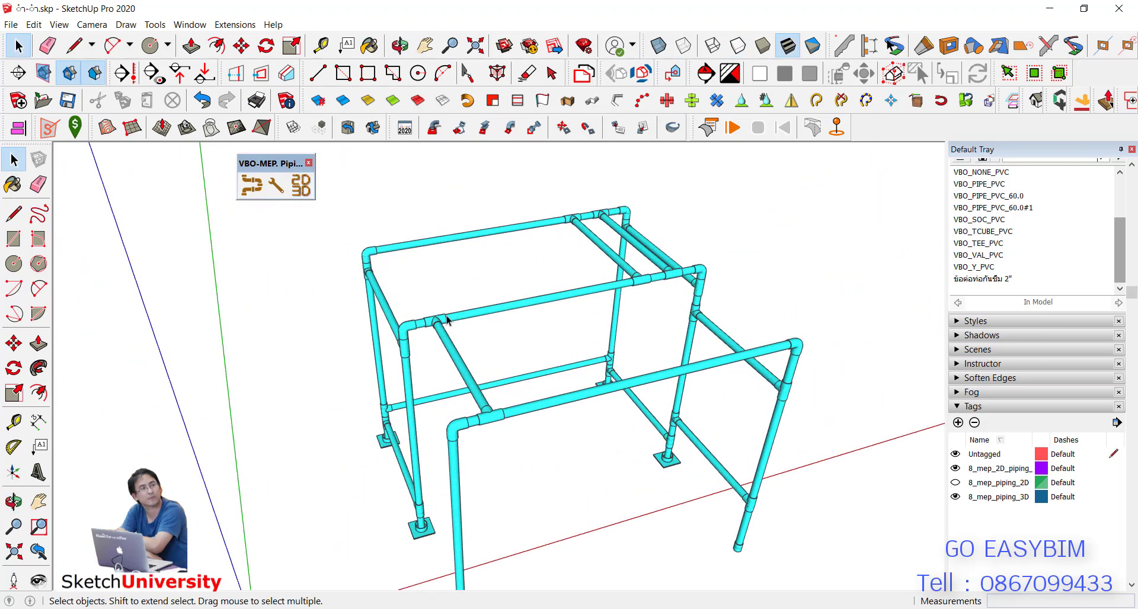
{"action": "scroll", "coordinate": [418, 332], "scroll_direction": "up", "scroll_amount": 5}
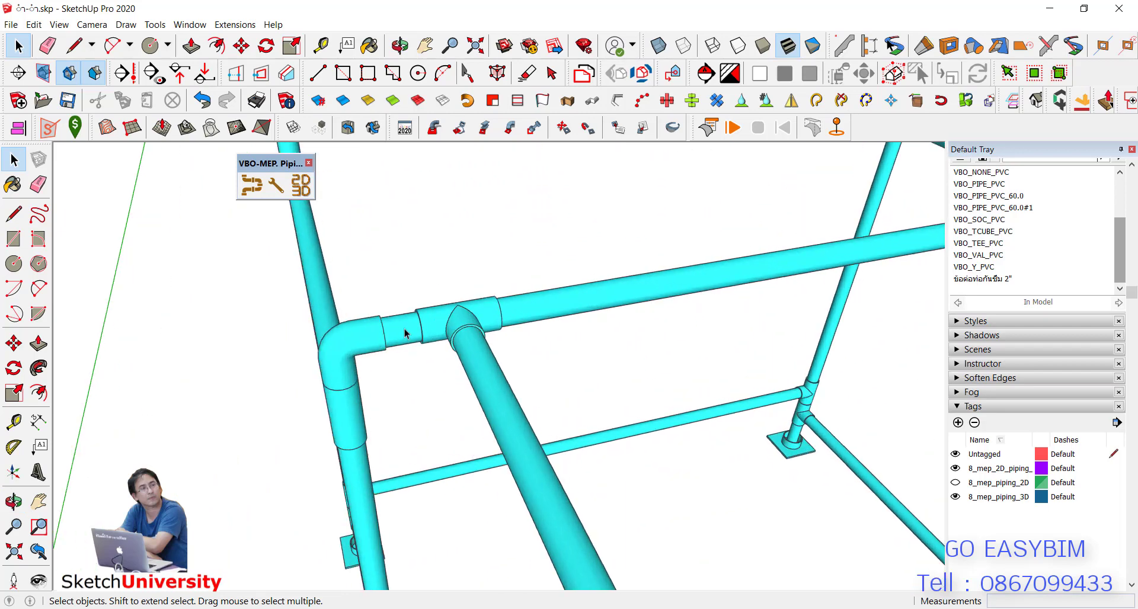
{"action": "scroll", "coordinate": [389, 303], "scroll_direction": "up", "scroll_amount": 3}
{"action": "key", "text": "l"}
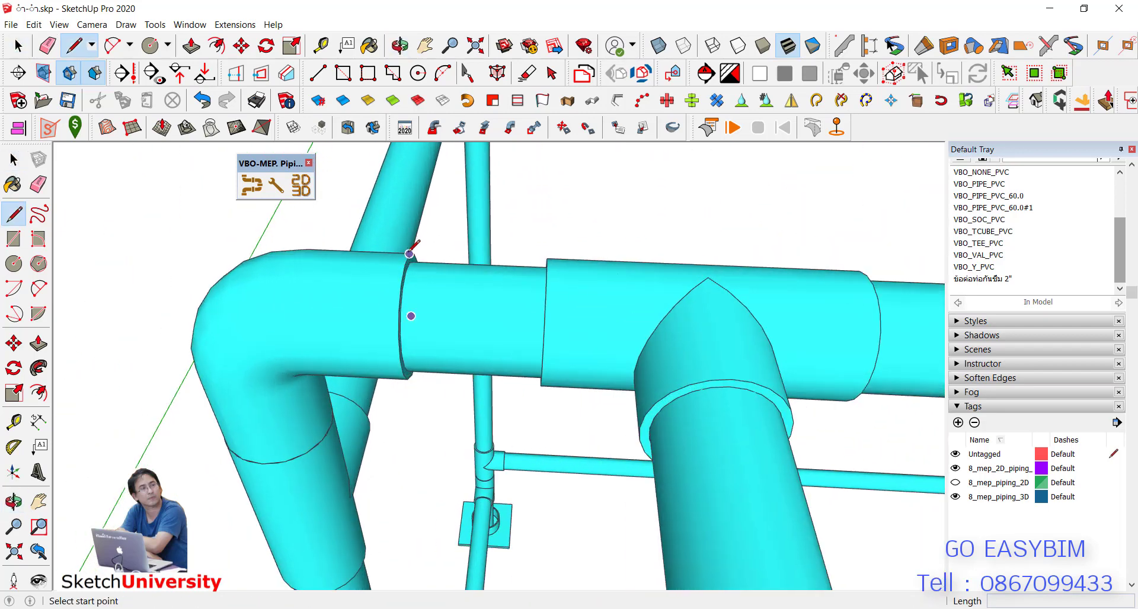
{"action": "left_click", "coordinate": [409, 254]}
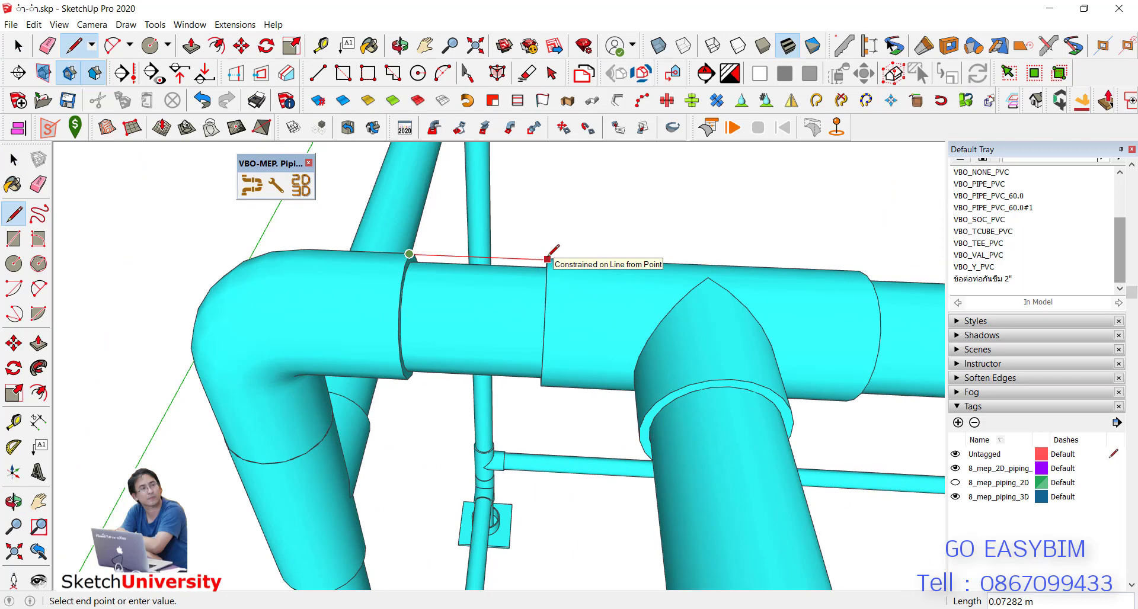
{"action": "key", "text": "space"}
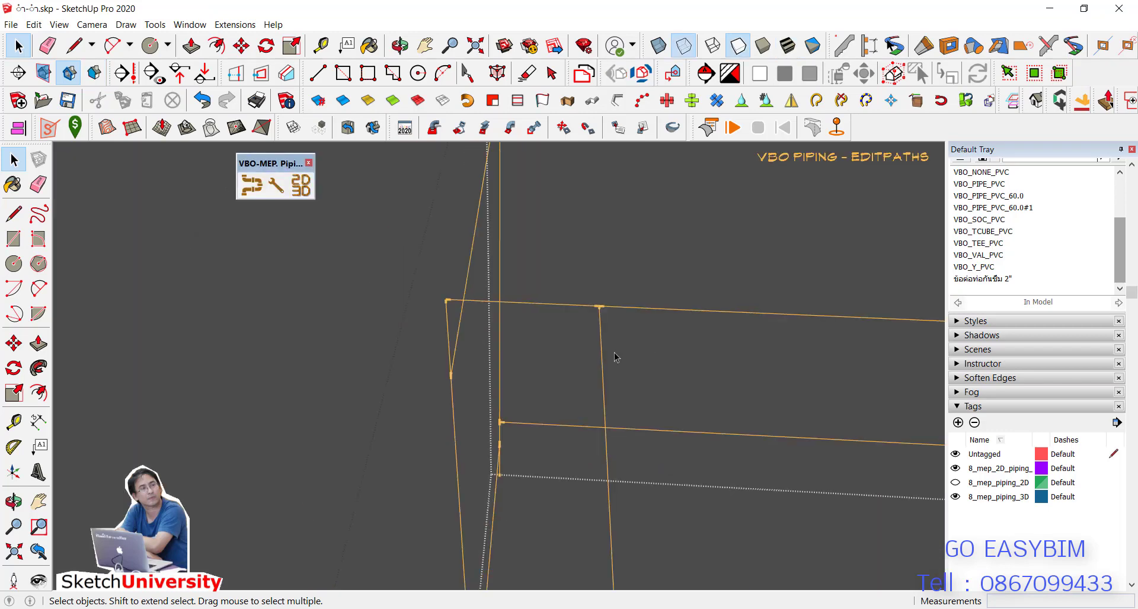
Move the crossbar's path 0.07282 m along the red axis towards the corner elbow, and leave path editing.
{"action": "key", "text": "m"}
{"action": "left_click", "coordinate": [604, 357]}
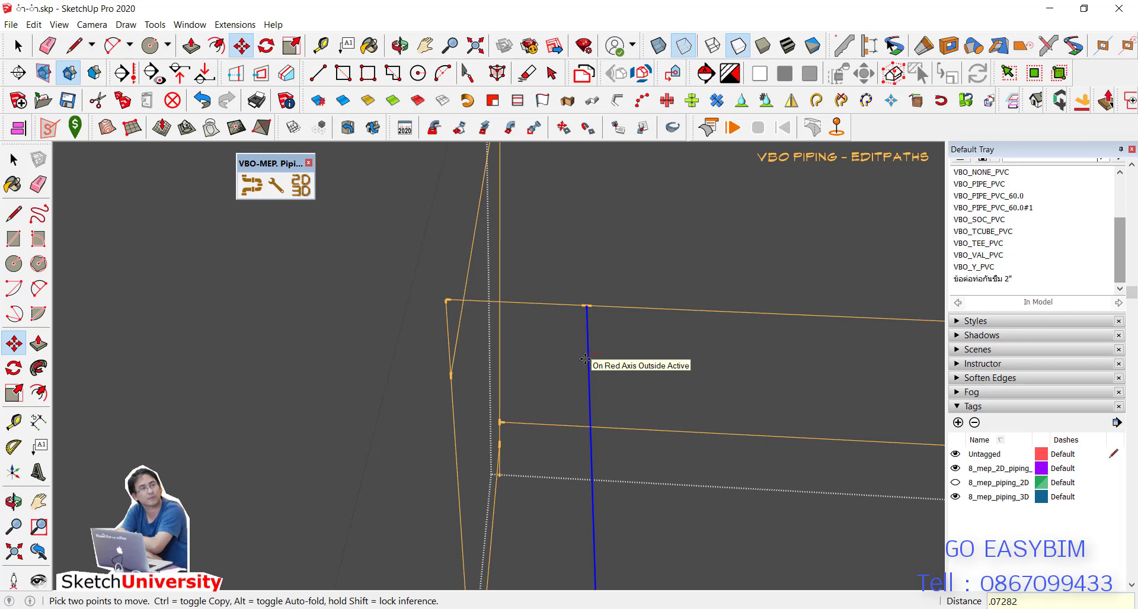
{"action": "left_click", "coordinate": [542, 373]}
{"action": "key", "text": "space"}
{"action": "left_click", "coordinate": [323, 320]}
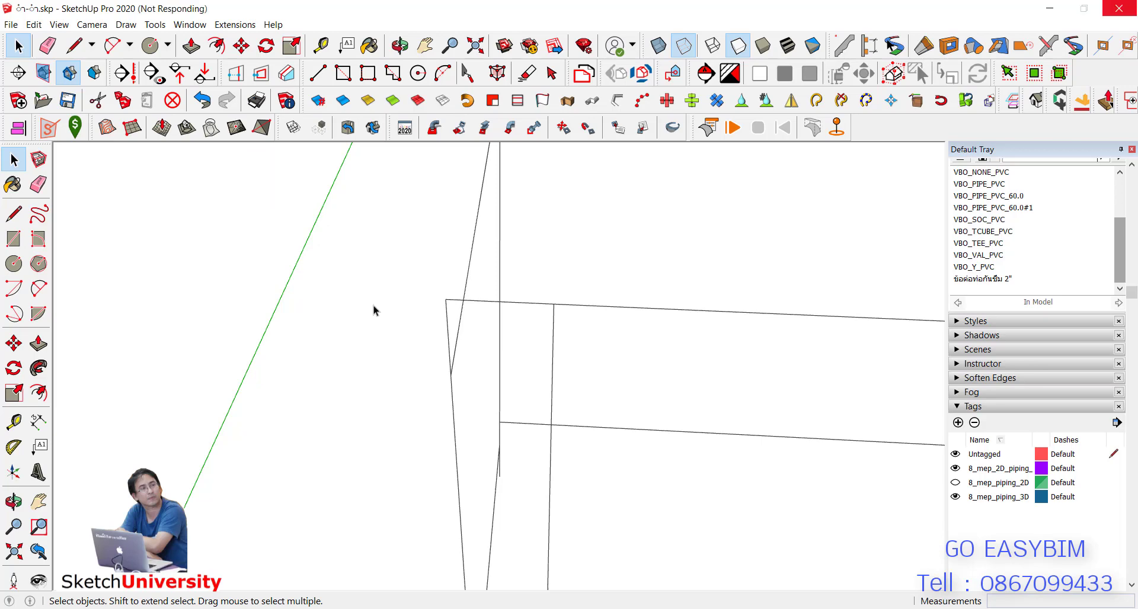
Measure the vertical gap between the upper connecting rail's tee and the fitting above it on the original post.
{"action": "scroll", "coordinate": [396, 308], "scroll_direction": "down", "scroll_amount": 3}
{"action": "mouse_move", "coordinate": [397, 308]}
{"action": "middle_mouse_down"}
{"action": "mouse_move", "coordinate": [384, 331]}
{"action": "mouse_move", "coordinate": [524, 223]}
{"action": "middle_mouse_up"}
{"action": "scroll", "coordinate": [524, 223], "scroll_direction": "up", "scroll_amount": 1}
{"action": "scroll", "coordinate": [449, 256], "scroll_direction": "down", "scroll_amount": 4}
{"action": "middle_click_drag", "start_coordinate": [579, 298], "coordinate": [486, 314]}
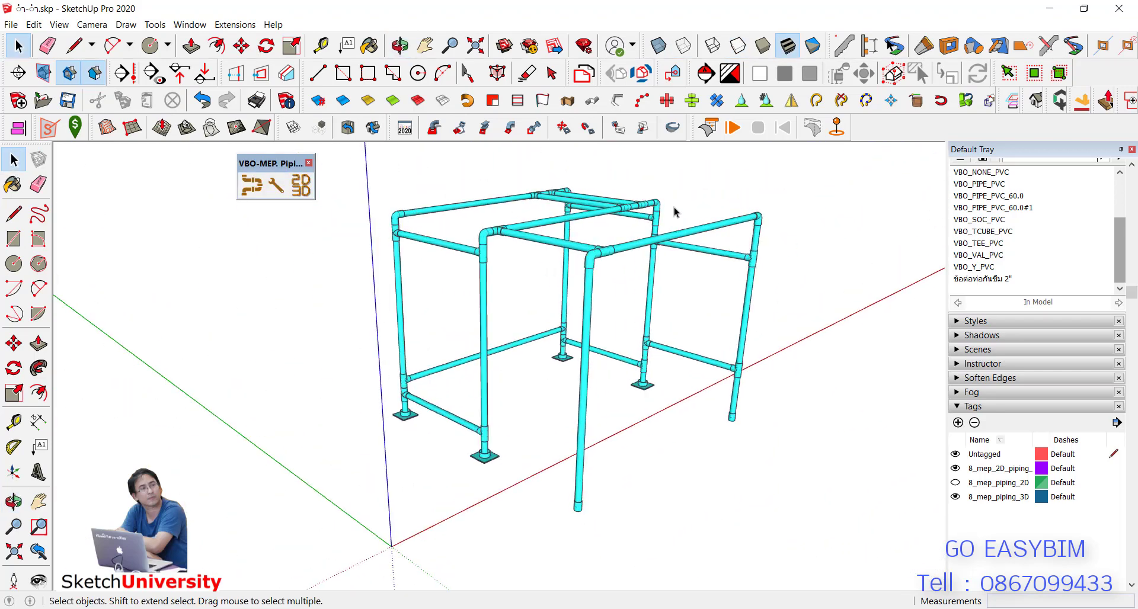
{"action": "middle_click_drag", "start_coordinate": [673, 213], "coordinate": [674, 237]}
{"action": "scroll", "coordinate": [674, 238], "scroll_direction": "up", "scroll_amount": 8}
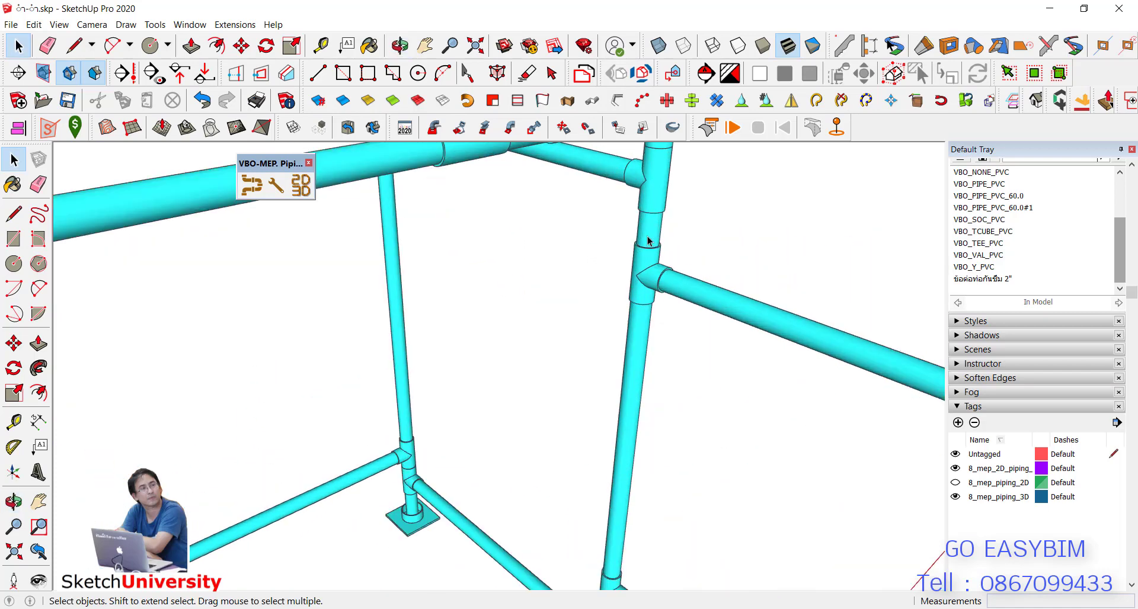
{"action": "scroll", "coordinate": [639, 245], "scroll_direction": "up", "scroll_amount": 3}
{"action": "key", "text": "l"}
{"action": "left_click", "coordinate": [619, 228]}
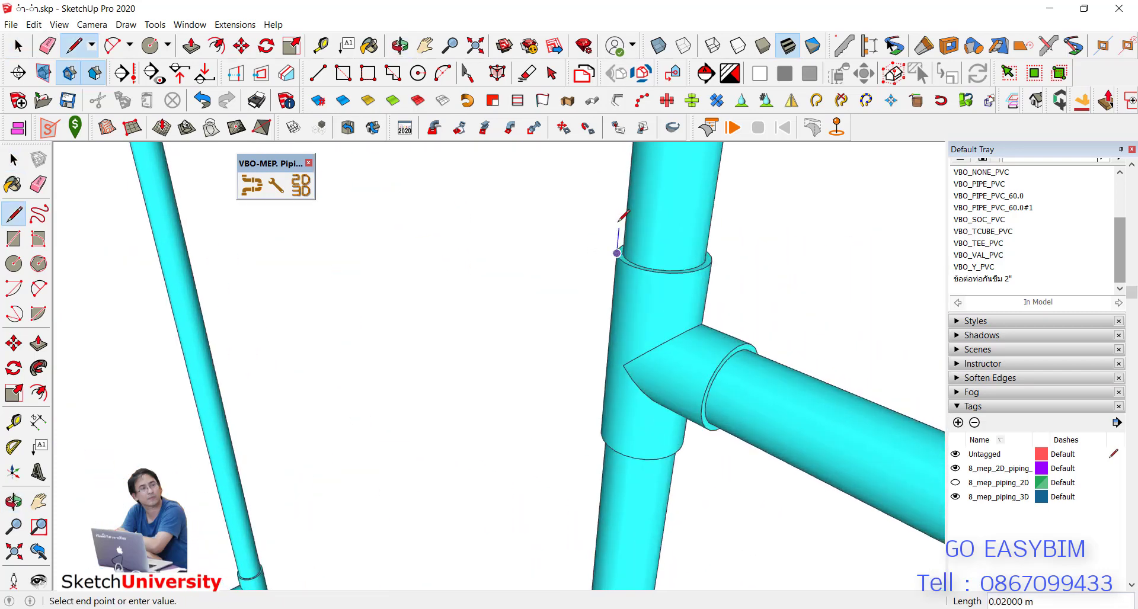
{"action": "key", "text": "Up"}
{"action": "scroll", "coordinate": [615, 277], "scroll_direction": "down", "scroll_amount": 3}
{"action": "scroll", "coordinate": [655, 200], "scroll_direction": "up", "scroll_amount": 2}
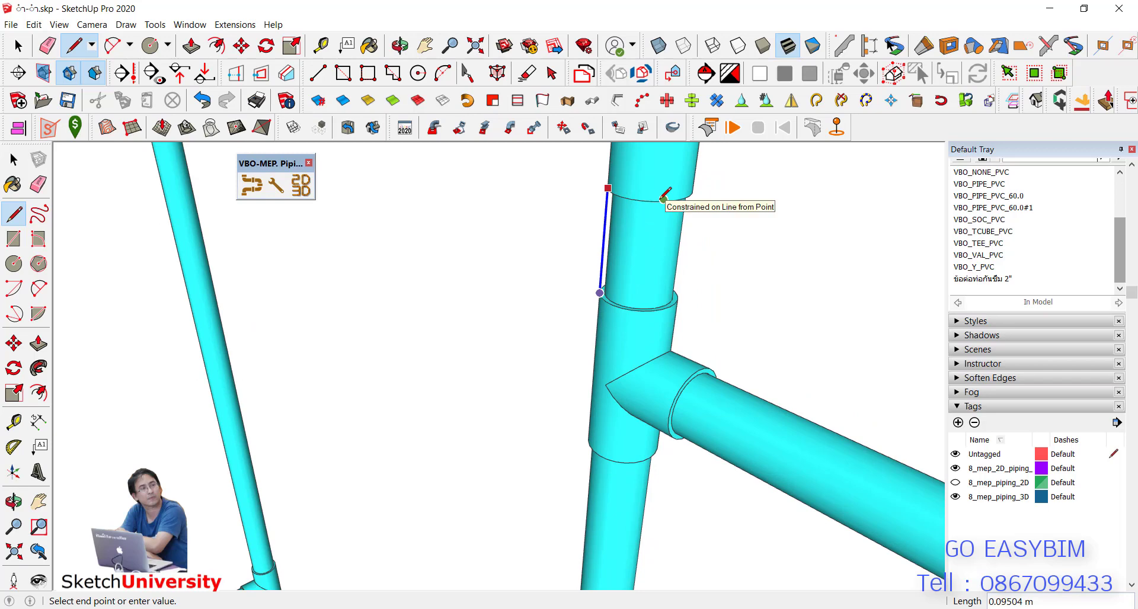
{"action": "key", "text": "space"}
{"action": "scroll", "coordinate": [563, 275], "scroll_direction": "down", "scroll_amount": 6}
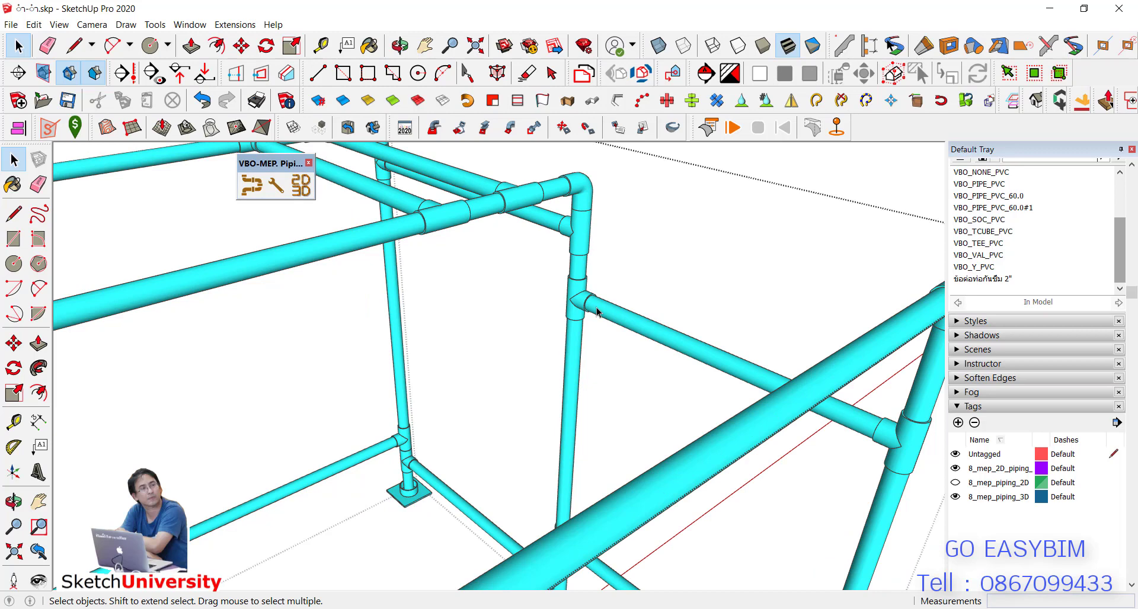
Move the upper connecting rail's path up 0.09504 m along the blue axis, and leave path editing.
{"action": "double_click", "coordinate": [597, 309]}
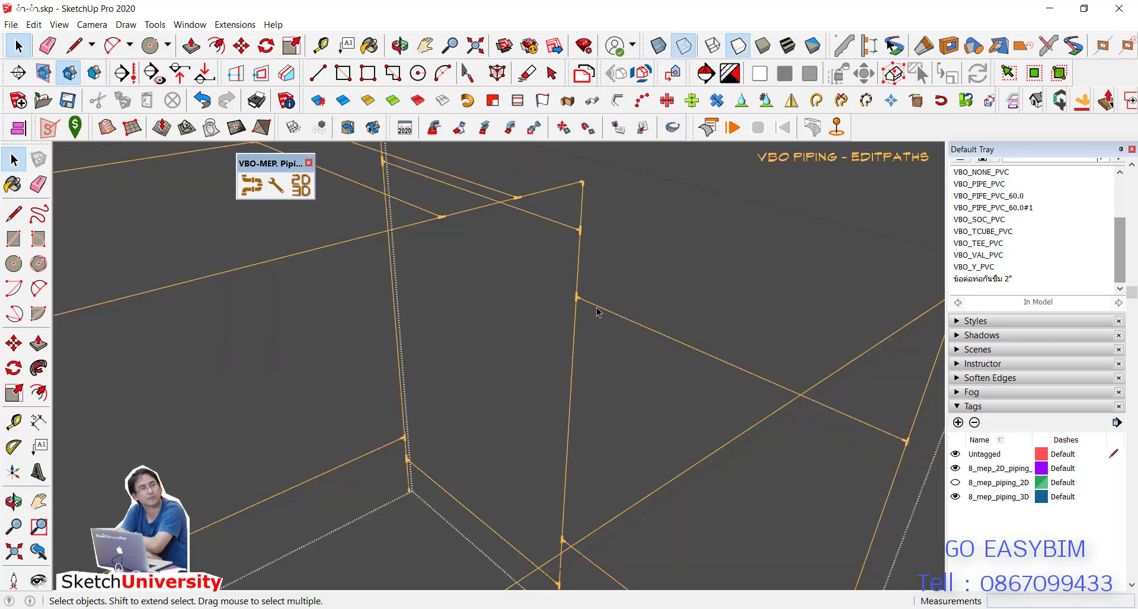
{"action": "left_click", "coordinate": [617, 314]}
{"action": "key", "text": "m"}
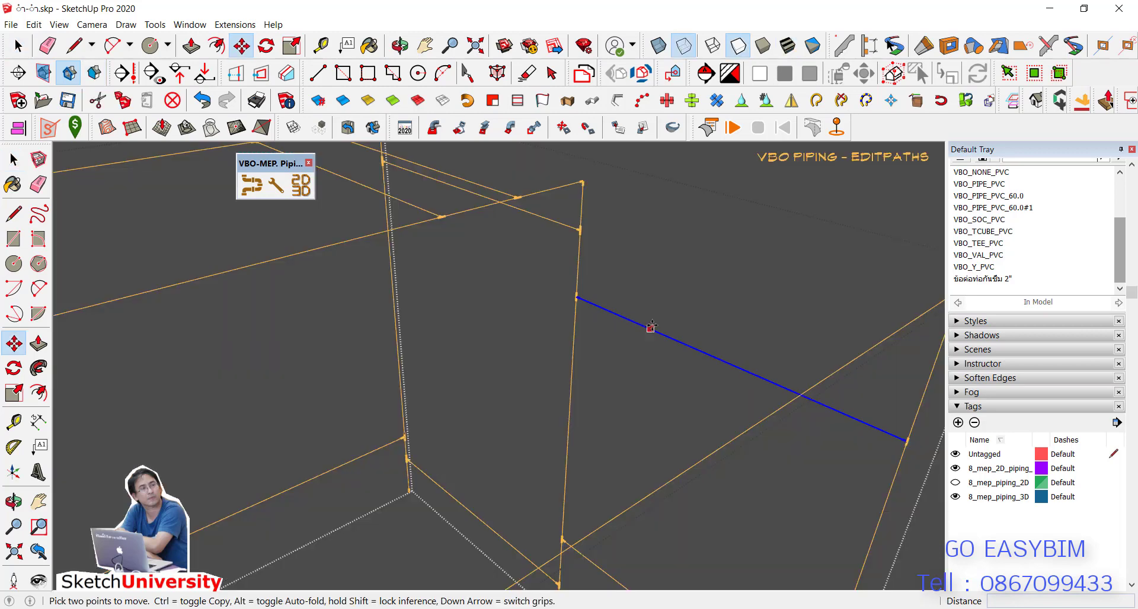
{"action": "left_click", "coordinate": [650, 328]}
{"action": "type", "text": ".09504"}
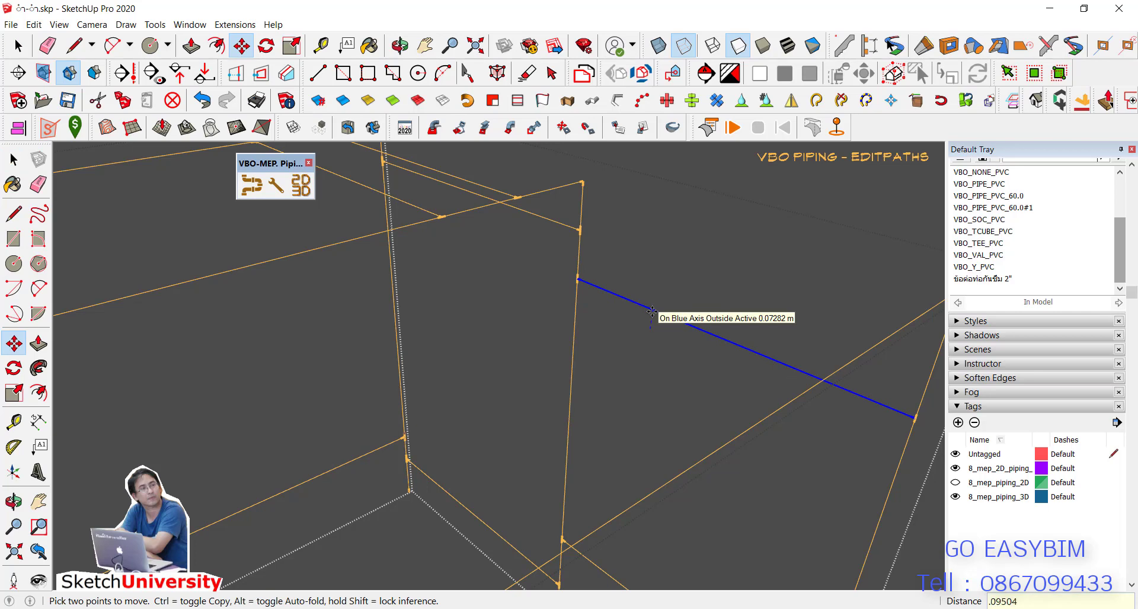
{"action": "key", "text": "Return"}
{"action": "key", "text": "space"}
{"action": "scroll", "coordinate": [584, 308], "scroll_direction": "down", "scroll_amount": 3}
{"action": "left_click", "coordinate": [831, 410]}
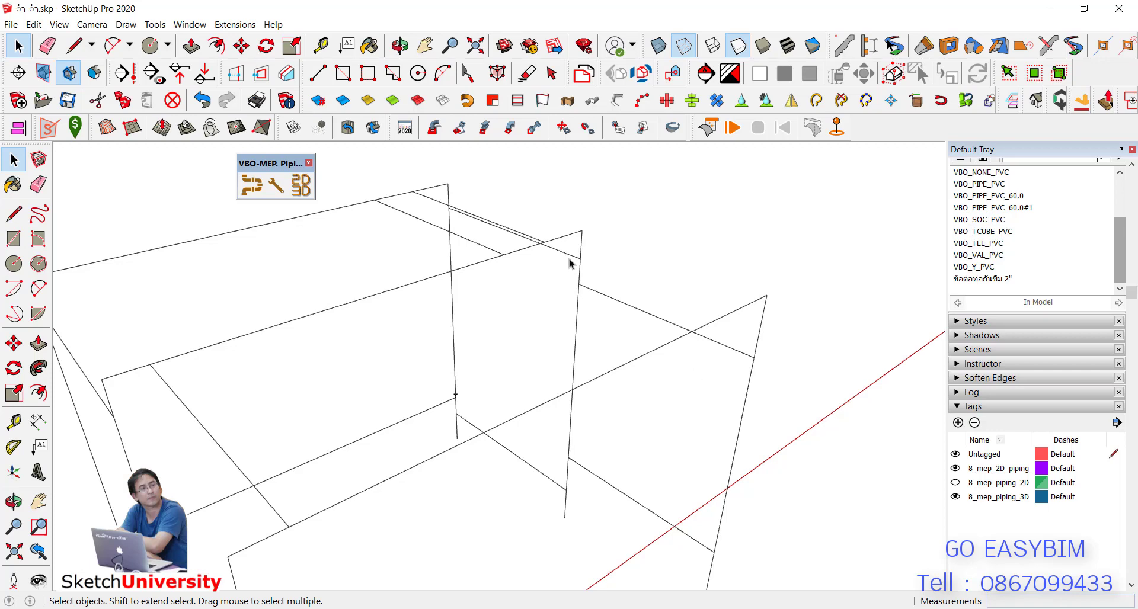
{"action": "scroll", "coordinate": [602, 255], "scroll_direction": "down", "scroll_amount": 2}
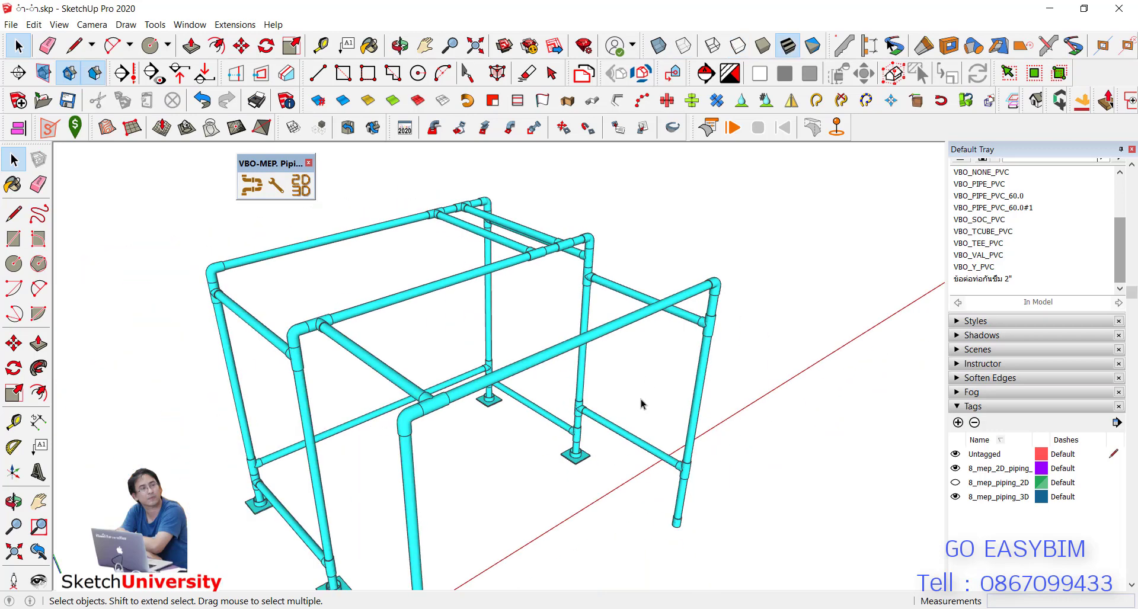
Measure the vertical gap between the lower connecting rail's tee and the tee below it on the original post.
{"action": "middle_click_drag", "start_coordinate": [643, 404], "coordinate": [620, 261]}
{"action": "scroll", "coordinate": [673, 490], "scroll_direction": "up", "scroll_amount": 2}
{"action": "scroll", "coordinate": [673, 491], "scroll_direction": "up", "scroll_amount": 8}
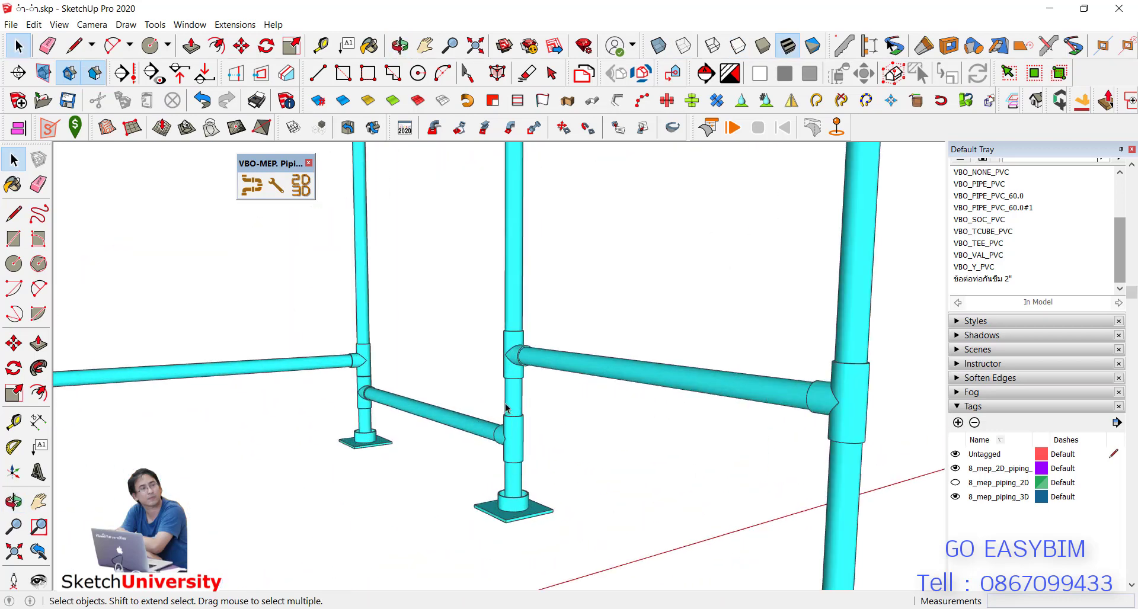
{"action": "key", "text": "l"}
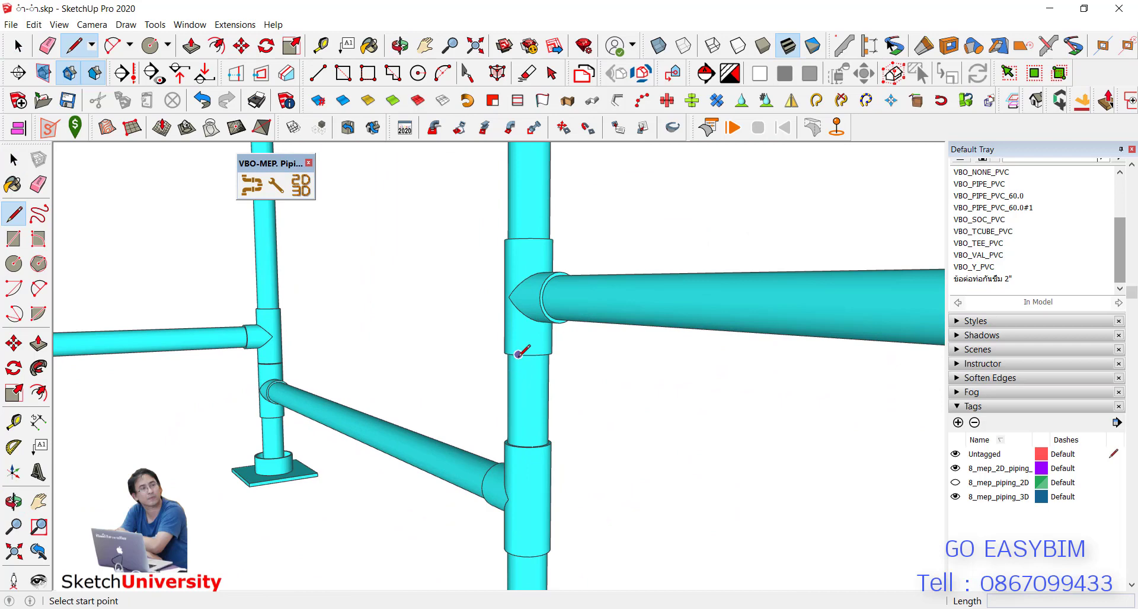
{"action": "left_click", "coordinate": [518, 355]}
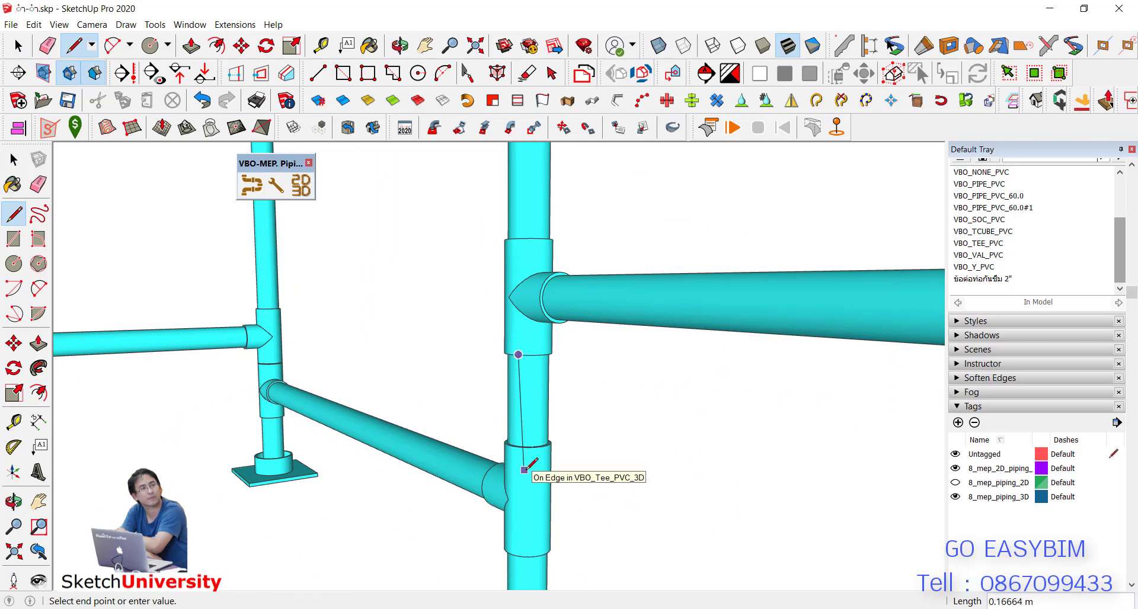
{"action": "scroll", "coordinate": [546, 444], "scroll_direction": "up", "scroll_amount": 1}
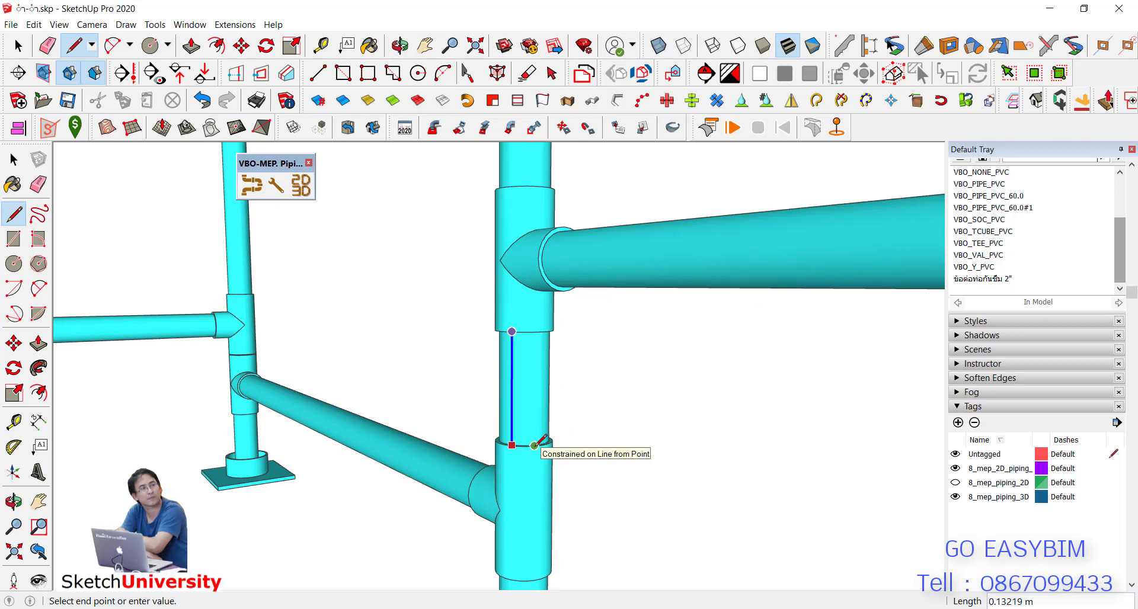
{"action": "key", "text": "space"}
Move the lower connecting rail's path down 0.13219 m along the blue axis, and leave path editing.
{"action": "scroll", "coordinate": [534, 446], "scroll_direction": "down", "scroll_amount": 1}
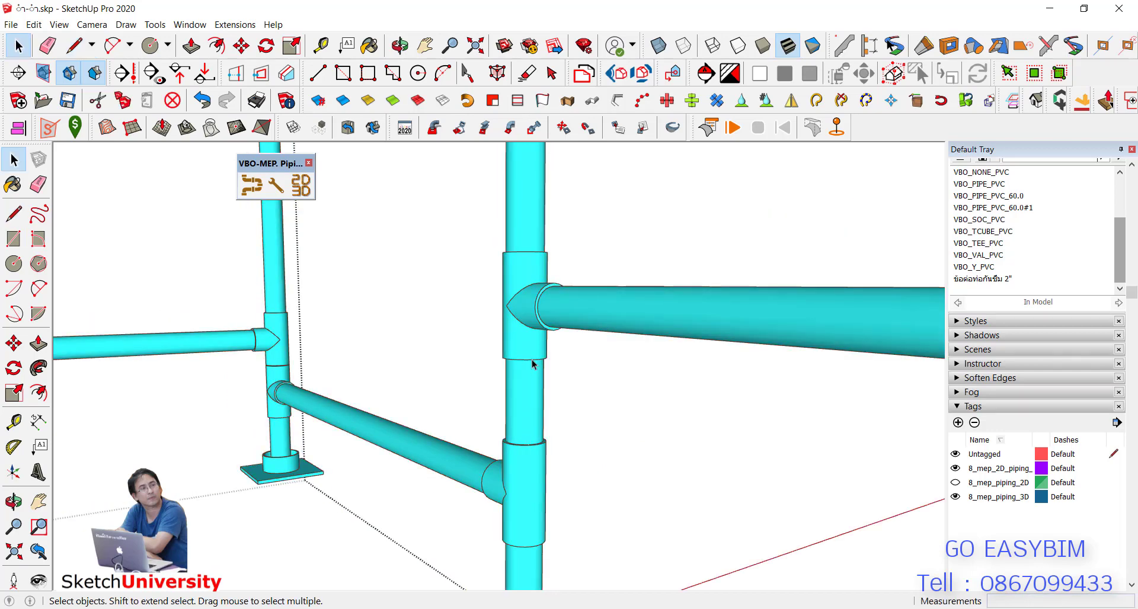
{"action": "double_click", "coordinate": [663, 318]}
{"action": "left_click", "coordinate": [662, 312]}
{"action": "key", "text": "m"}
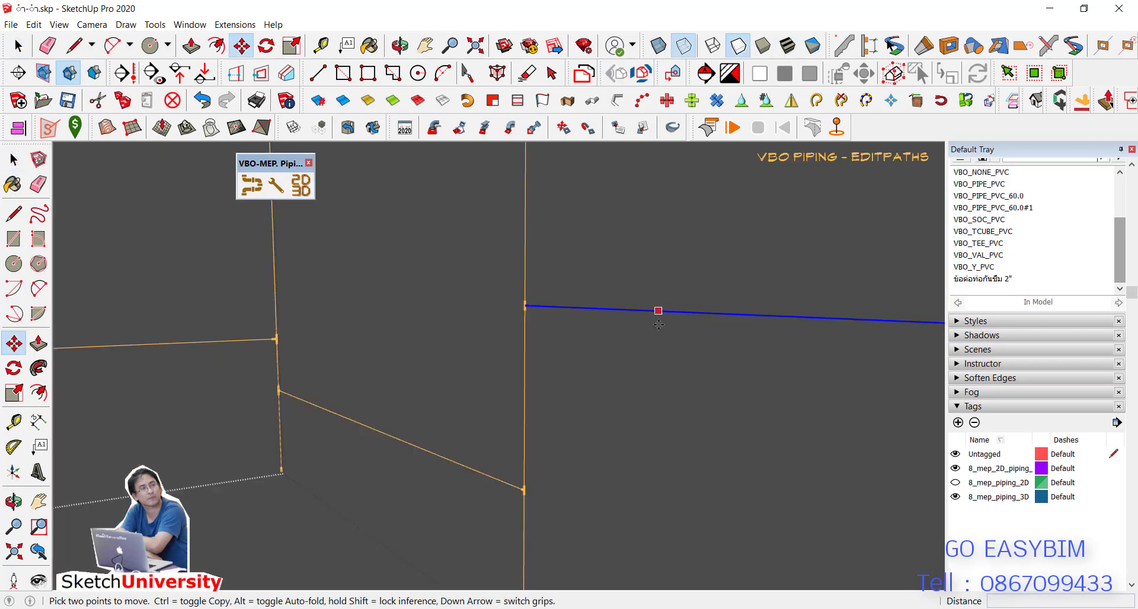
{"action": "left_click", "coordinate": [657, 313]}
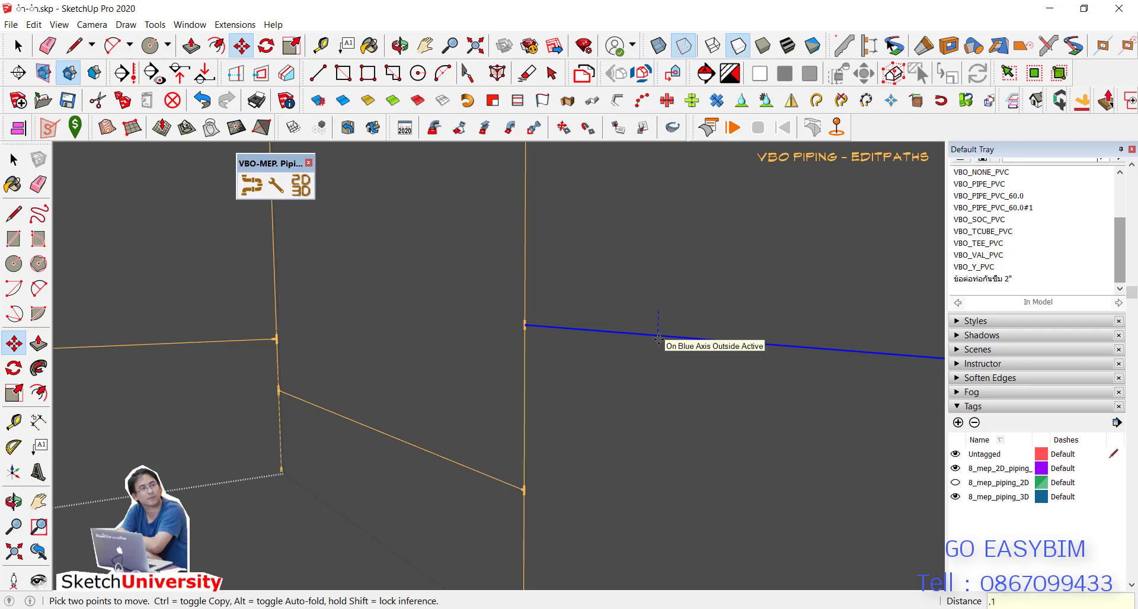
{"action": "key", "text": "Return"}
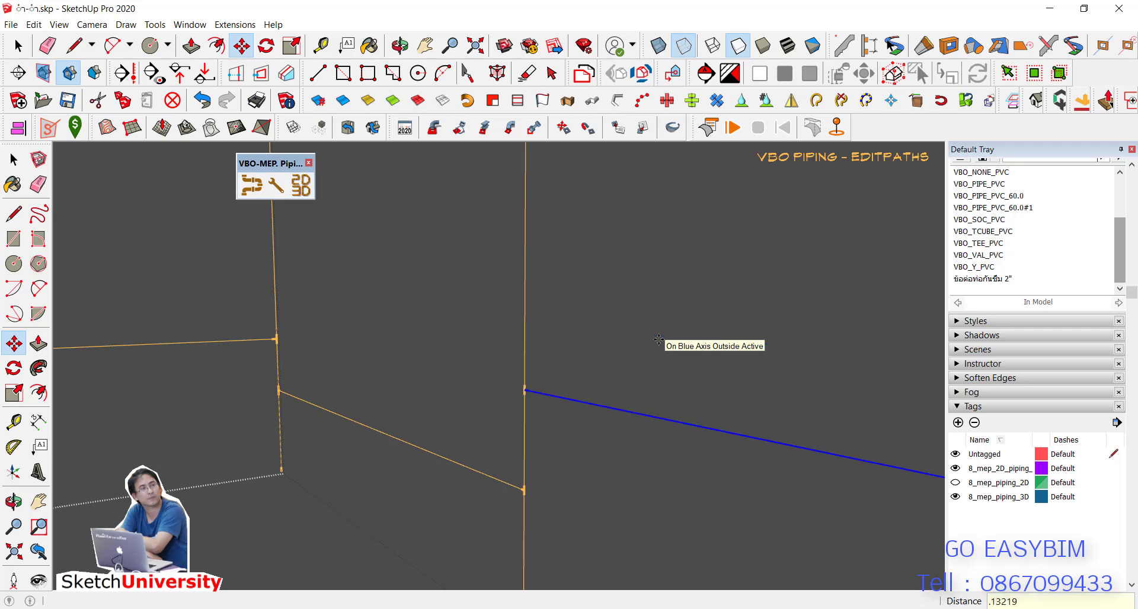
{"action": "key", "text": "space"}
{"action": "scroll", "coordinate": [505, 338], "scroll_direction": "down", "scroll_amount": 5}
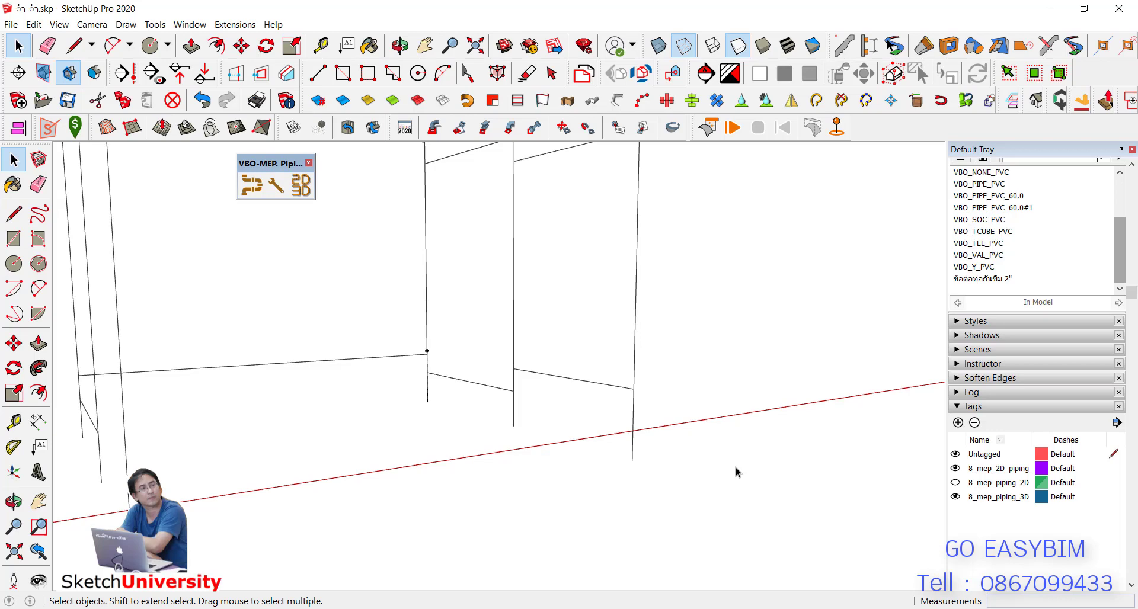
{"action": "scroll", "coordinate": [754, 349], "scroll_direction": "down", "scroll_amount": 3}
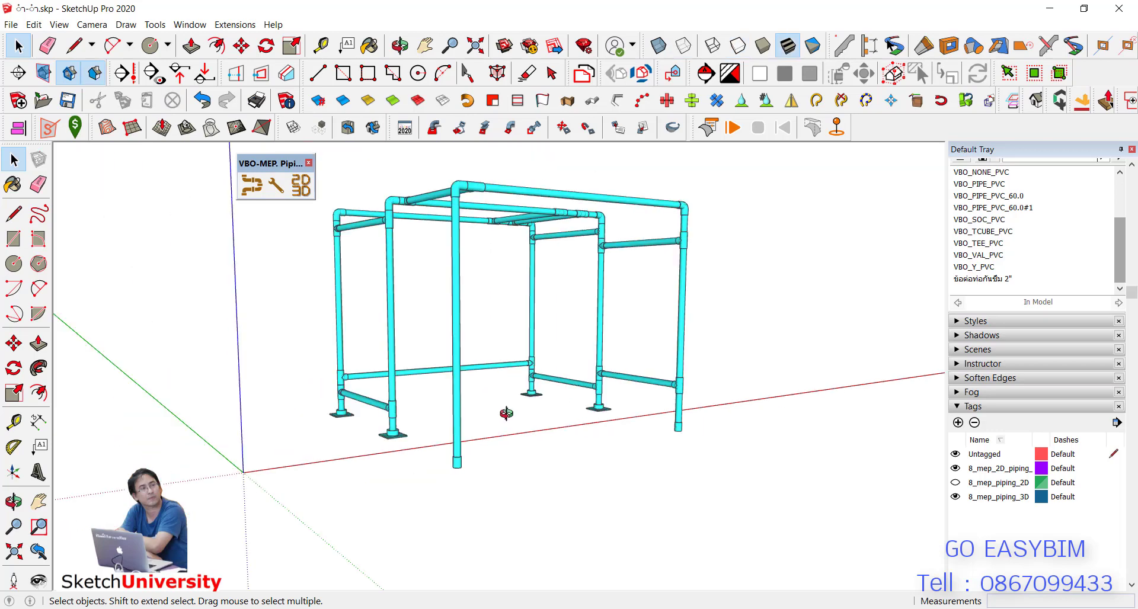
Replace the nearest new post's bottom socket with the SKP component ข้อต่อท่อกันซึม 2_.skp from the Desktop folder C-02.
{"action": "middle_click_drag", "start_coordinate": [505, 414], "coordinate": [536, 457]}
{"action": "left_click", "coordinate": [276, 185]}
{"action": "scroll", "coordinate": [507, 492], "scroll_direction": "up", "scroll_amount": 3}
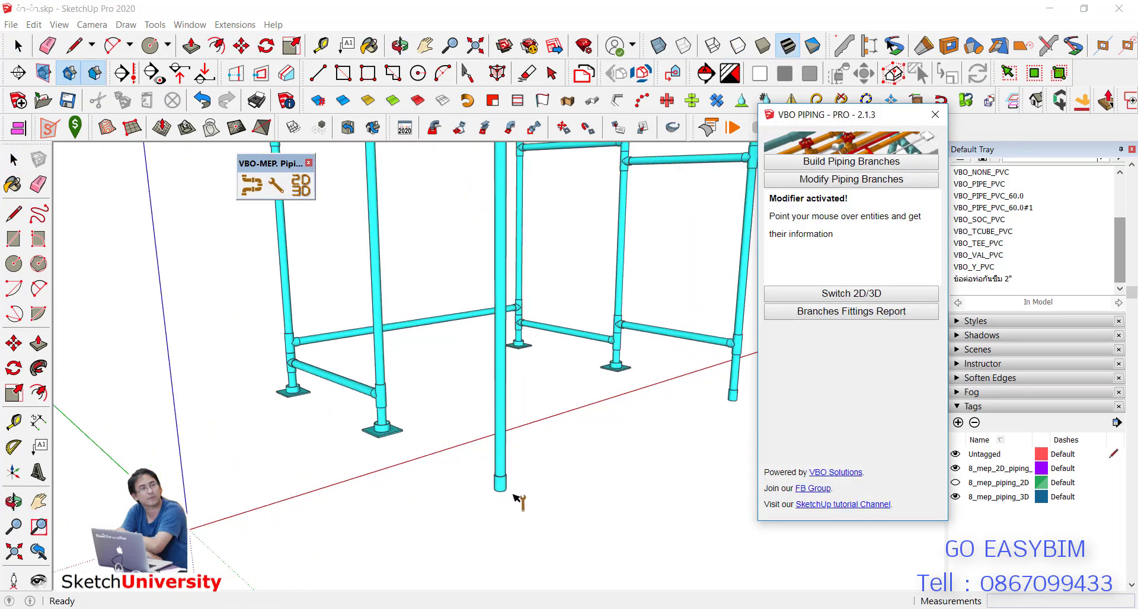
{"action": "right_click", "coordinate": [506, 490]}
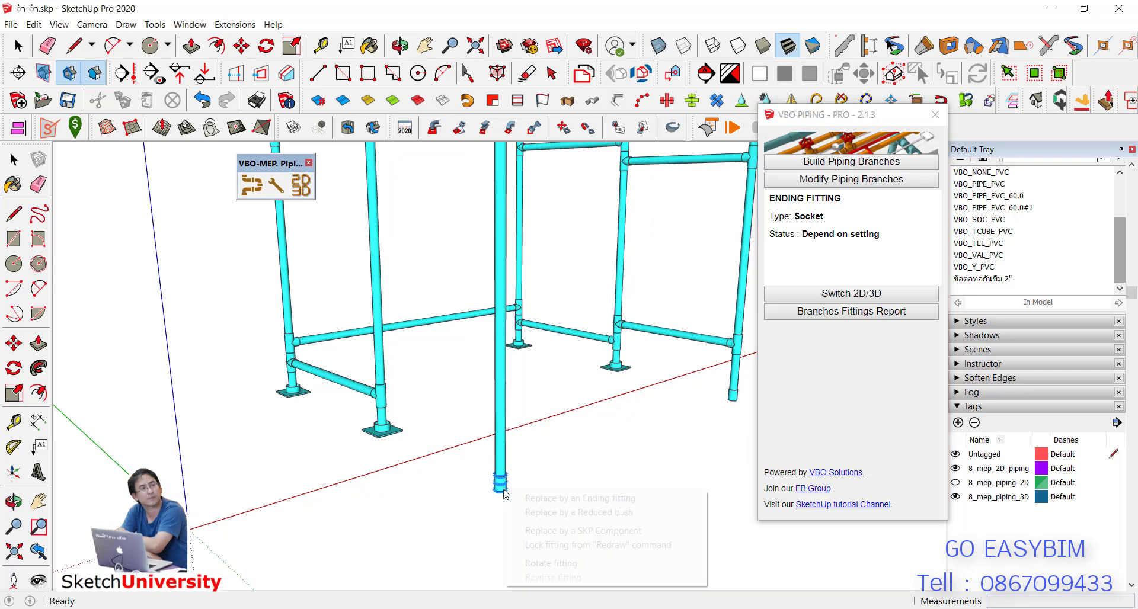
{"action": "left_click", "coordinate": [589, 533]}
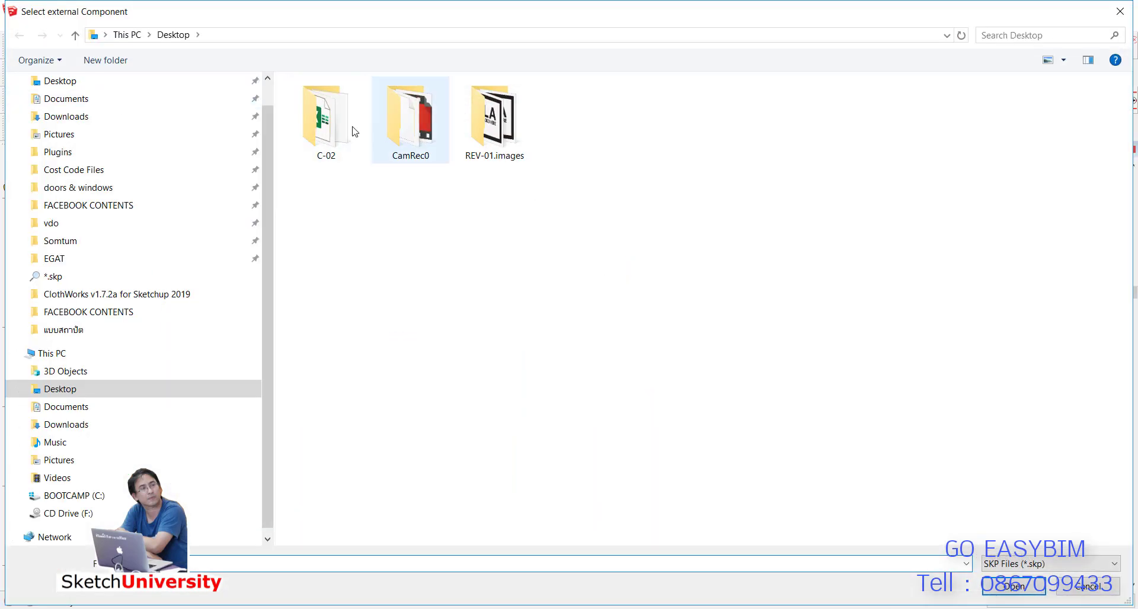
{"action": "double_click", "coordinate": [326, 127]}
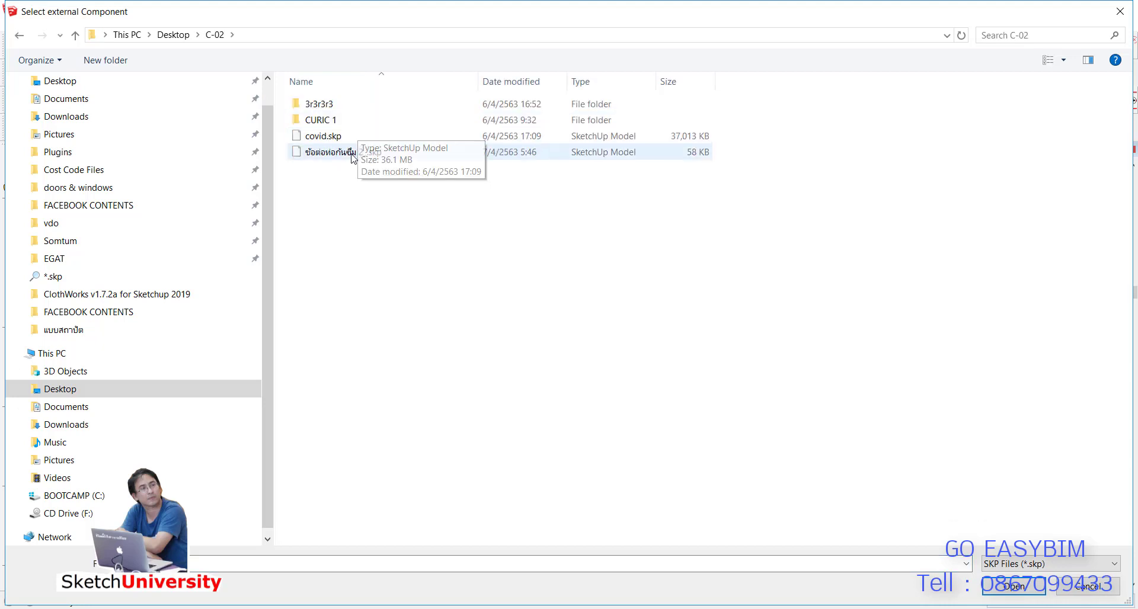
{"action": "double_click", "coordinate": [332, 153]}
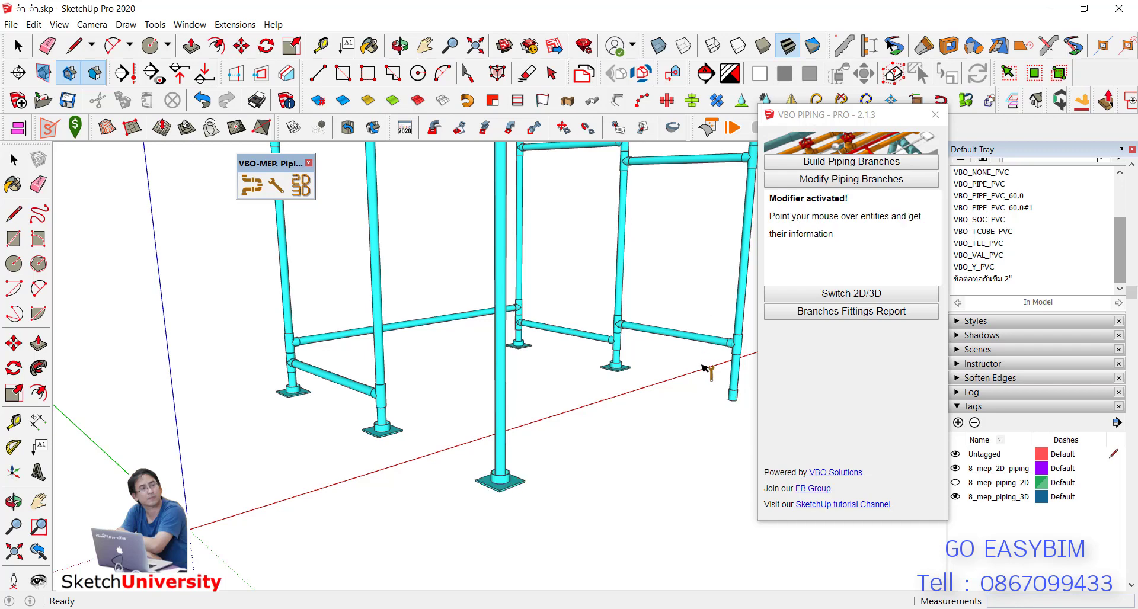
Replace the bottom socket of the remaining new post without a base plate with the SKP component ข้อต่อท่อกันซึม 2_.skp.
{"action": "right_click", "coordinate": [735, 396]}
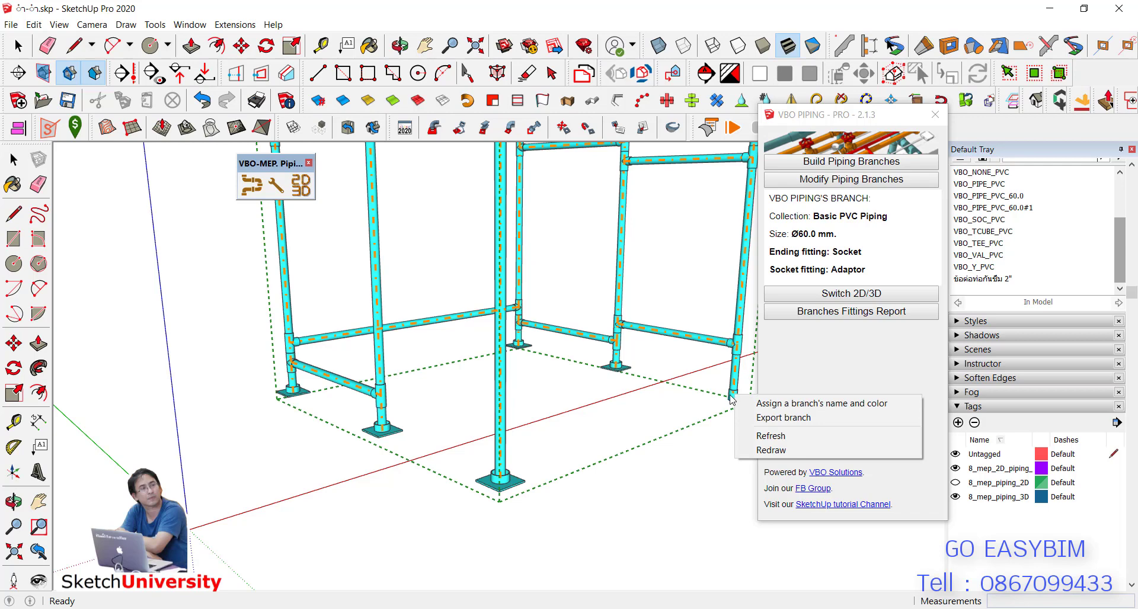
{"action": "right_click", "coordinate": [730, 396]}
{"action": "left_click", "coordinate": [730, 395]}
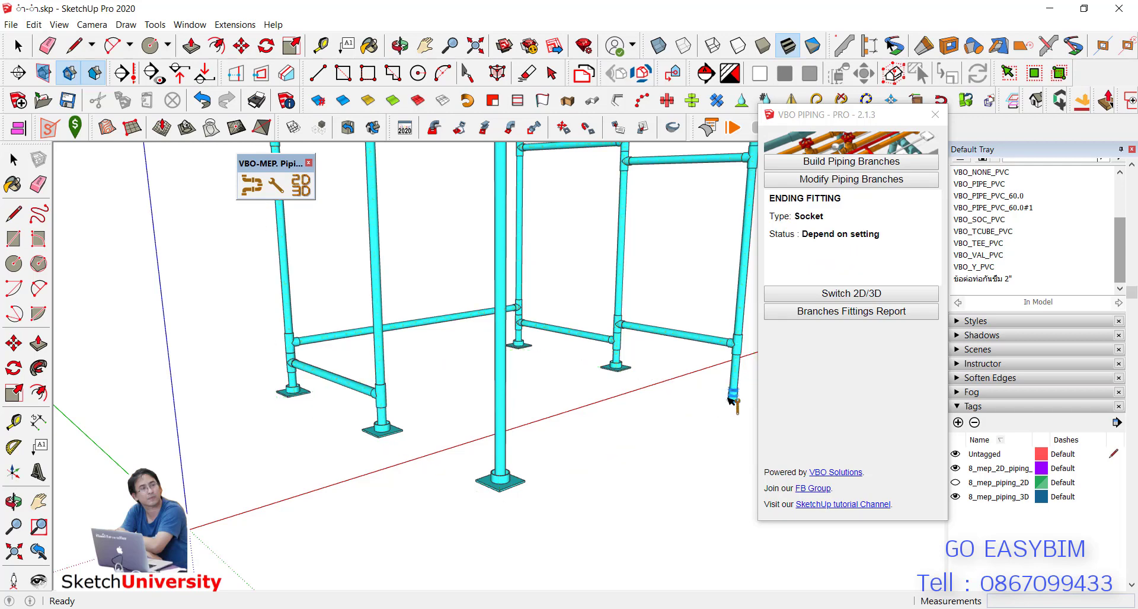
{"action": "right_click", "coordinate": [734, 396]}
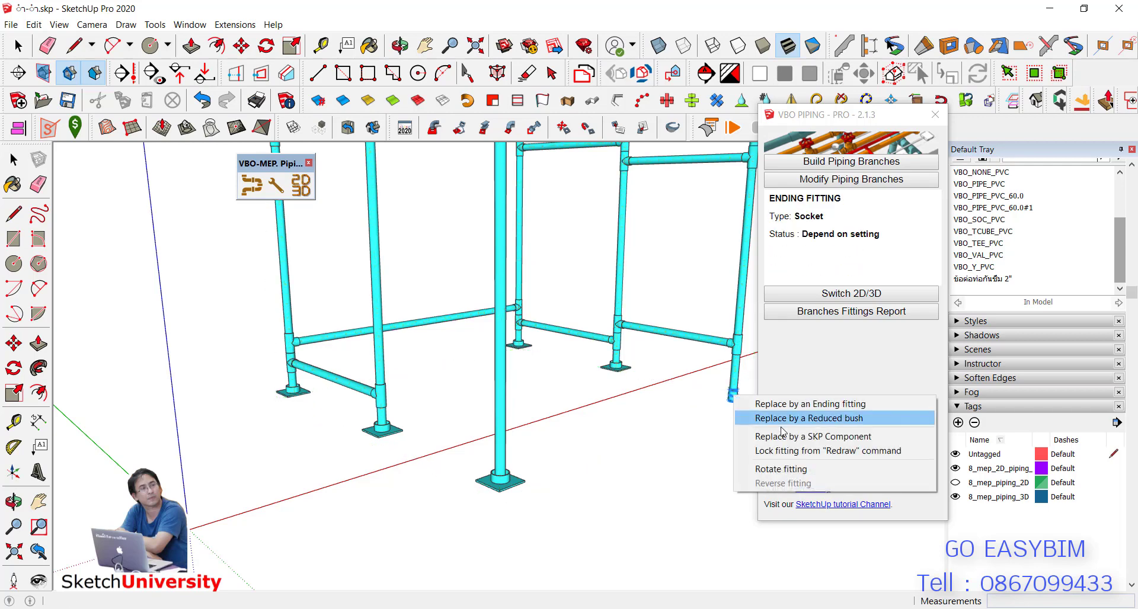
{"action": "left_click", "coordinate": [780, 437]}
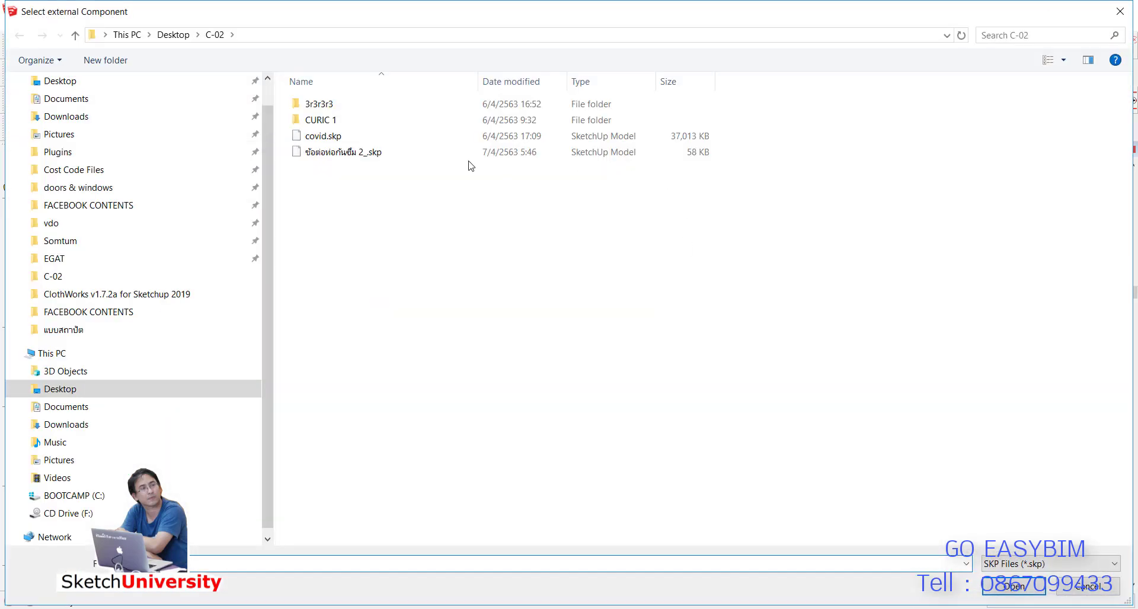
{"action": "double_click", "coordinate": [350, 155]}
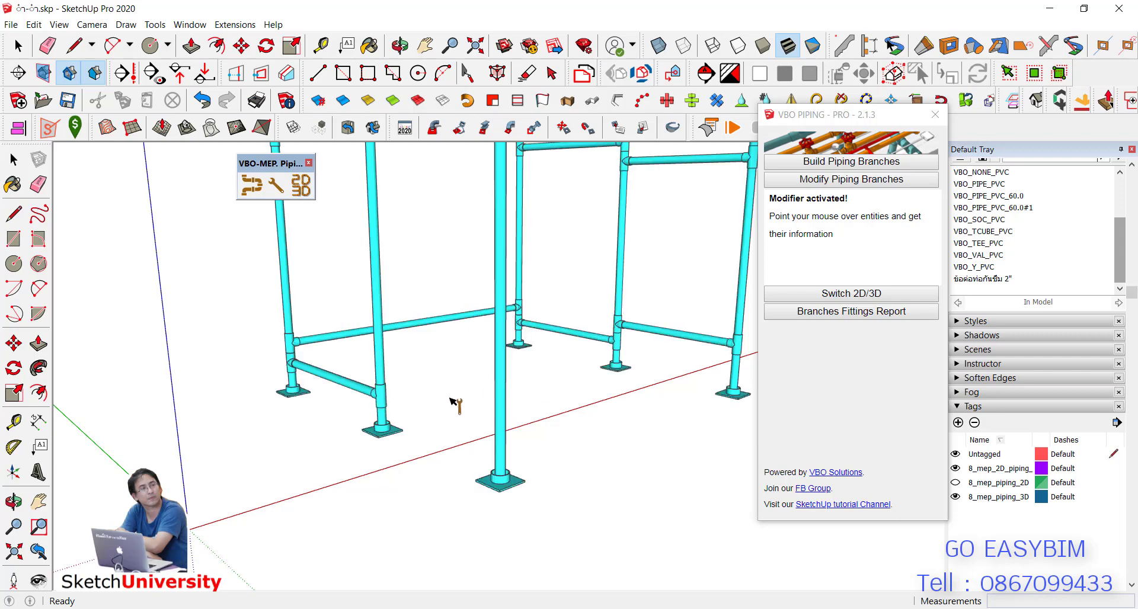
Switch the whole pipe frame to its 2D representation to examine the pipe size labels, and return it to 3D.
{"action": "scroll", "coordinate": [432, 410], "scroll_direction": "down", "scroll_amount": 5}
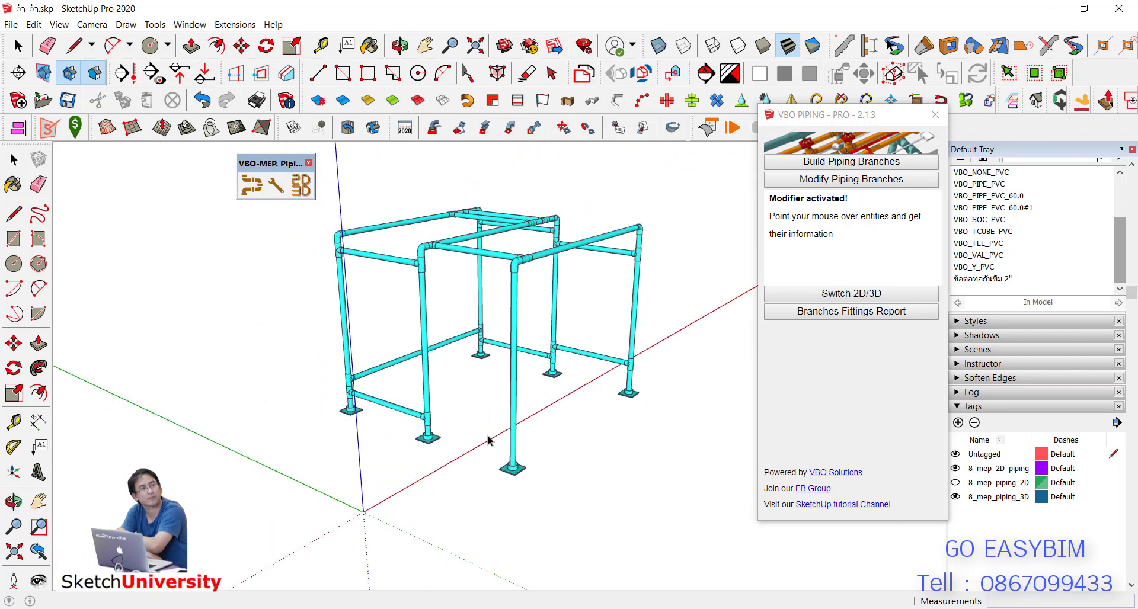
{"action": "key", "text": "space"}
{"action": "scroll", "coordinate": [506, 296], "scroll_direction": "up", "scroll_amount": 2}
{"action": "left_click", "coordinate": [507, 296]}
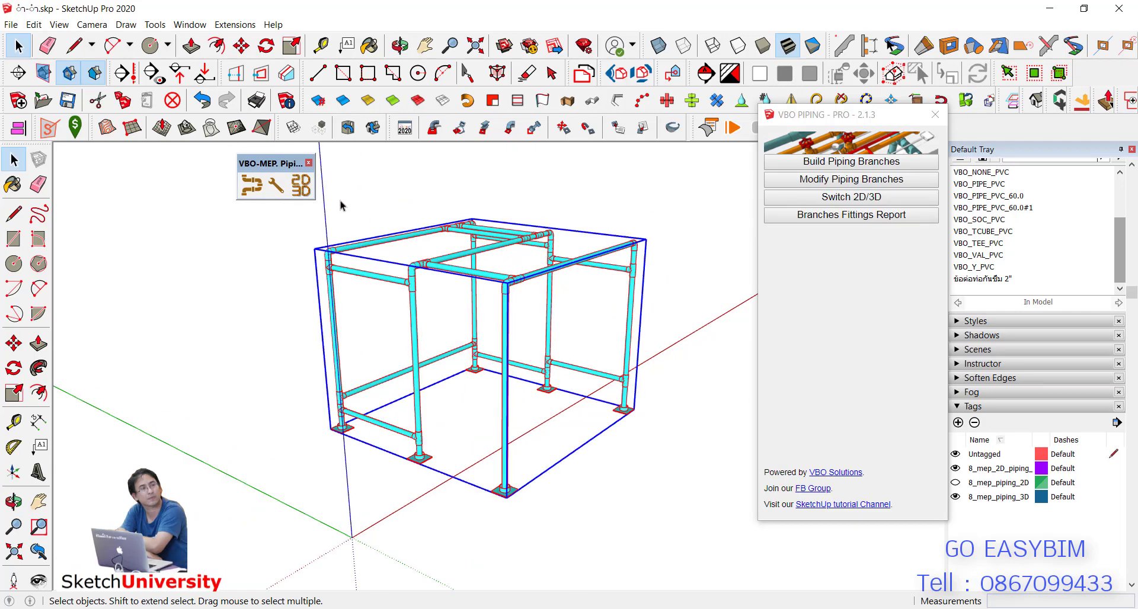
{"action": "left_click", "coordinate": [307, 187]}
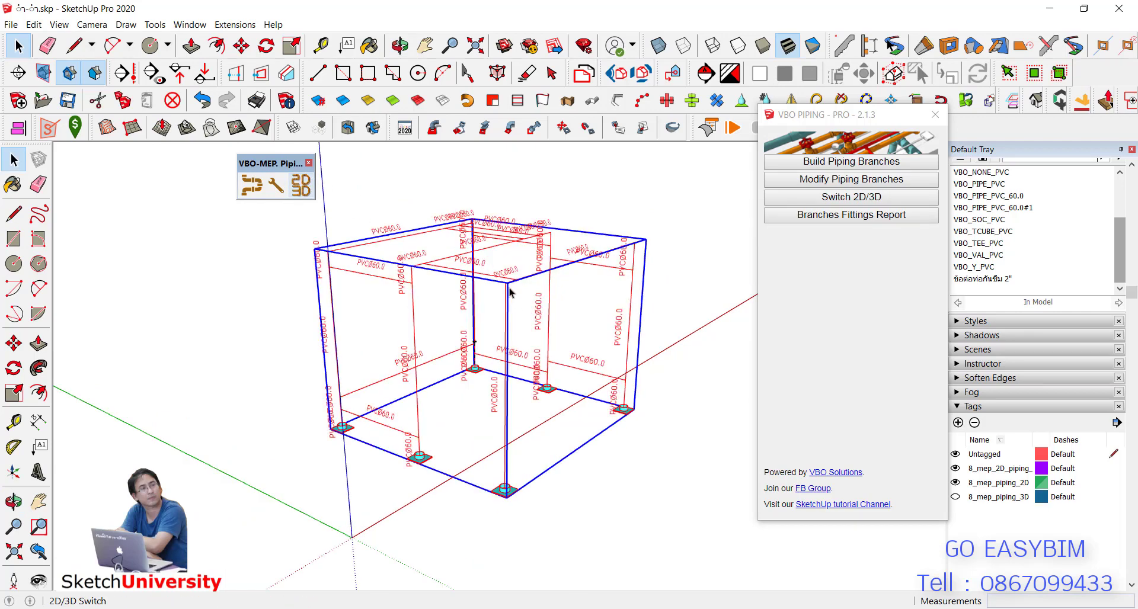
{"action": "scroll", "coordinate": [504, 293], "scroll_direction": "up", "scroll_amount": 3}
{"action": "middle_click_drag", "start_coordinate": [507, 337], "coordinate": [318, 238]}
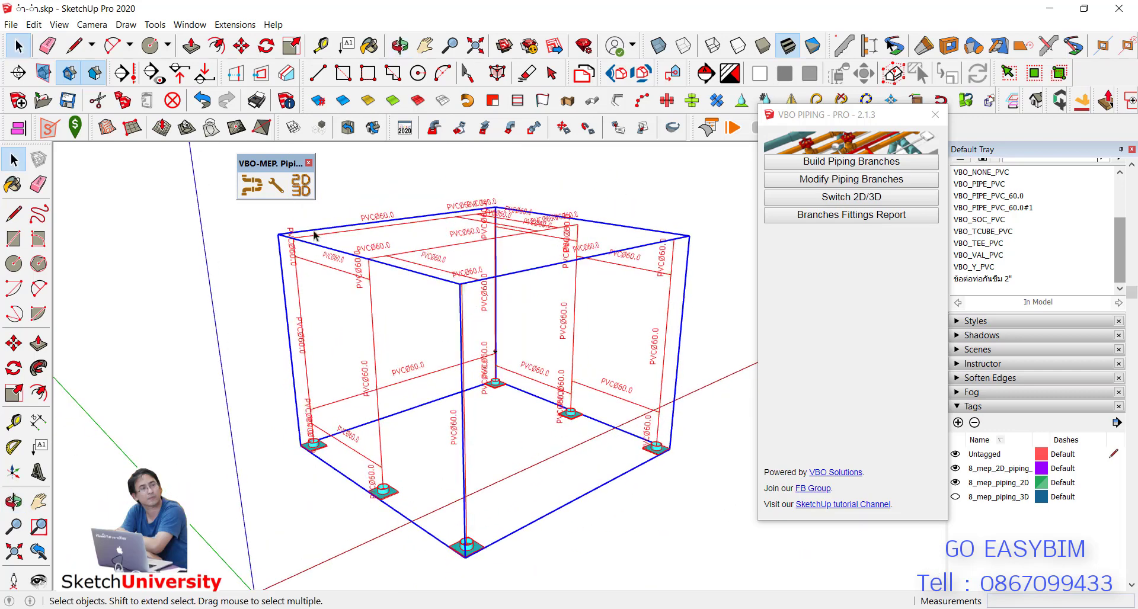
{"action": "left_click", "coordinate": [307, 196]}
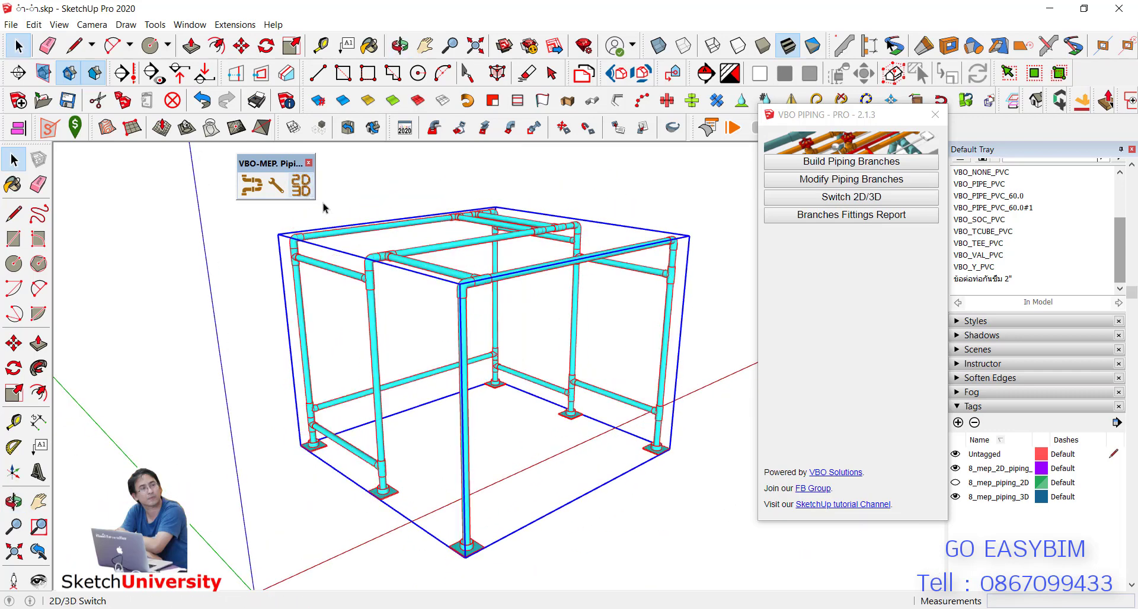
Generate the frame's Branches Fittings Report, review the item quantities in an enlarged report window, and close that window.
{"action": "left_click", "coordinate": [253, 187]}
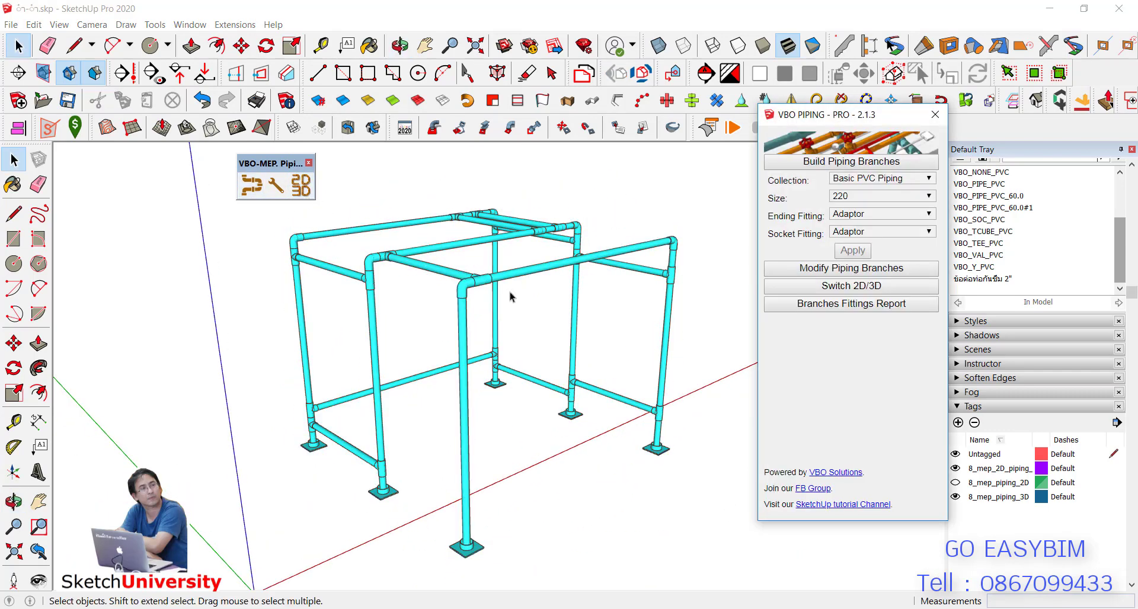
{"action": "left_click", "coordinate": [830, 305]}
{"action": "left_click", "coordinate": [821, 419]}
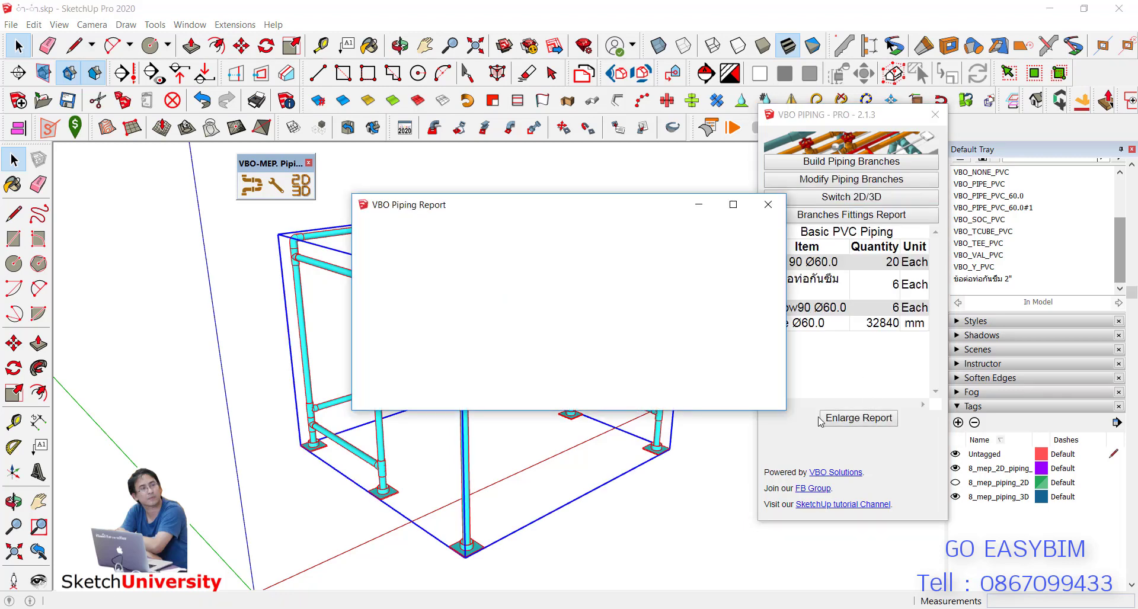
{"action": "left_click_drag", "start_coordinate": [786, 412], "coordinate": [933, 483]}
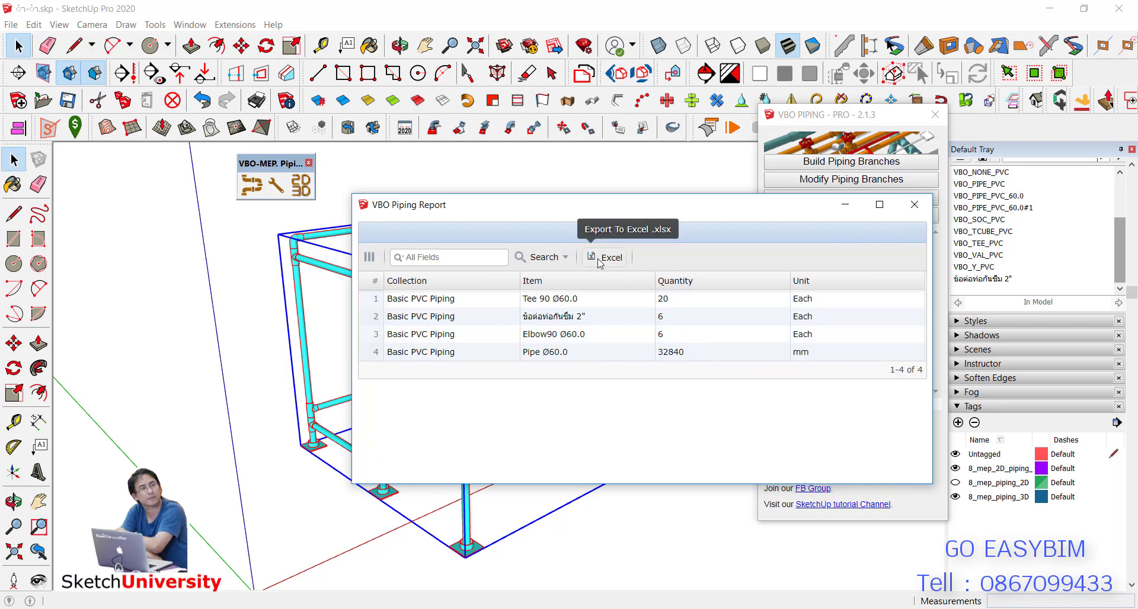
{"action": "left_click", "coordinate": [913, 205]}
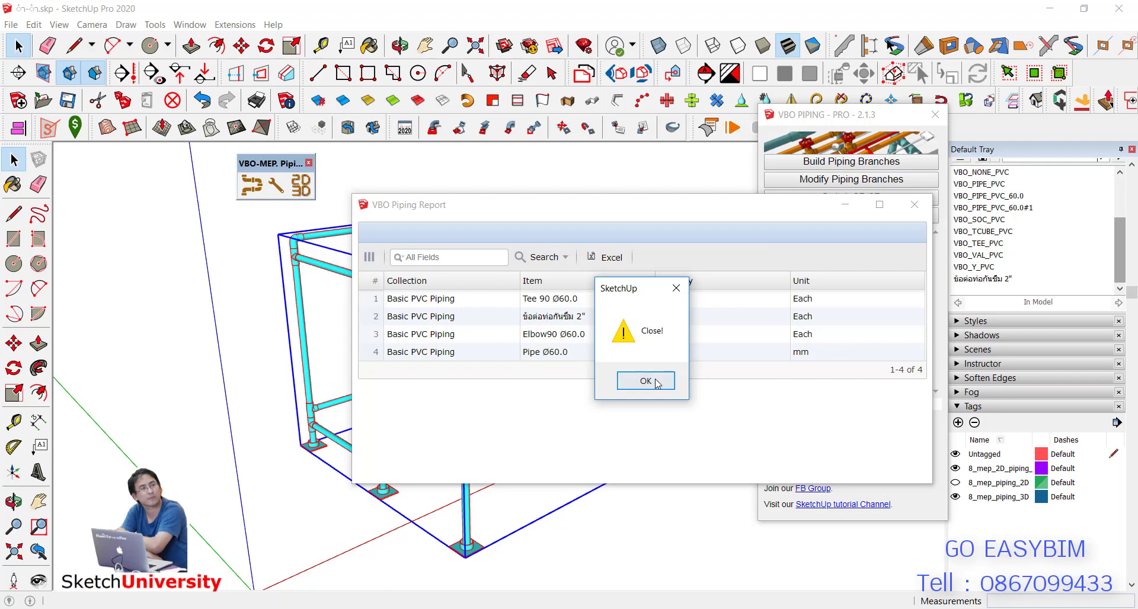
{"action": "left_click", "coordinate": [647, 382]}
{"action": "scroll", "coordinate": [497, 309], "scroll_direction": "down", "scroll_amount": 4}
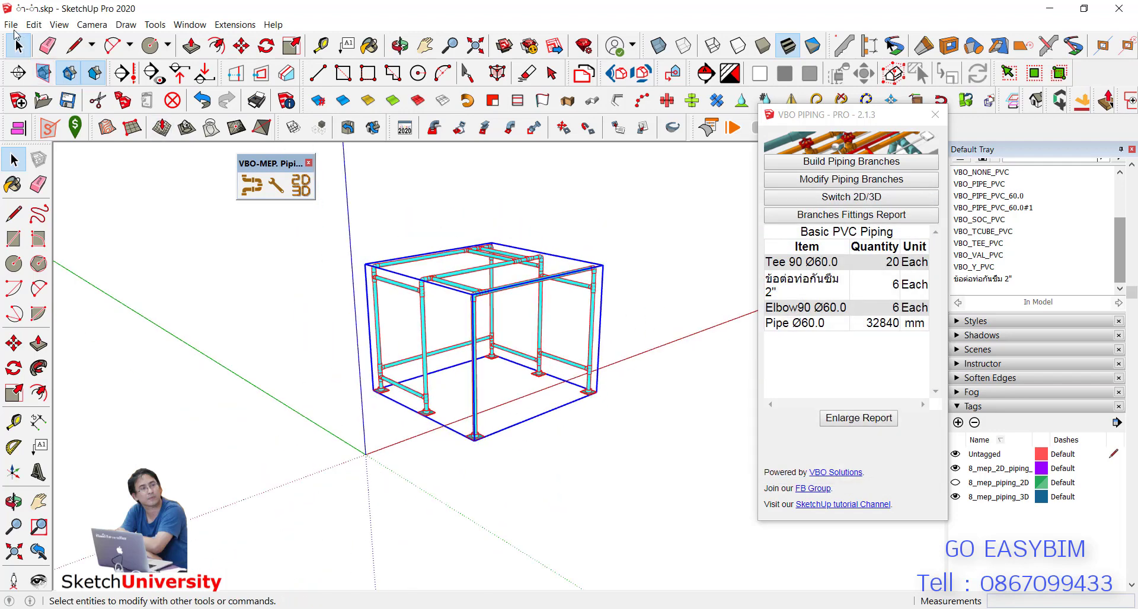
Save the pipe frame model and switch to the LayOut document containing its drawing views.
{"action": "left_click", "coordinate": [11, 25]}
{"action": "left_click", "coordinate": [31, 87]}
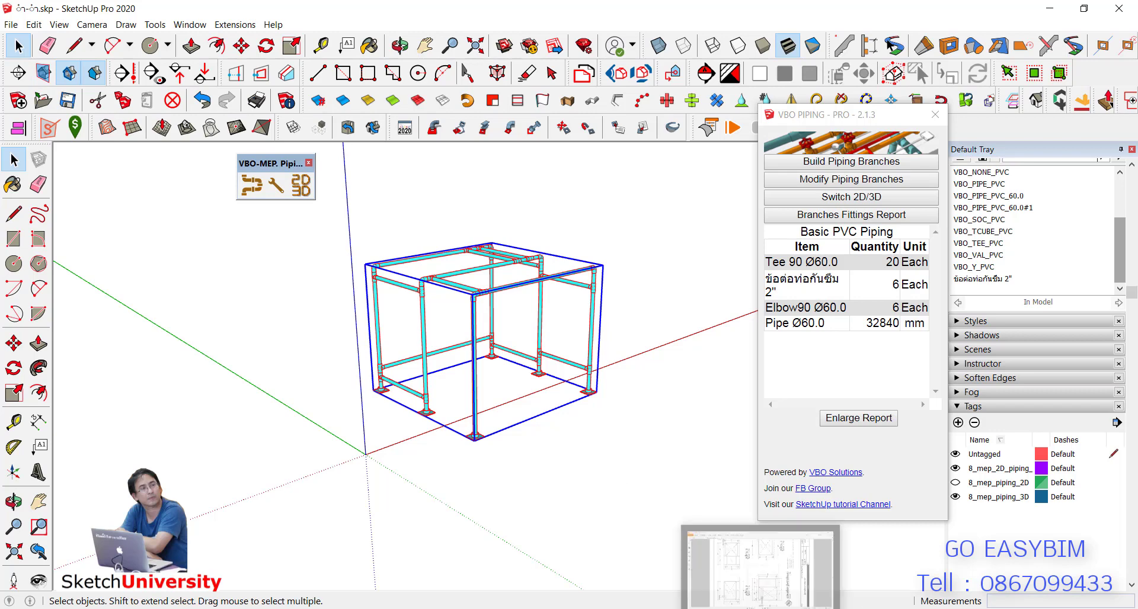
{"action": "mouse_move", "coordinate": [842, 608]}
{"action": "left_click", "coordinate": [901, 608]}
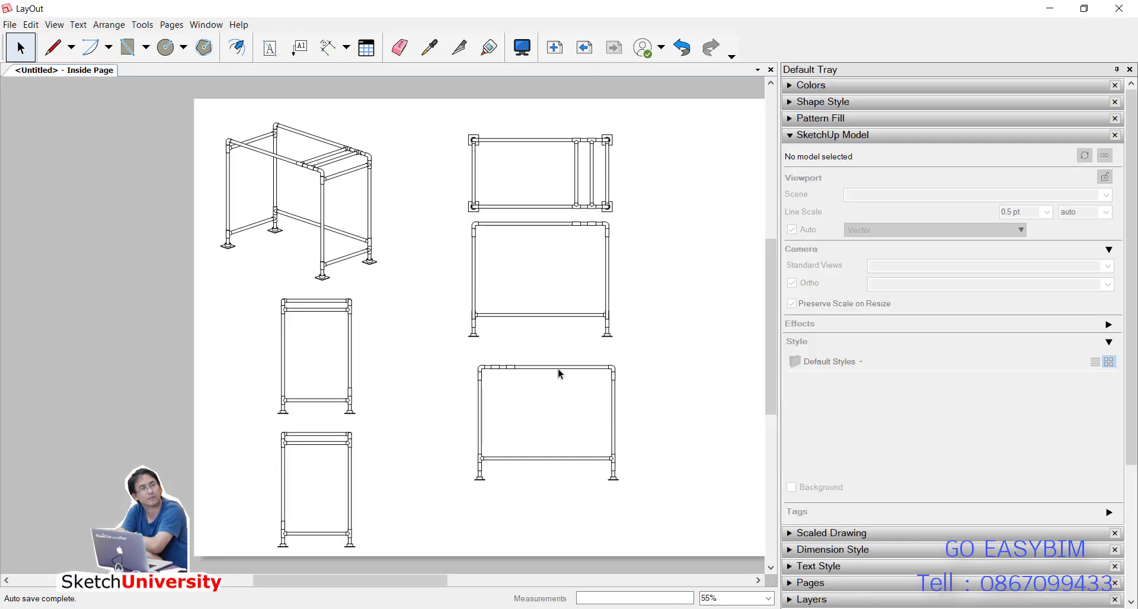
Update the model reference of the frame viewports so the sheet uses the saved SketchUp model.
{"action": "right_click", "coordinate": [476, 246]}
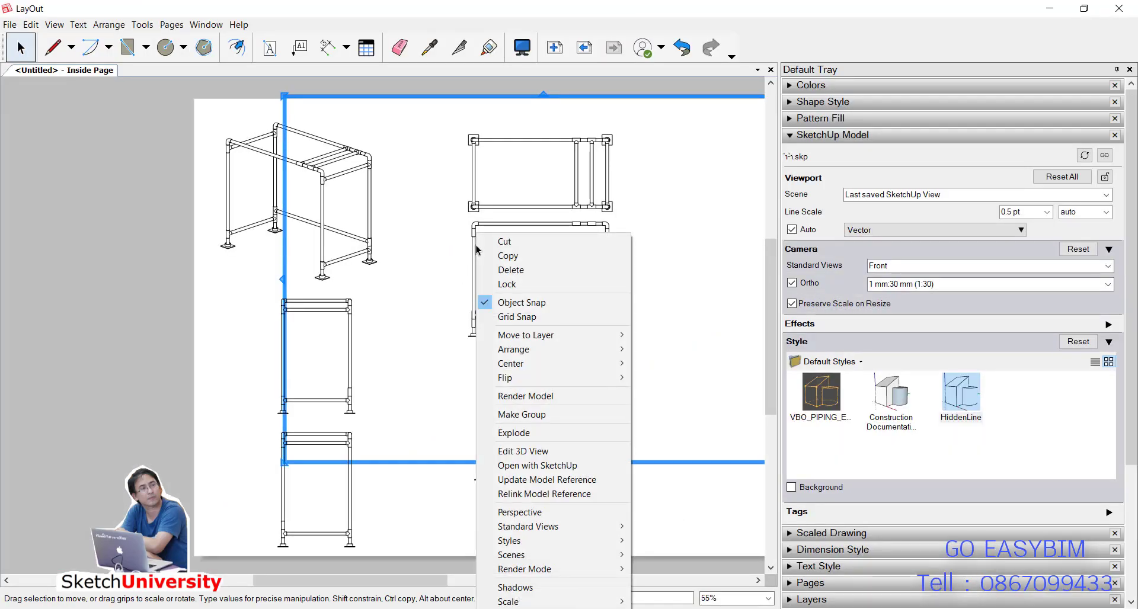
{"action": "left_click", "coordinate": [572, 480]}
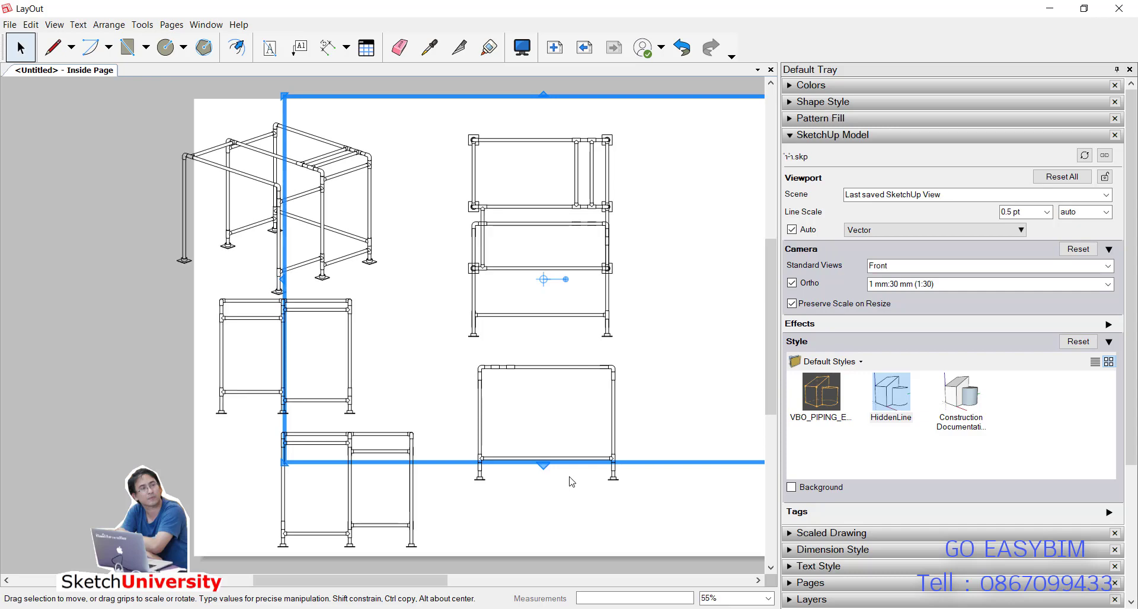
{"action": "left_click", "coordinate": [91, 225]}
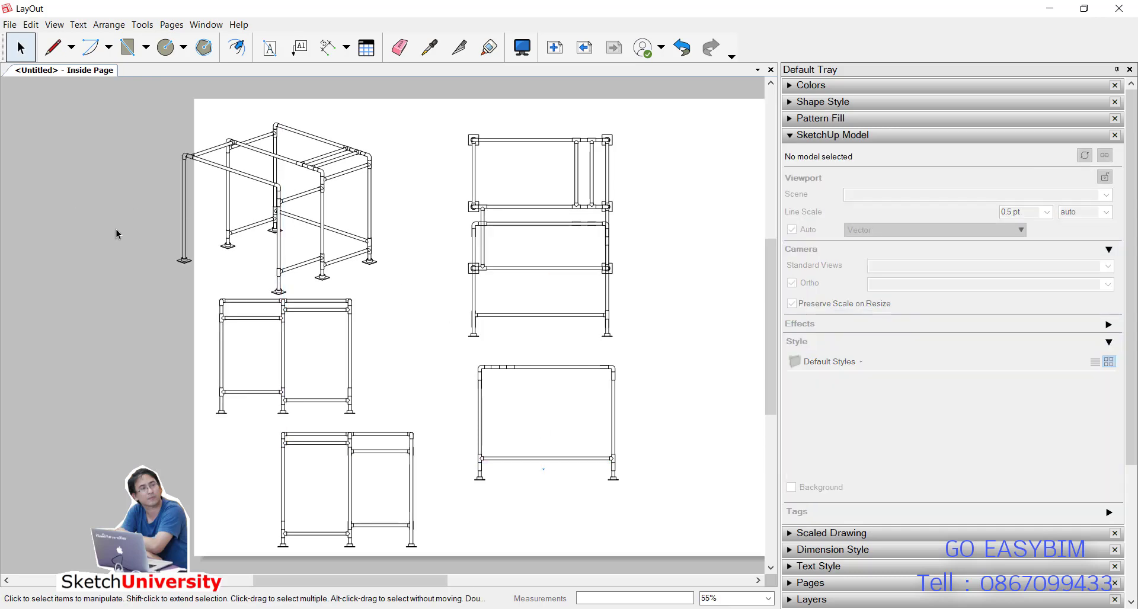
Move the top view beside the title block, clear of the front elevation, and shift the isometric view fully onto the sheet.
{"action": "scroll", "coordinate": [140, 215], "scroll_direction": "down", "scroll_amount": 2}
{"action": "left_click", "coordinate": [474, 203]}
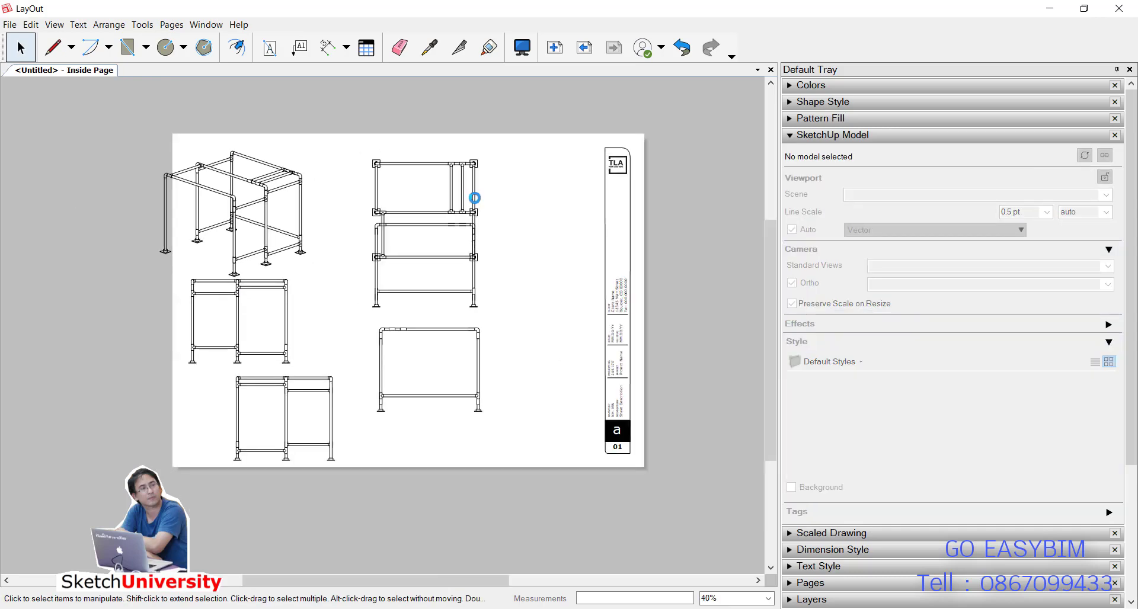
{"action": "mouse_move", "coordinate": [474, 205]}
{"action": "left_mouse_down"}
{"action": "mouse_move", "coordinate": [526, 186]}
{"action": "mouse_move", "coordinate": [587, 188]}
{"action": "left_mouse_up"}
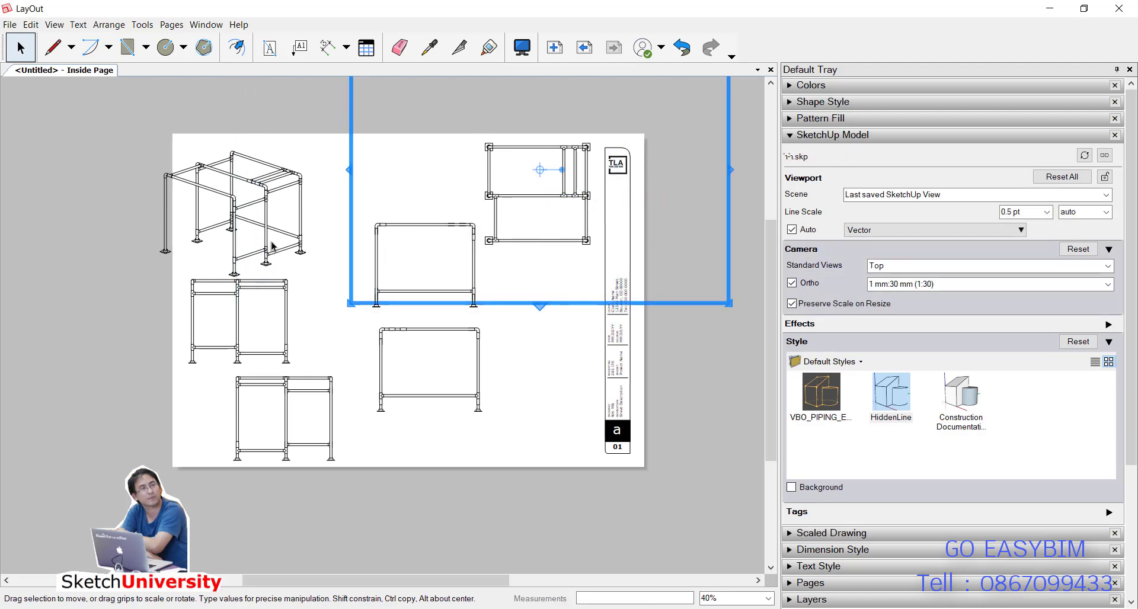
{"action": "left_click", "coordinate": [271, 256]}
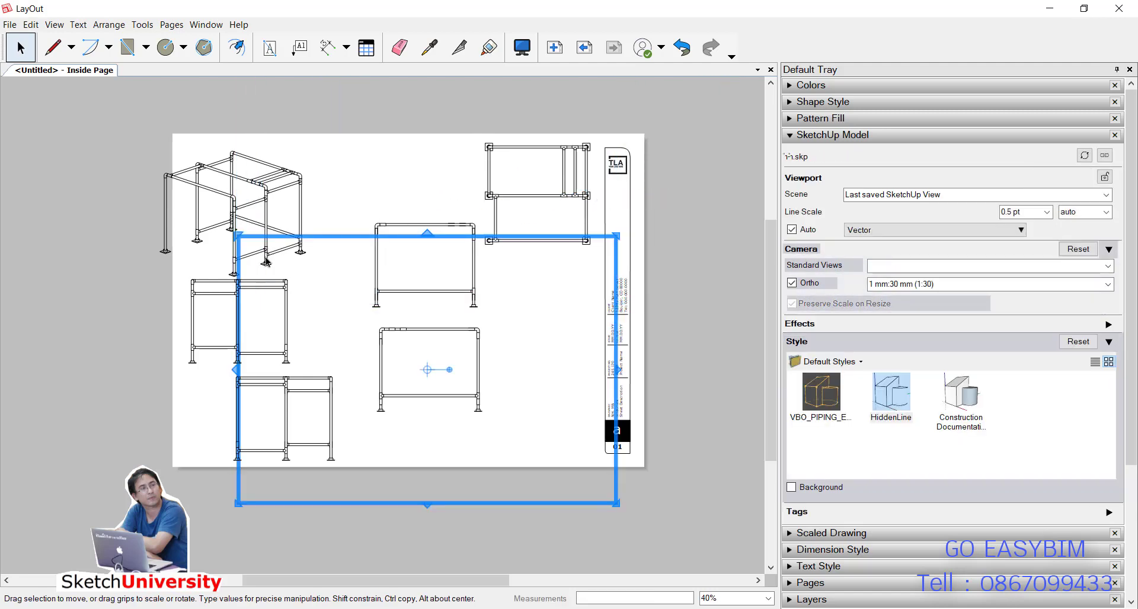
{"action": "left_click", "coordinate": [269, 204]}
{"action": "left_click_drag", "start_coordinate": [269, 224], "coordinate": [314, 214]}
{"action": "left_click", "coordinate": [685, 313]}
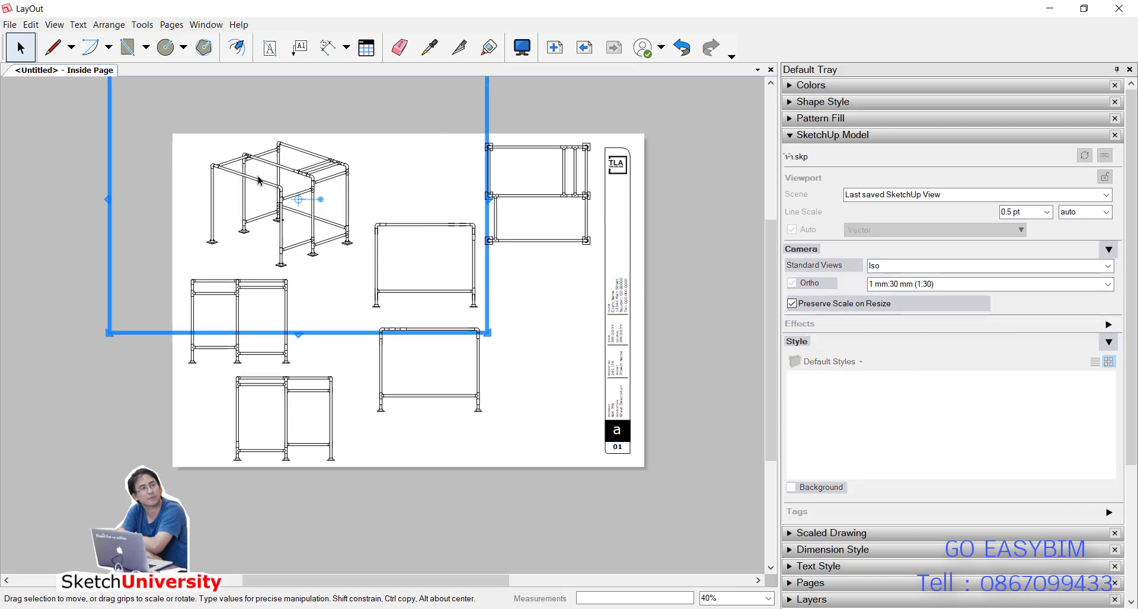
Export all pages of the document to the Desktop as REV-02.dwg in AutoCAD 2013 DWG format.
{"action": "left_click", "coordinate": [10, 24]}
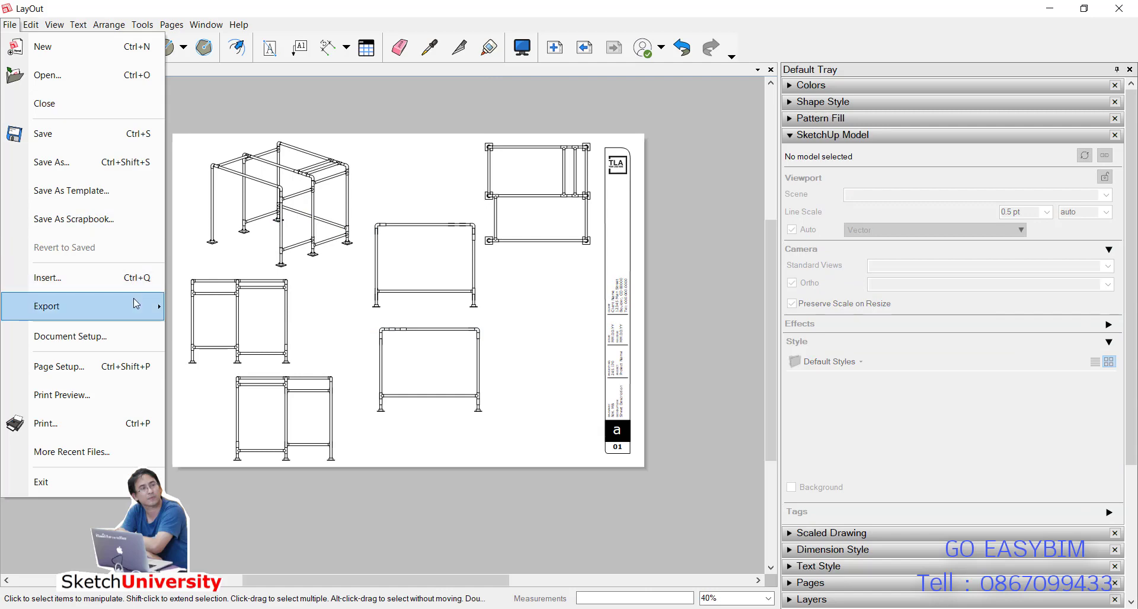
{"action": "mouse_move", "coordinate": [137, 306]}
{"action": "left_click", "coordinate": [215, 364]}
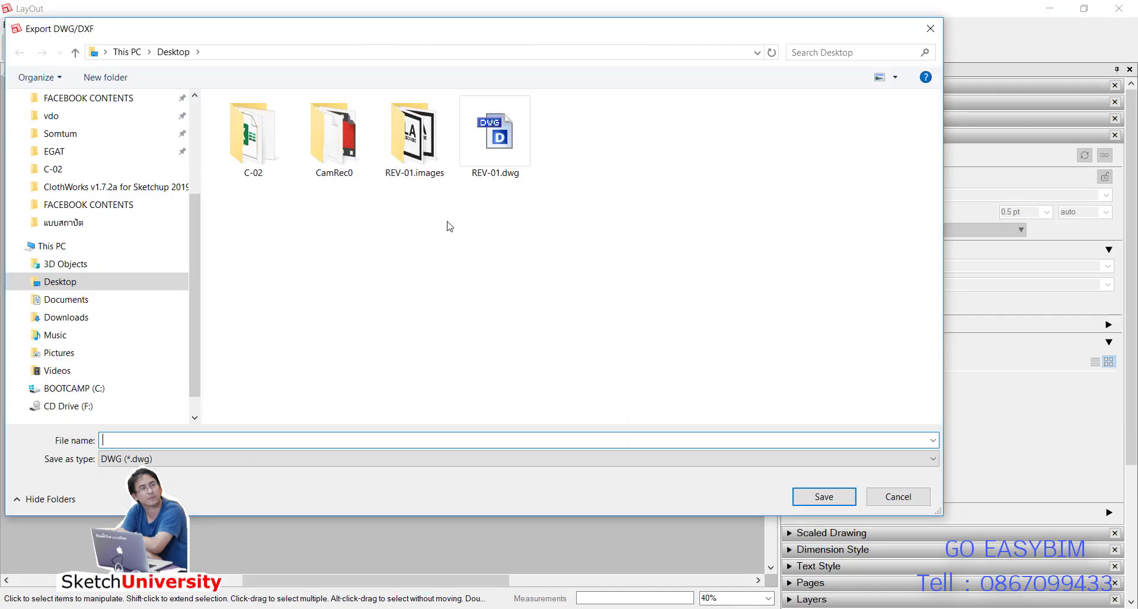
{"action": "left_click", "coordinate": [495, 136]}
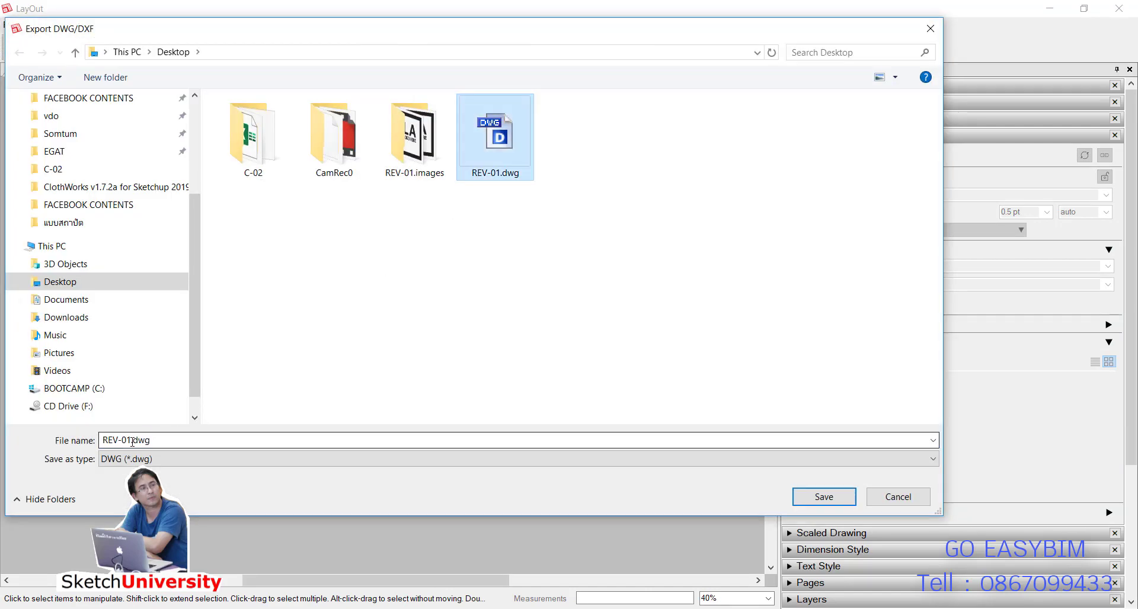
{"action": "double_click", "coordinate": [132, 442]}
{"action": "double_click", "coordinate": [134, 443]}
{"action": "left_click", "coordinate": [134, 441]}
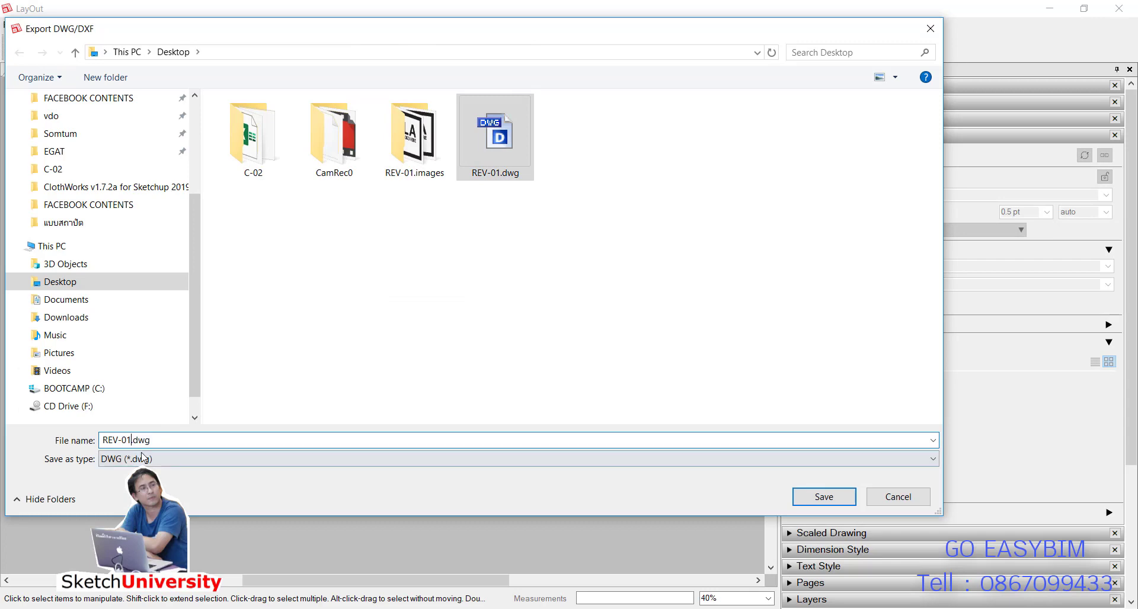
{"action": "key", "text": "BackSpace"}
{"action": "type", "text": "2"}
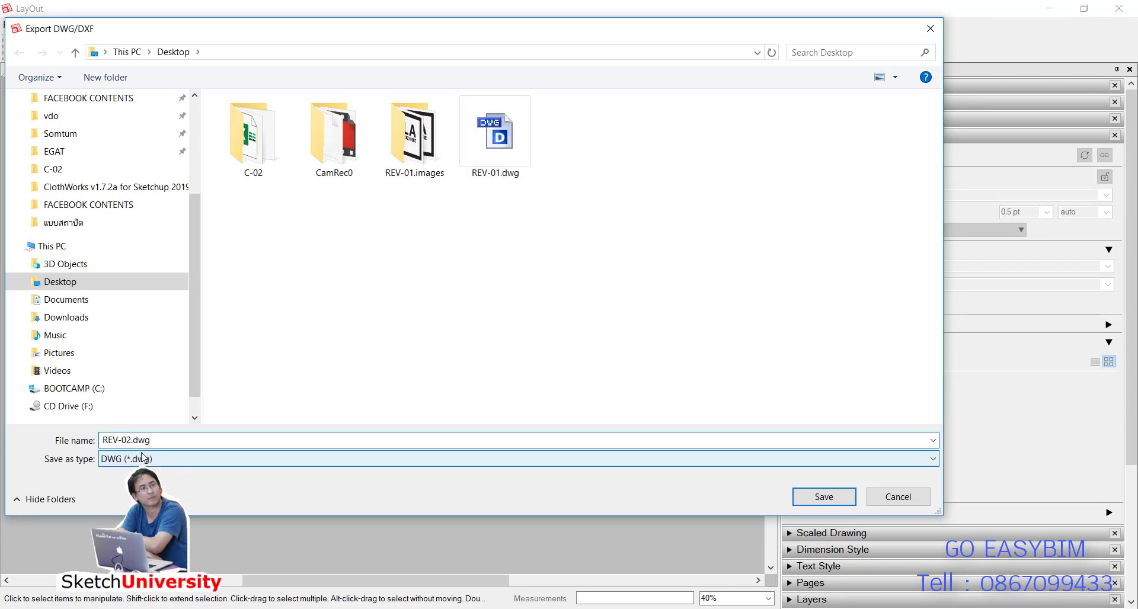
{"action": "key", "text": "Return"}
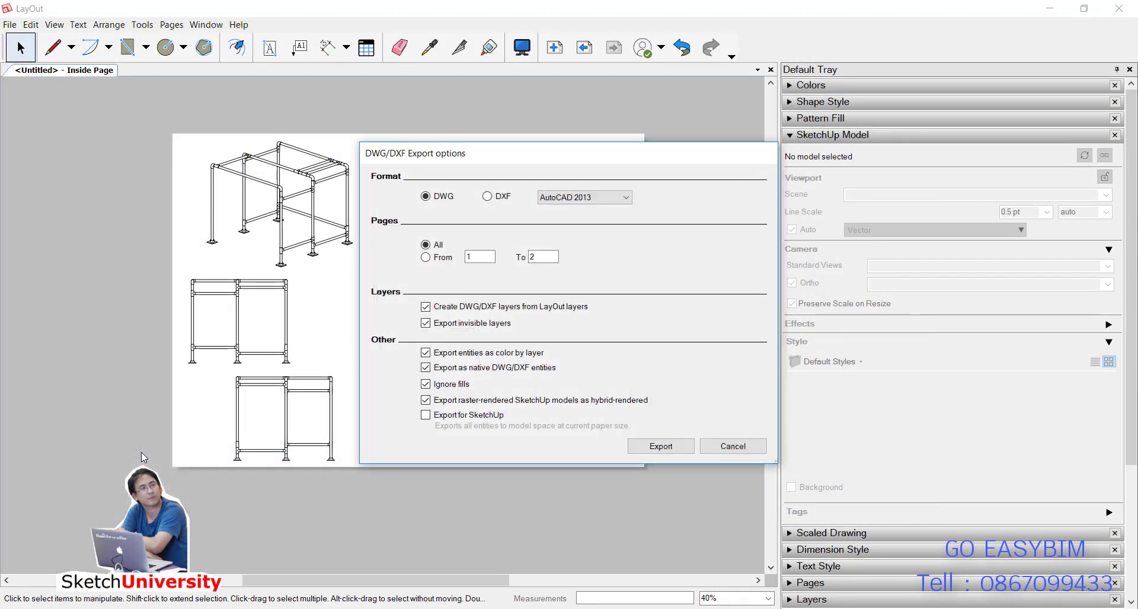
{"action": "left_click", "coordinate": [646, 441]}
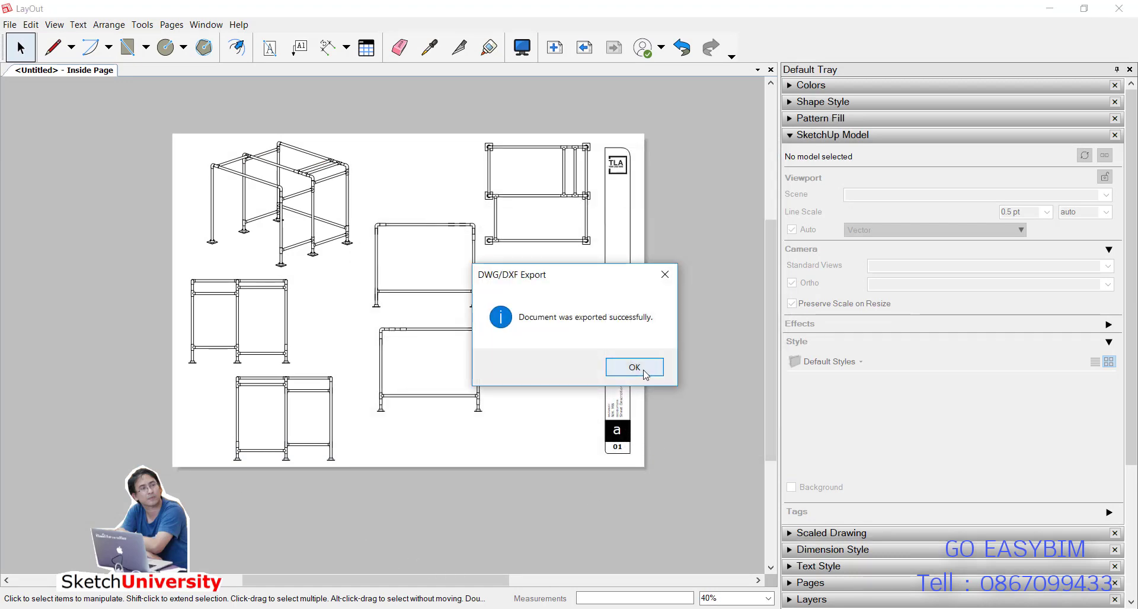
{"action": "left_click", "coordinate": [644, 371]}
Open the exported REV-02.dwg from the Desktop folder with CADReader International.
{"action": "left_click", "coordinate": [239, 608]}
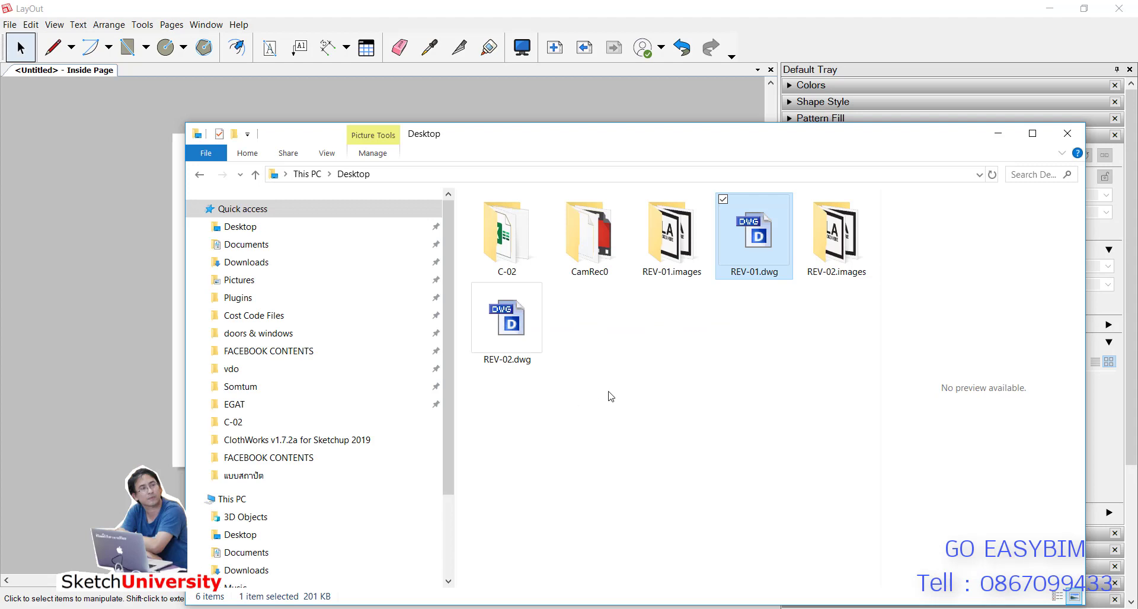
{"action": "right_click", "coordinate": [506, 337]}
{"action": "mouse_move", "coordinate": [718, 84]}
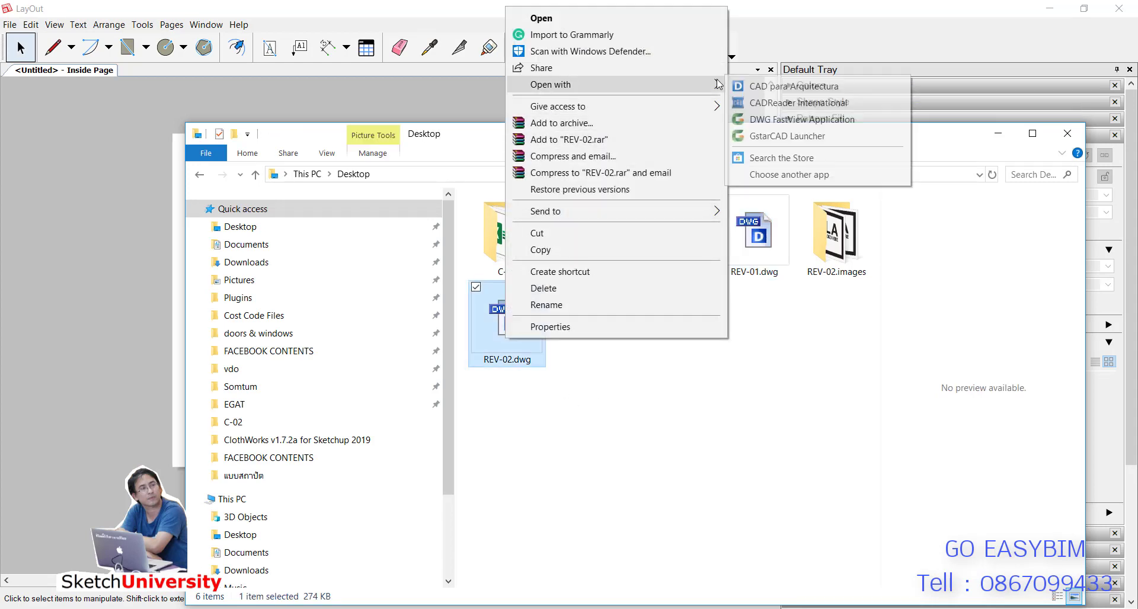
{"action": "left_click", "coordinate": [805, 102]}
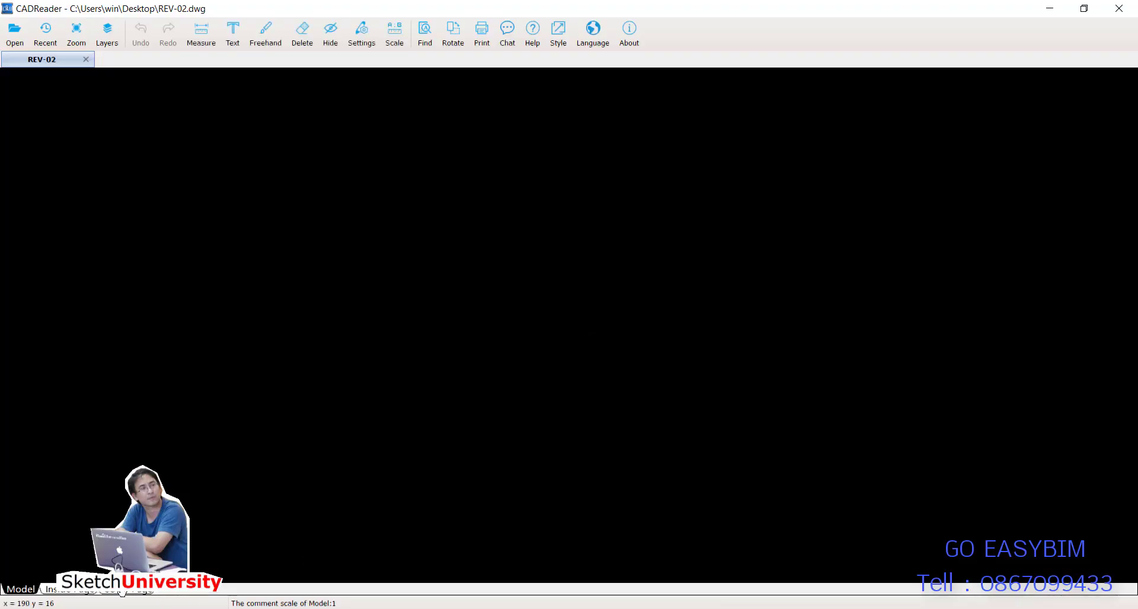
Examine the isometric, plan and elevation views of the pipe frame on the drawing's Inside Page layout.
{"action": "left_click", "coordinate": [121, 589]}
{"action": "left_click", "coordinate": [70, 590]}
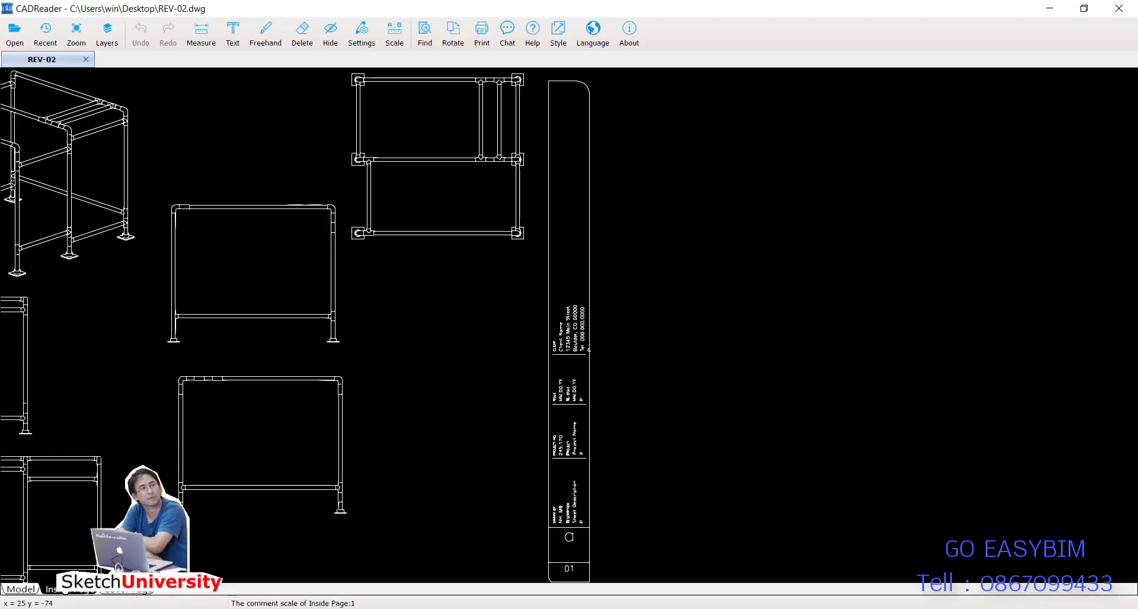
{"action": "scroll", "coordinate": [414, 281], "scroll_direction": "down", "scroll_amount": 4}
{"action": "scroll", "coordinate": [453, 237], "scroll_direction": "up", "scroll_amount": 6}
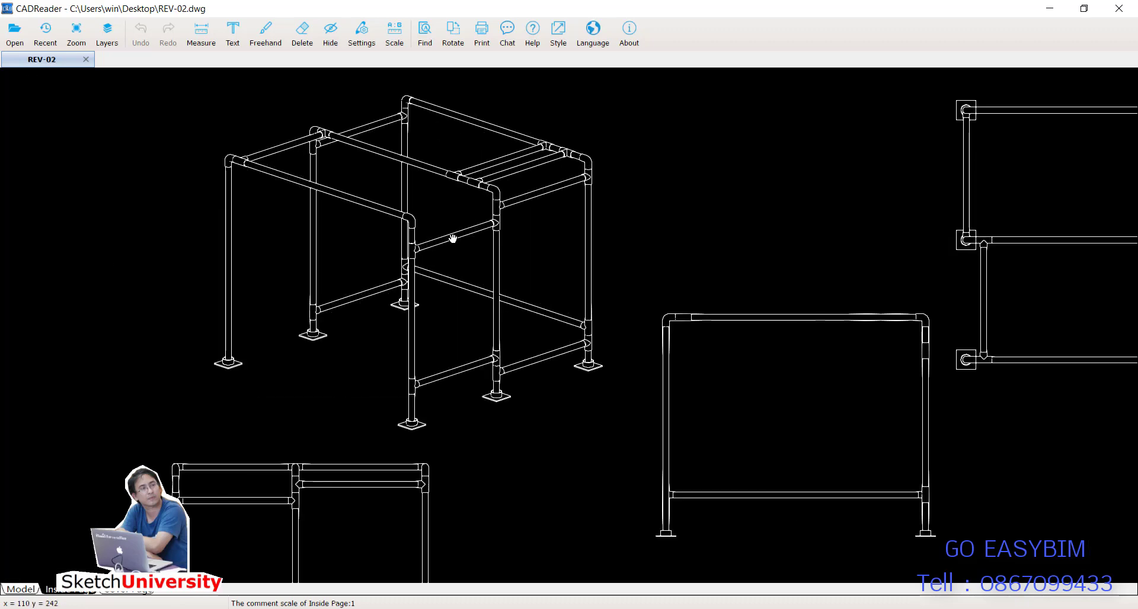
{"action": "left_click_drag", "start_coordinate": [486, 241], "coordinate": [401, 214]}
{"action": "scroll", "coordinate": [401, 213], "scroll_direction": "down", "scroll_amount": 3}
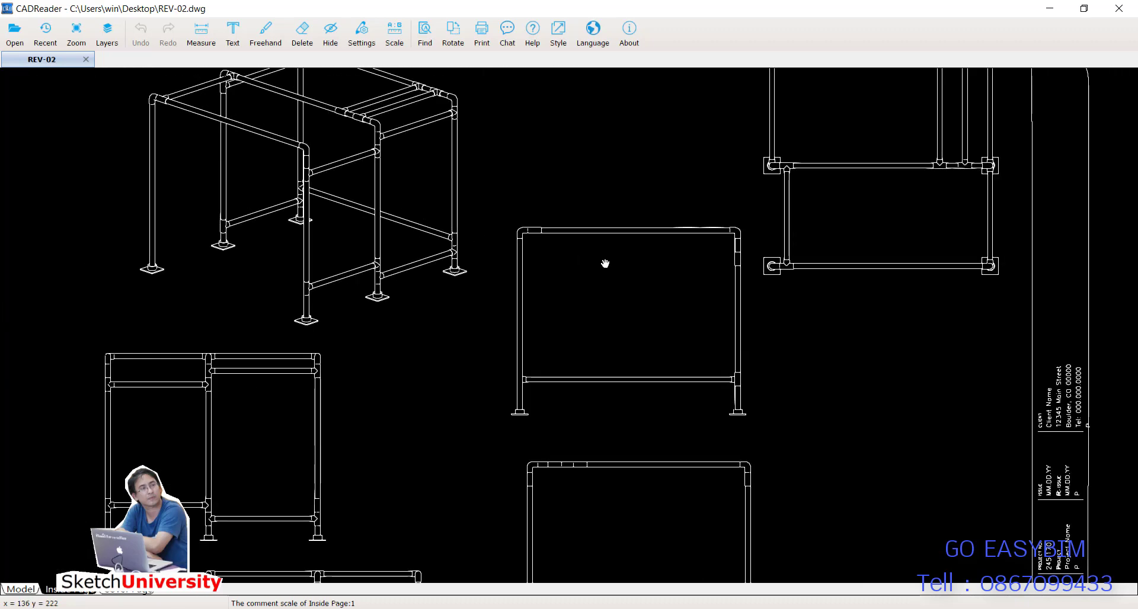
{"action": "mouse_move", "coordinate": [605, 264]}
{"action": "left_mouse_down"}
{"action": "mouse_move", "coordinate": [414, 336]}
{"action": "mouse_move", "coordinate": [391, 367]}
{"action": "mouse_move", "coordinate": [409, 338]}
{"action": "mouse_move", "coordinate": [650, 145]}
{"action": "mouse_move", "coordinate": [709, 130]}
{"action": "left_mouse_up"}
{"action": "scroll", "coordinate": [287, 375], "scroll_direction": "up", "scroll_amount": 3}
{"action": "scroll", "coordinate": [287, 375], "scroll_direction": "up", "scroll_amount": 3}
{"action": "left_click_drag", "start_coordinate": [312, 371], "coordinate": [504, 320]}
{"action": "scroll", "coordinate": [392, 345], "scroll_direction": "down", "scroll_amount": 3}
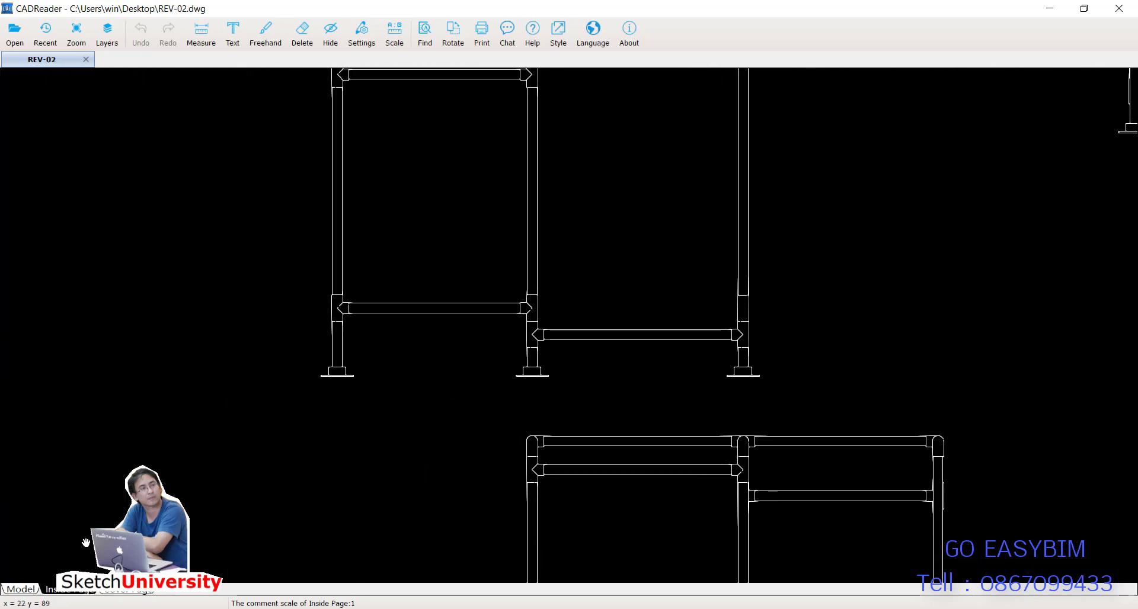
Examine the isometric view and side elevation of the pipe frame in the drawing's model space.
{"action": "left_click", "coordinate": [23, 589]}
{"action": "scroll", "coordinate": [467, 358], "scroll_direction": "down", "scroll_amount": 5}
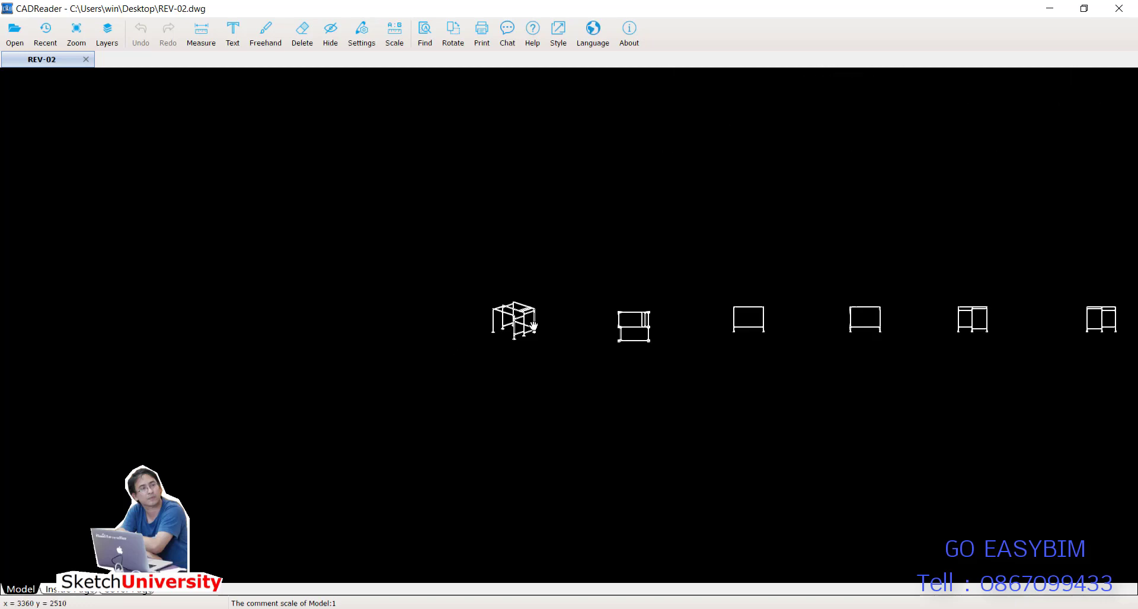
{"action": "scroll", "coordinate": [467, 309], "scroll_direction": "up", "scroll_amount": 4}
{"action": "scroll", "coordinate": [496, 281], "scroll_direction": "up", "scroll_amount": 1}
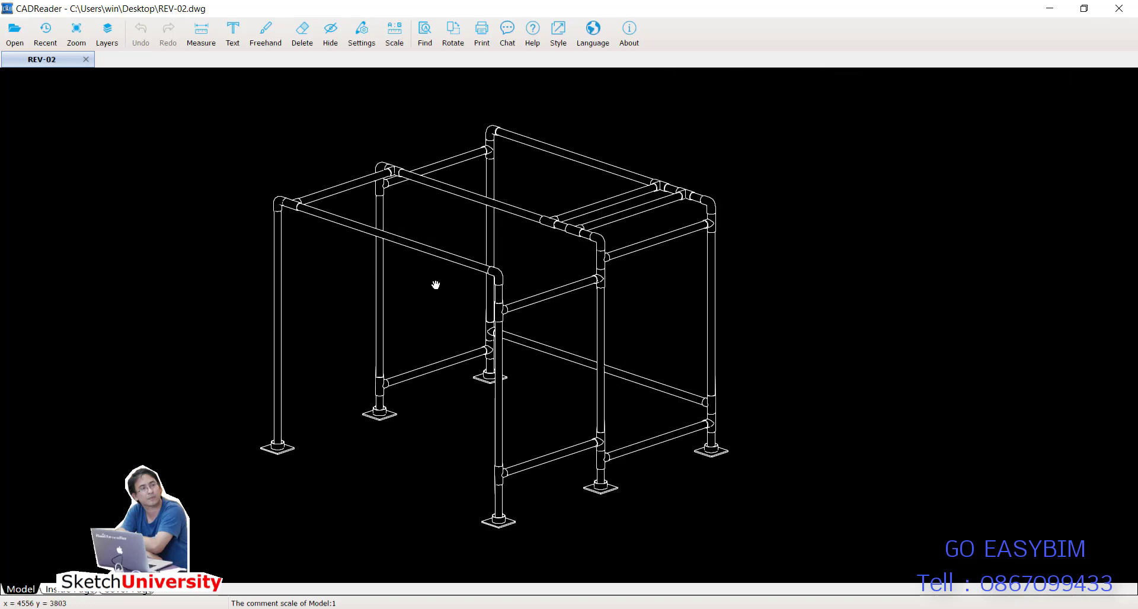
{"action": "scroll", "coordinate": [437, 284], "scroll_direction": "down", "scroll_amount": 5}
{"action": "scroll", "coordinate": [589, 317], "scroll_direction": "up", "scroll_amount": 6}
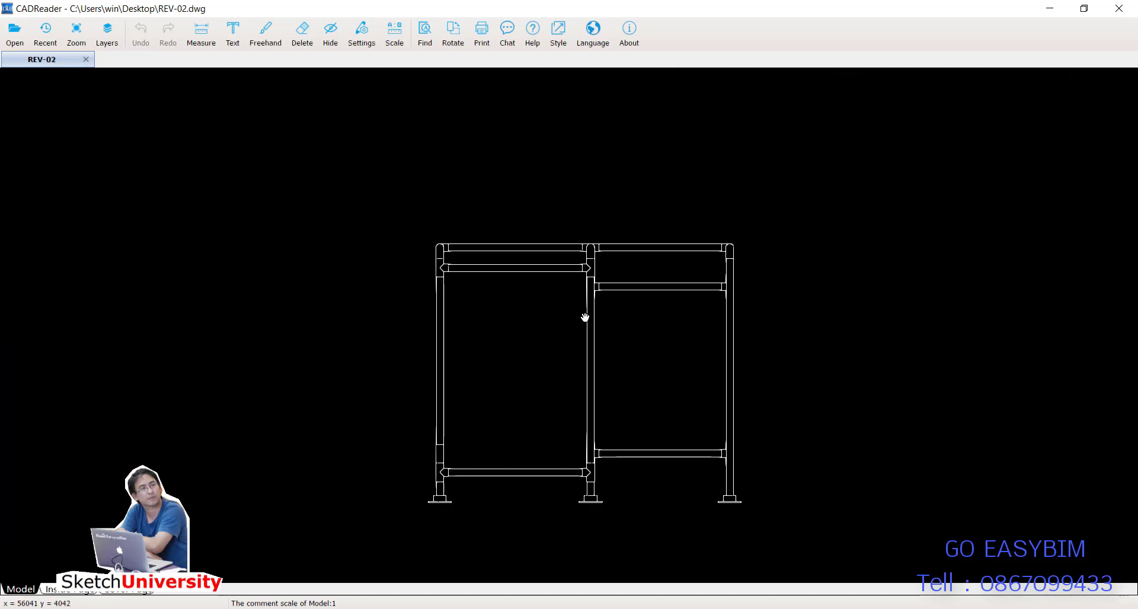